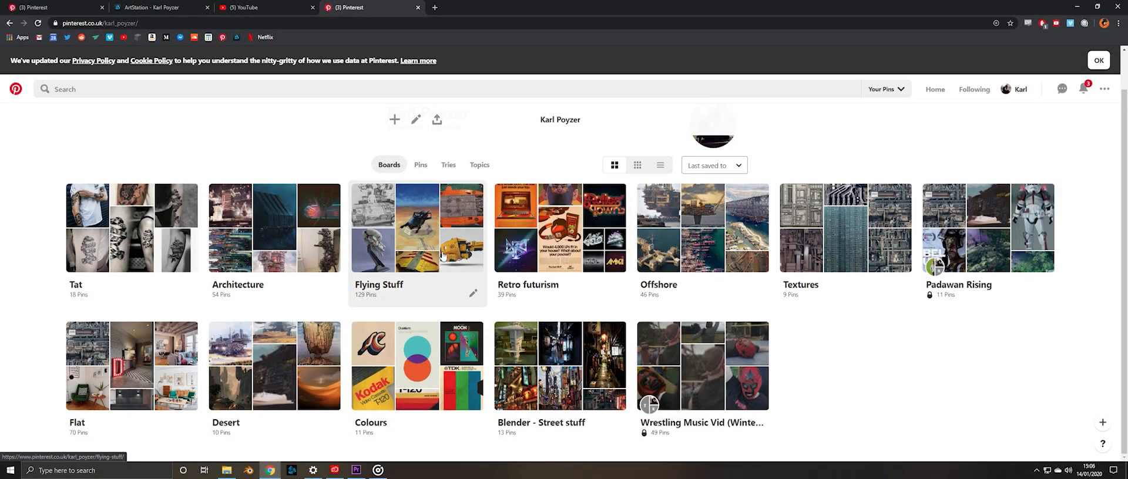
- Open the Flying Stuff board and look through its pins for spacecraft and sci-fi references
left_click(443, 255)
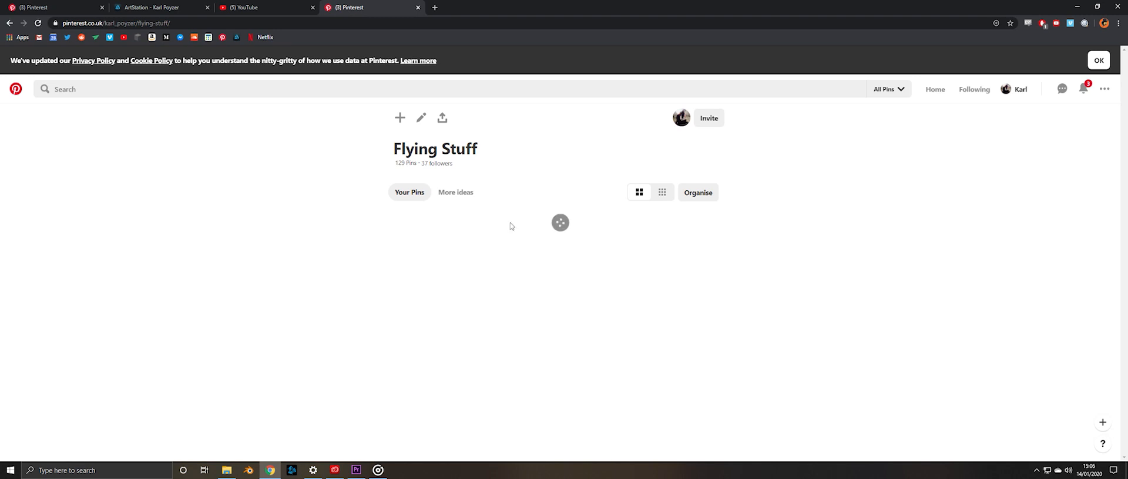
scroll(644, 269, "down", 3)
scroll(644, 269, "down", 10)
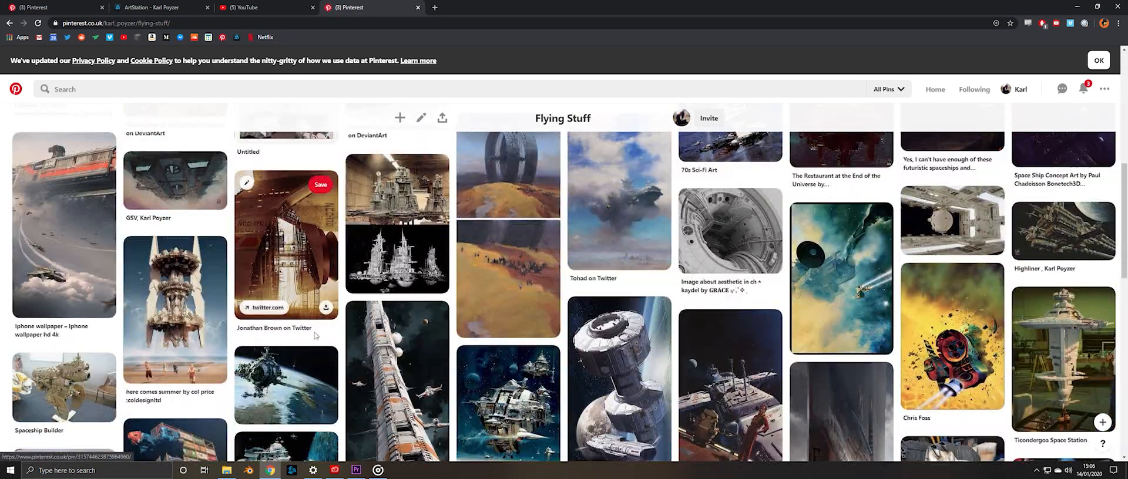
scroll(319, 326, "up", 8)
scroll(318, 326, "down", 15)
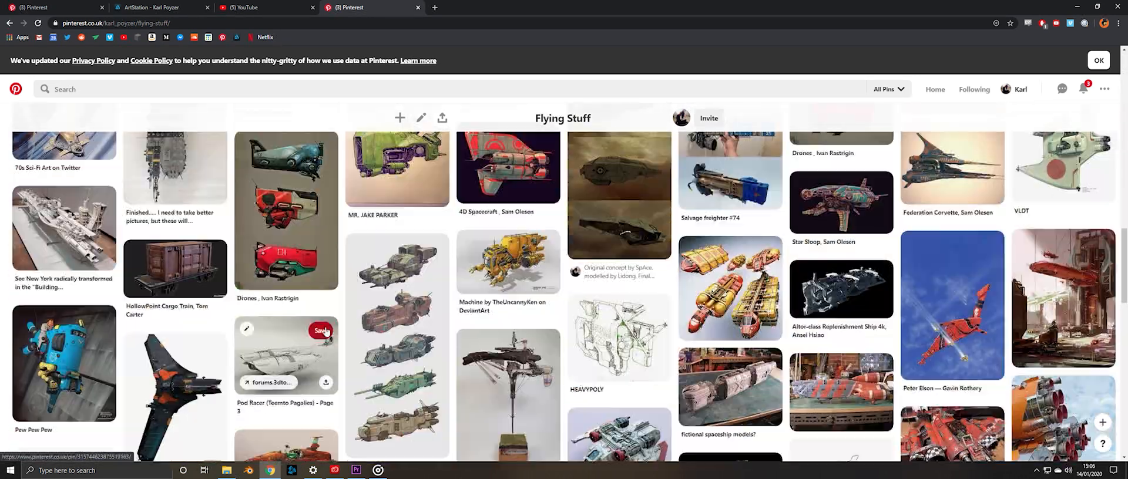
scroll(426, 345, "up", 15)
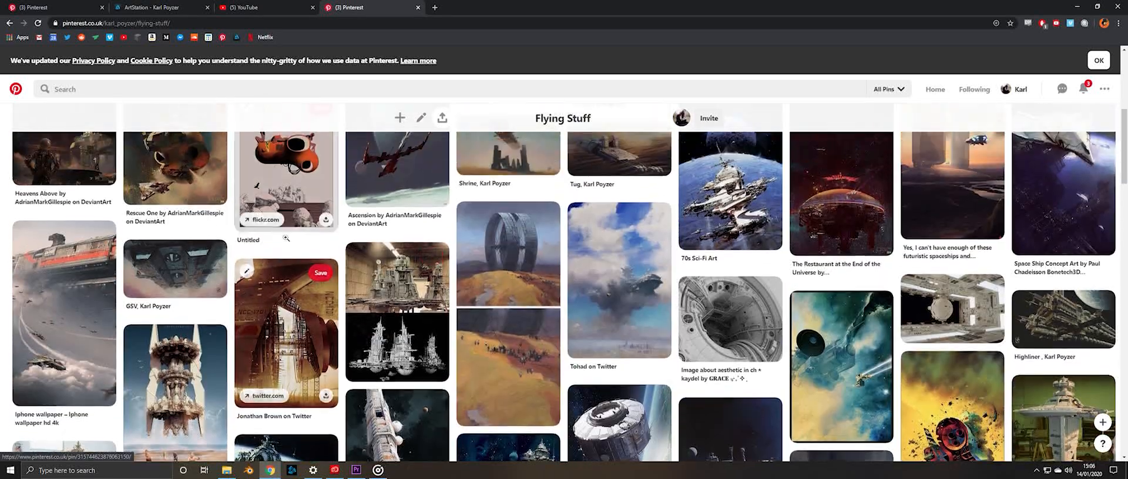
scroll(110, 141, "up", 2)
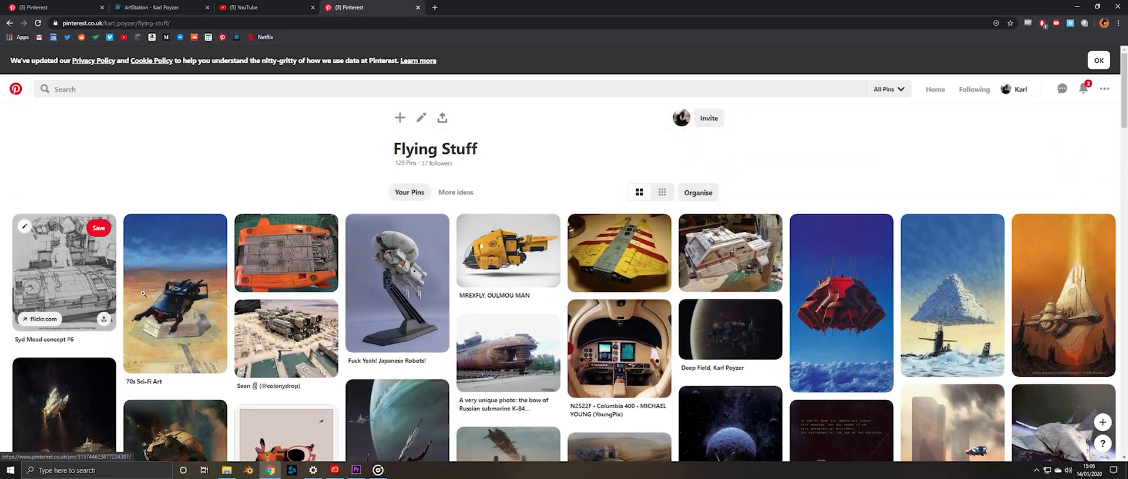
- Open the Syd Mead concept #6 pin, look through its related images, and return to the Flying Stuff board
left_click(19, 271)
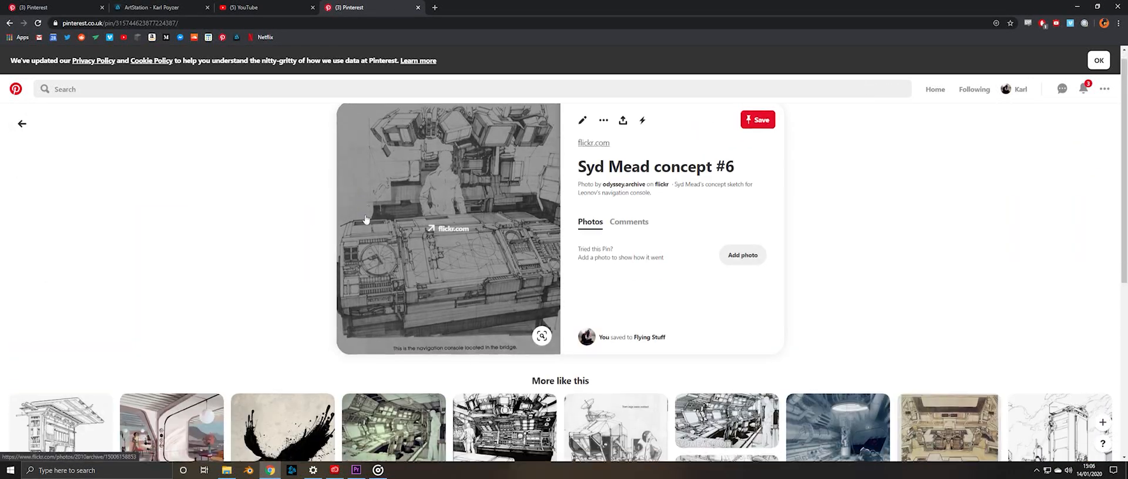
scroll(109, 212, "down", 5)
scroll(456, 236, "up", 4)
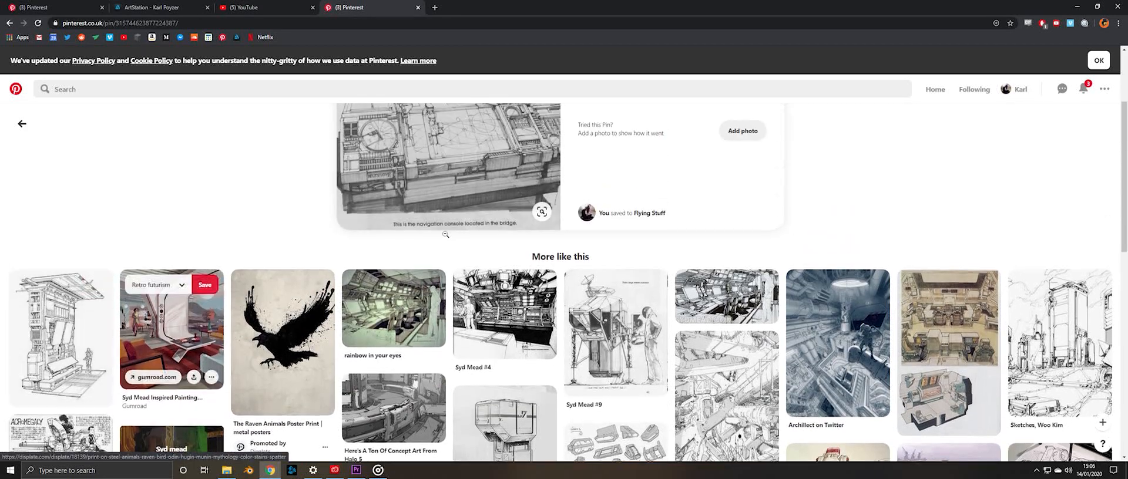
scroll(455, 236, "down", 5)
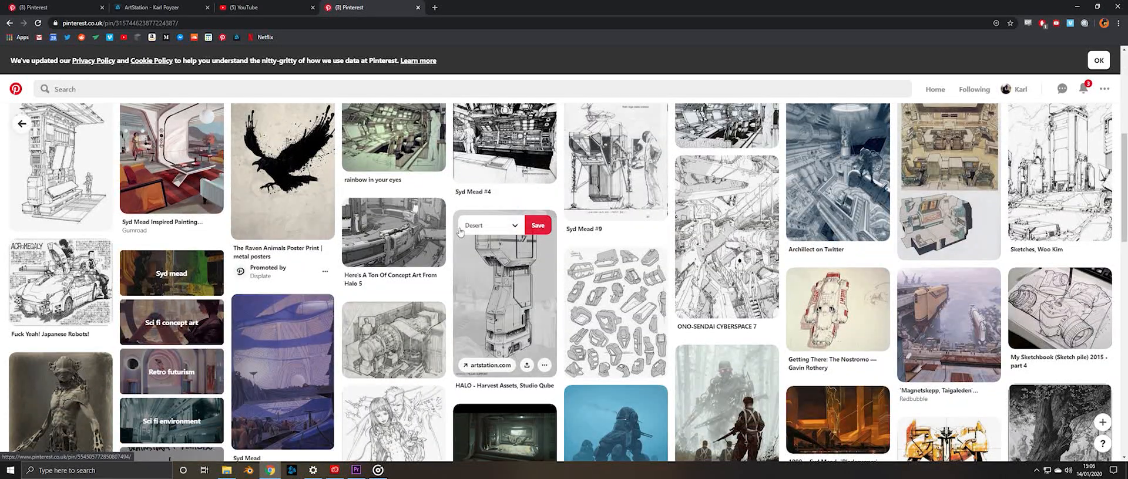
scroll(462, 237, "down", 5)
scroll(462, 240, "up", 10)
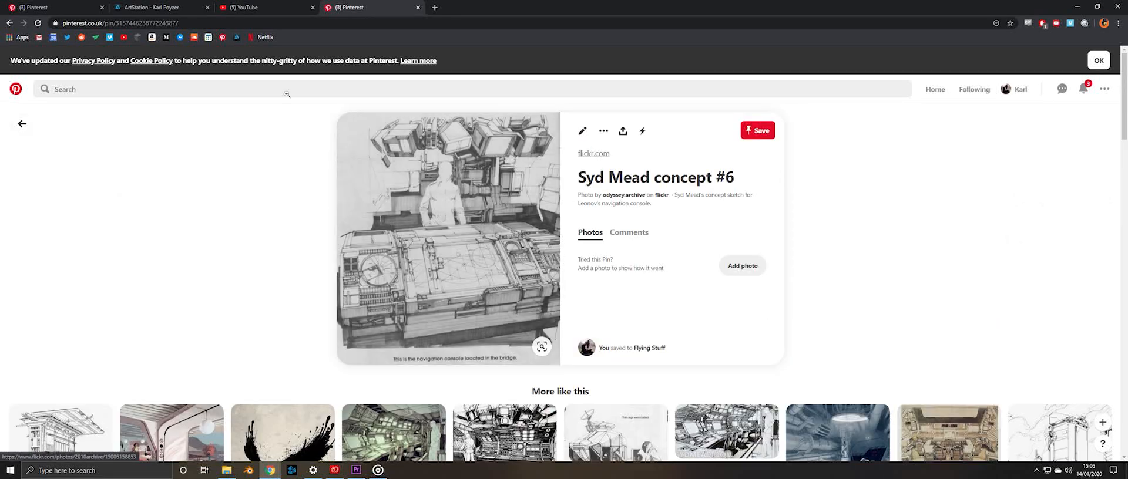
scroll(578, 248, "down", 5)
scroll(559, 241, "up", 5)
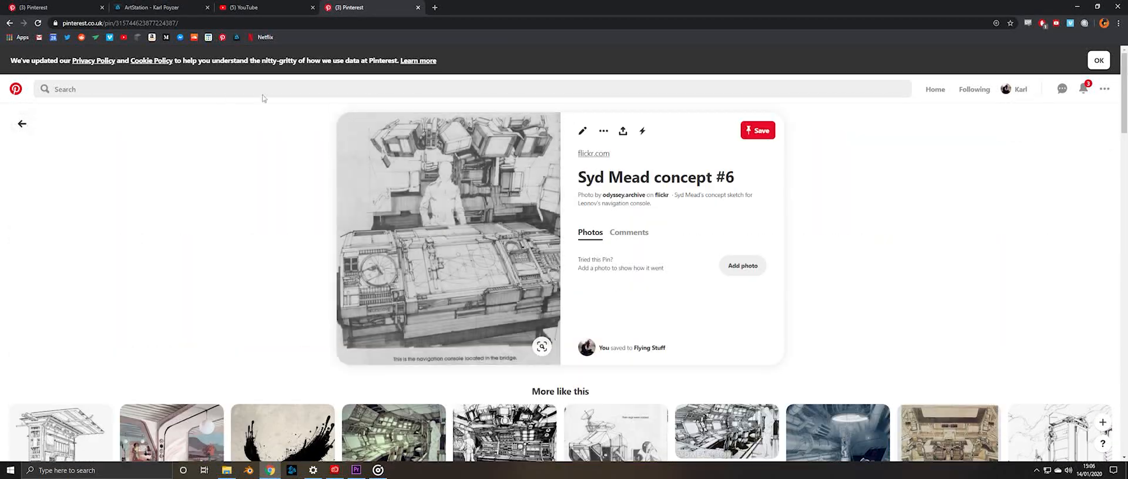
left_click(22, 124)
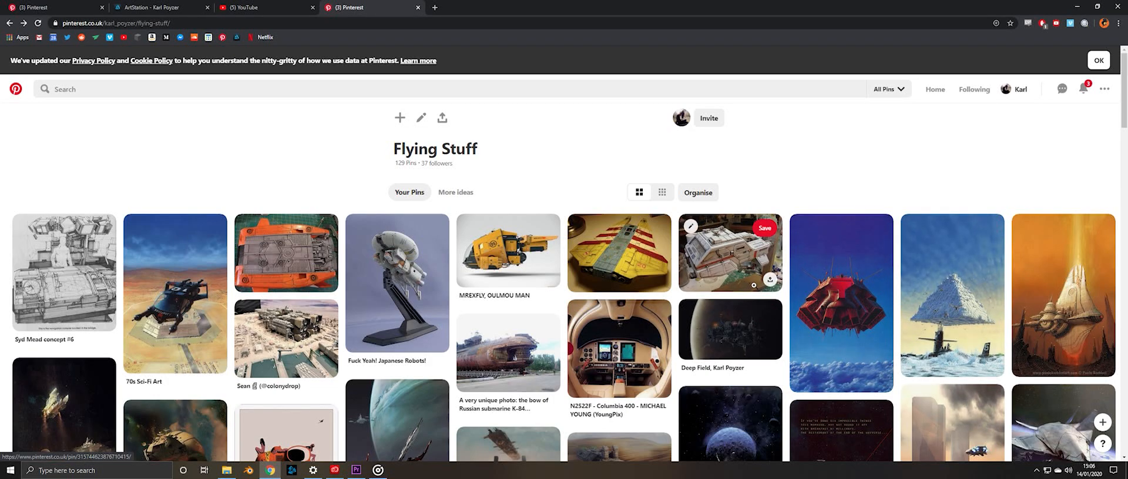
- Review the Flying Stuff pins again and return to the profile's board overview
scroll(658, 261, "down", 2)
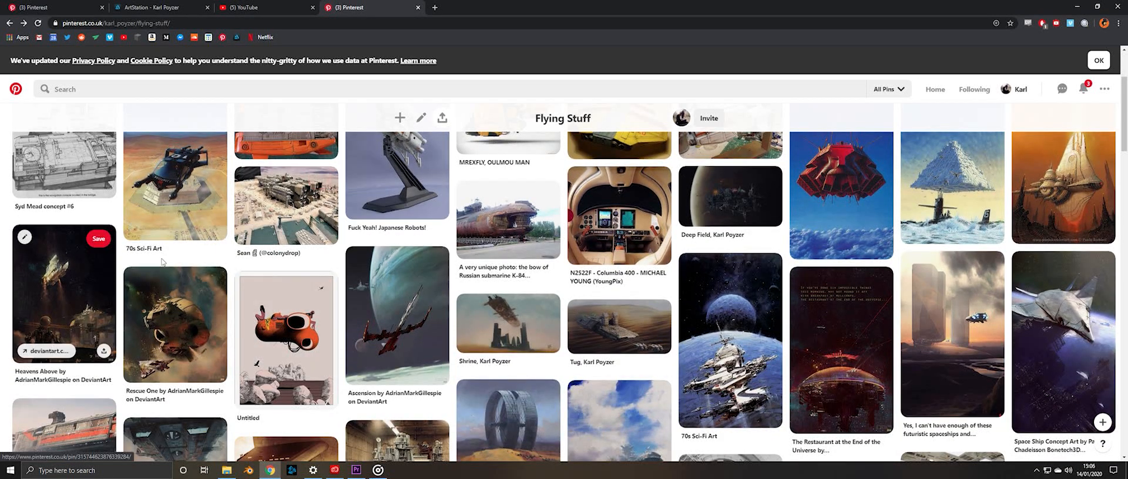
scroll(388, 264, "down", 8)
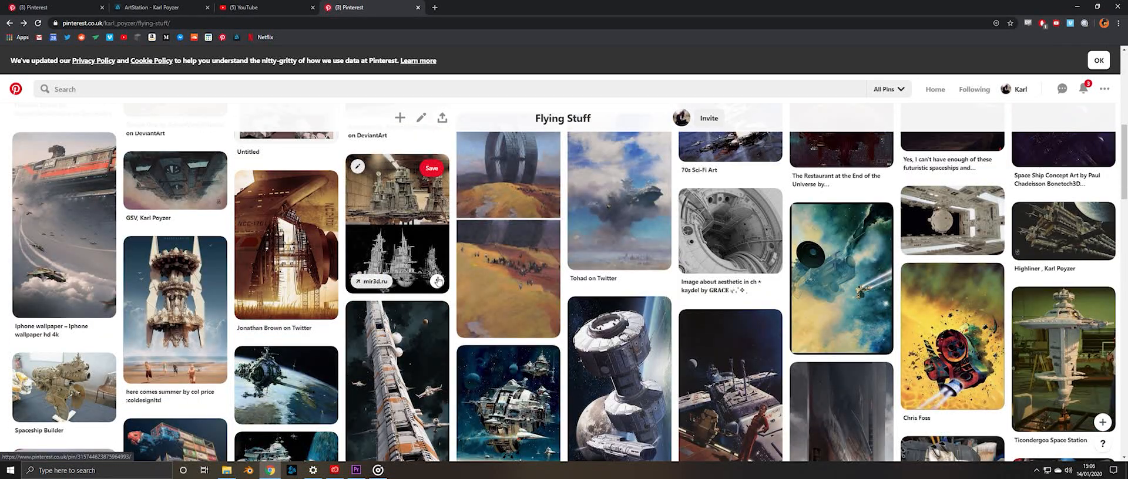
scroll(370, 253, "up", 10)
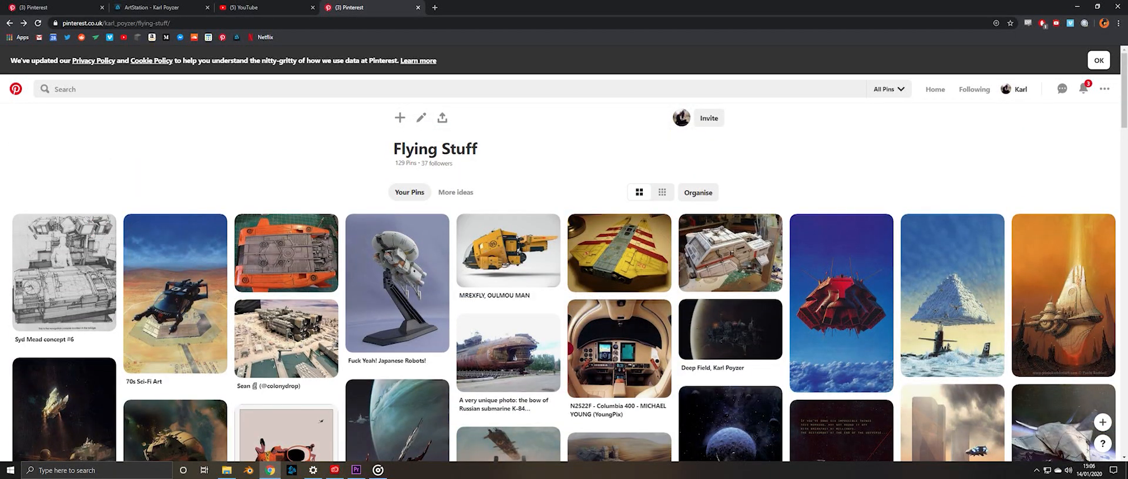
left_click(9, 23)
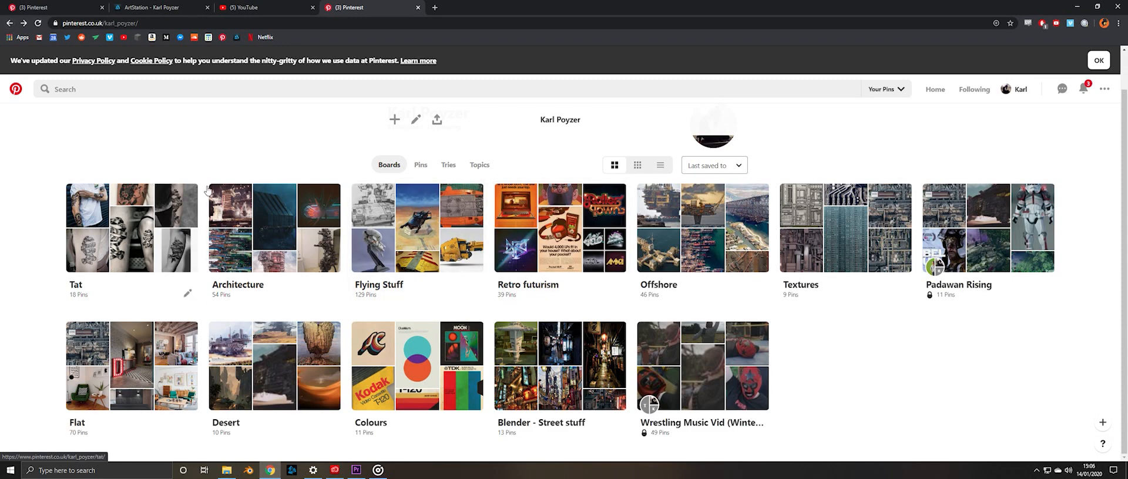
- Open the Architecture board, view its pin about Brutalist architects, and return to the board
left_click(303, 273)
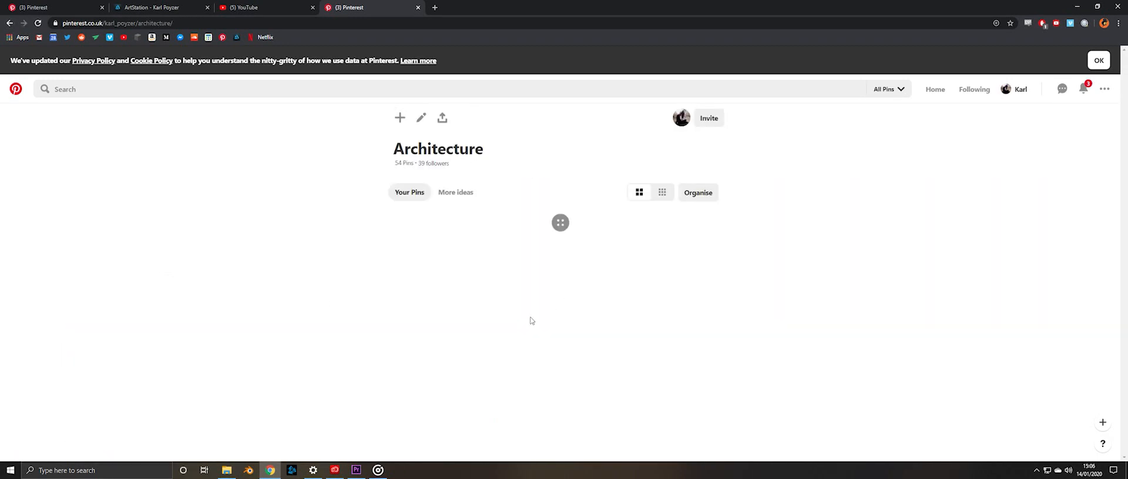
scroll(744, 294, "down", 4)
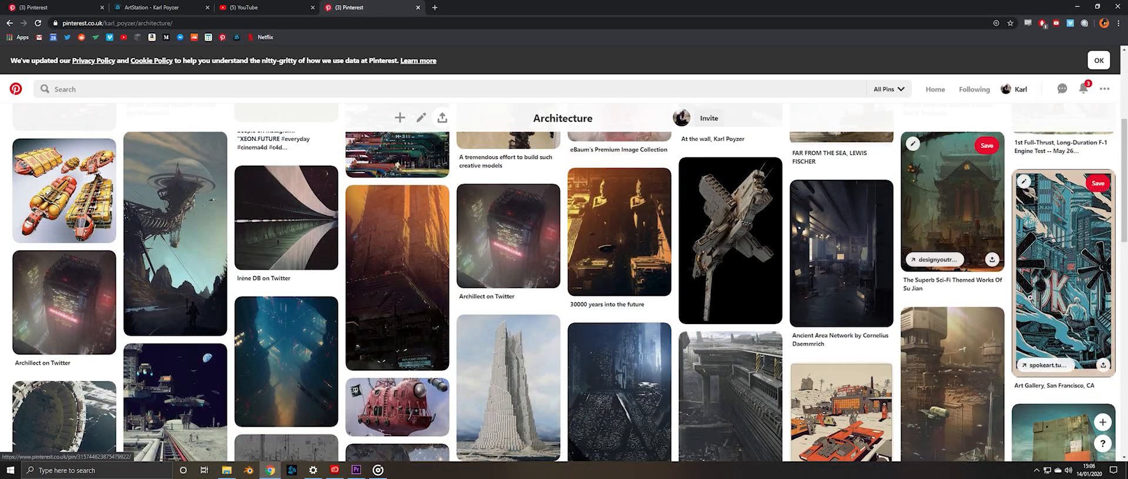
scroll(1032, 333, "down", 10)
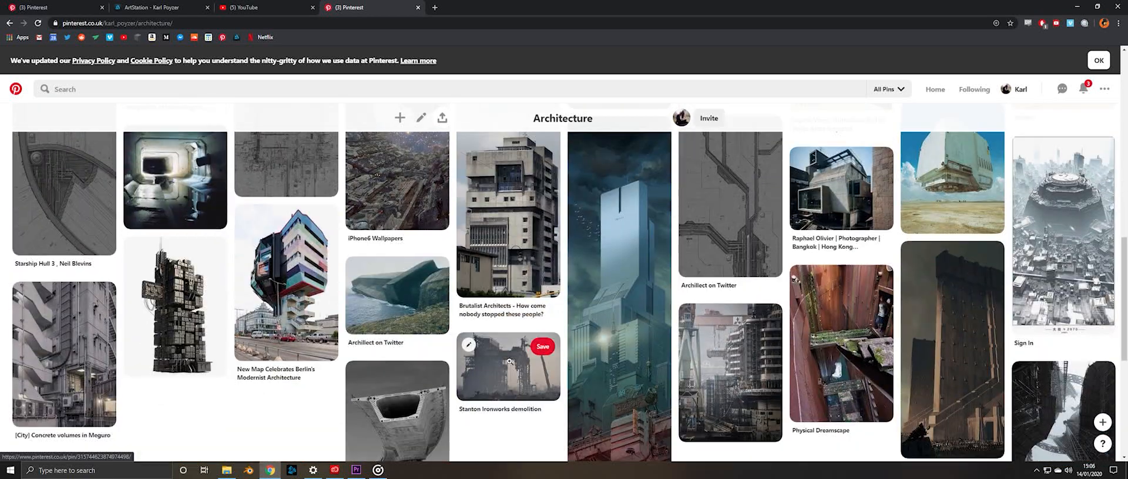
left_click(532, 179)
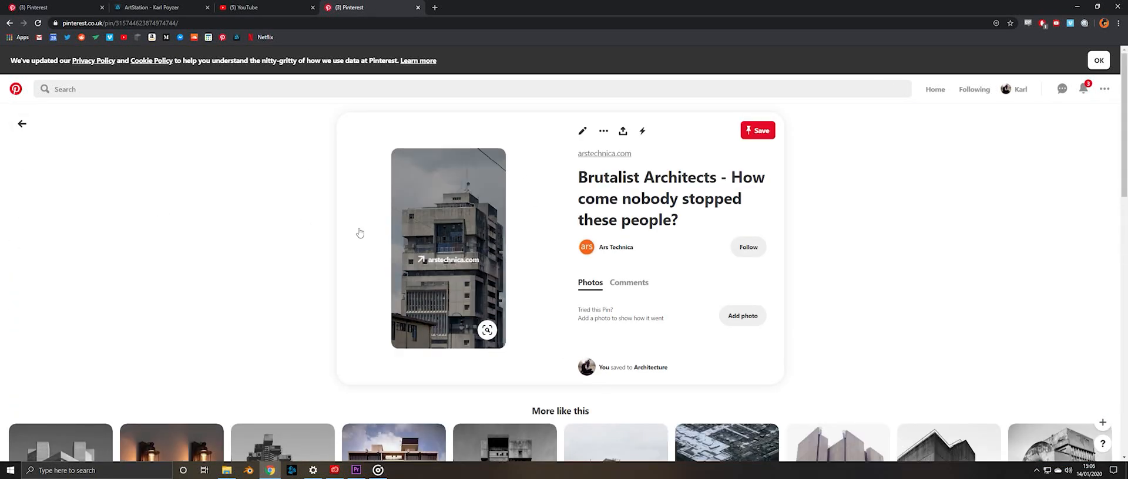
left_click(23, 124)
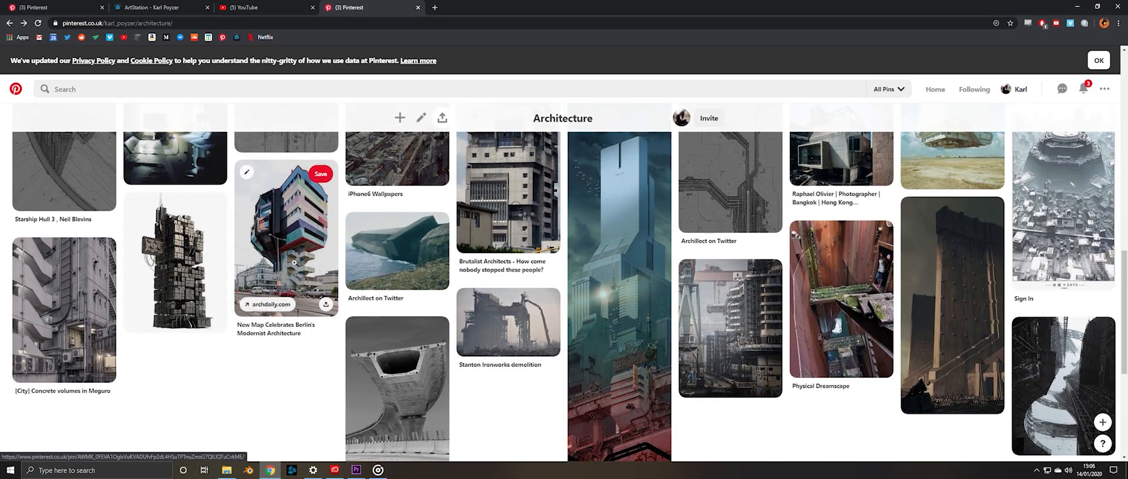
- View the pin on Berlin's modernist architecture, browse the rest of the Architecture board, and leave the board
left_click(295, 263)
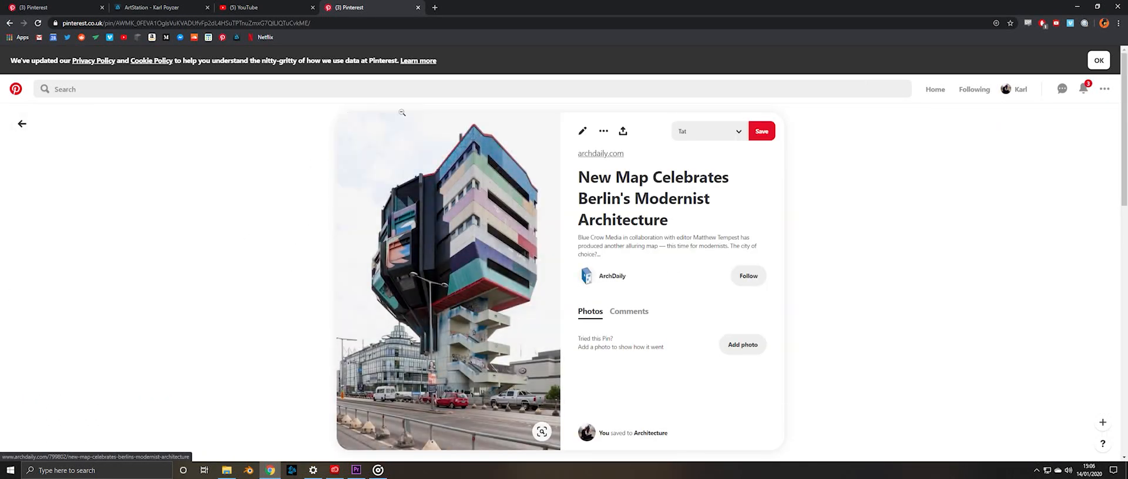
left_click(23, 124)
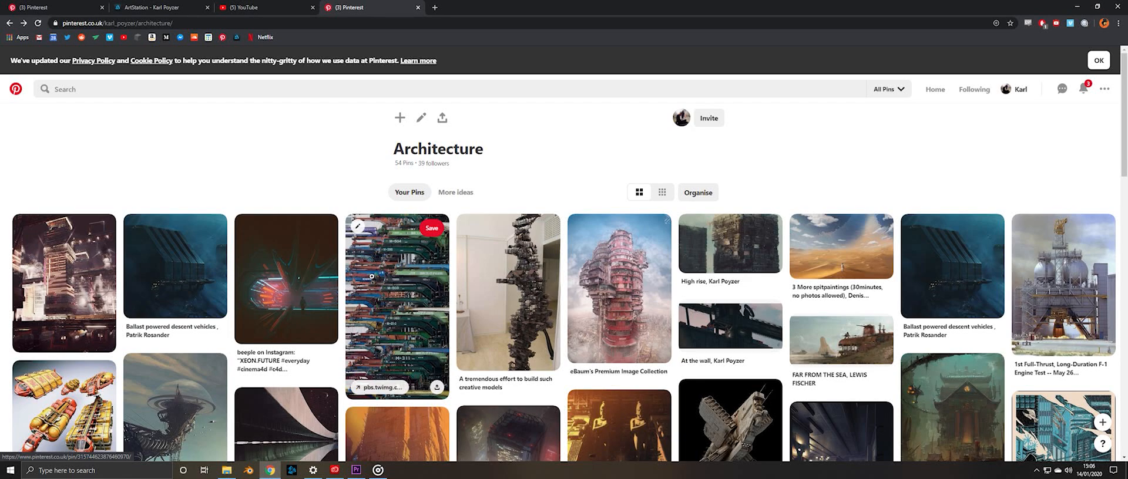
scroll(408, 285, "down", 6)
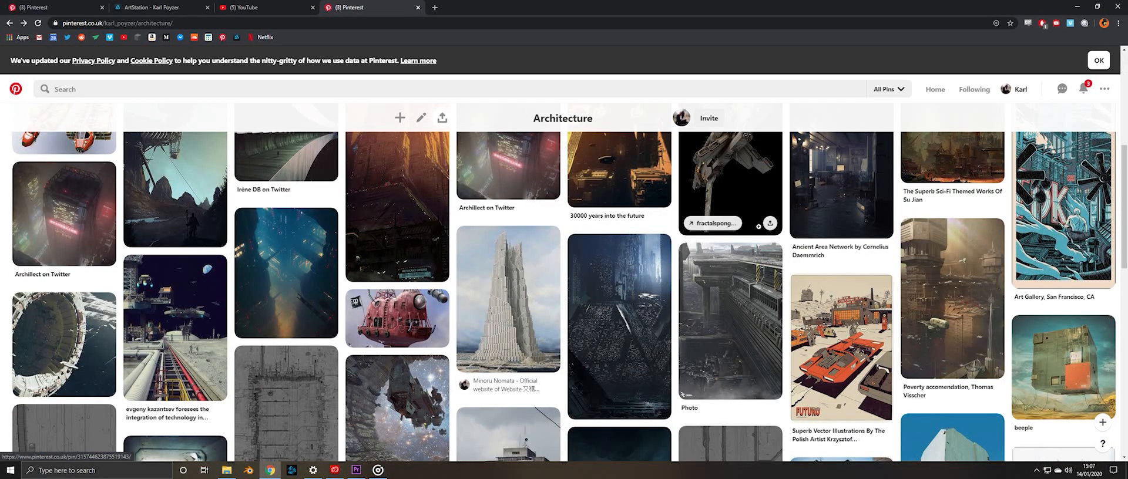
scroll(628, 360, "down", 4)
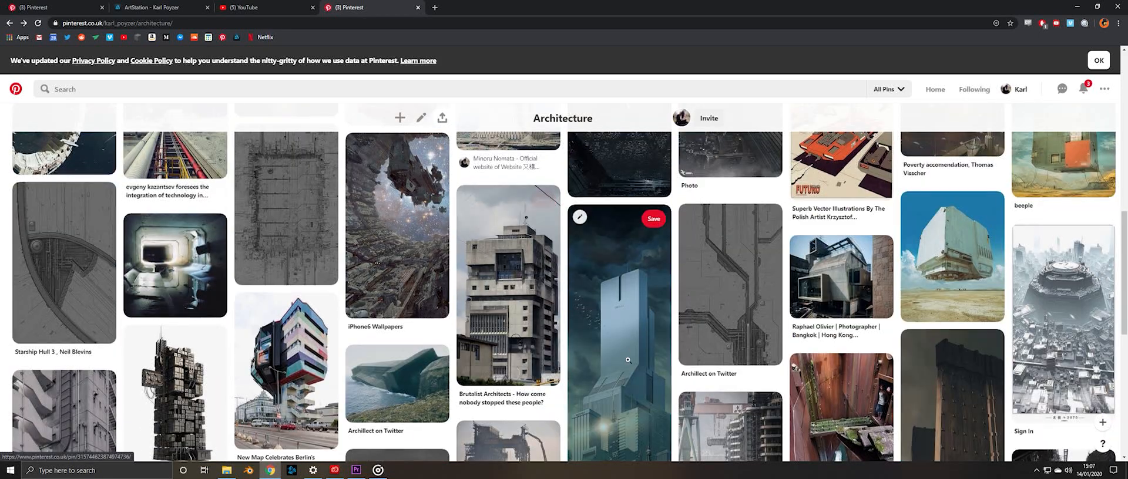
scroll(628, 360, "down", 6)
scroll(680, 274, "up", 10)
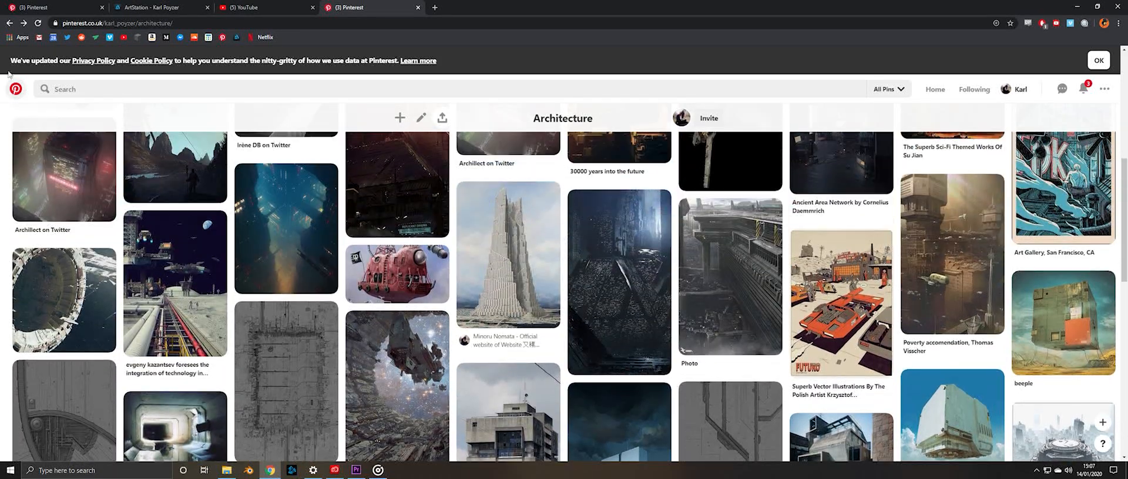
left_click(9, 23)
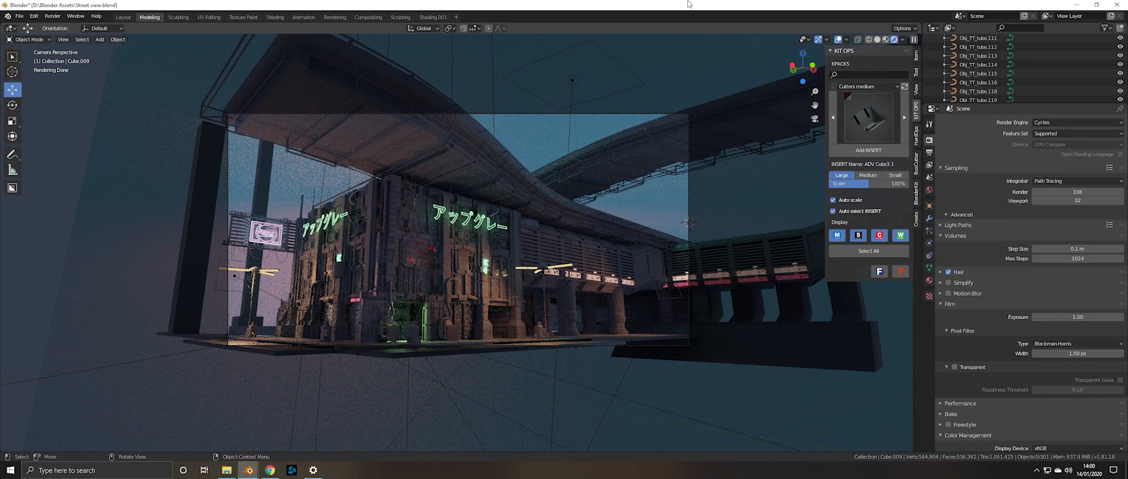
- In Blender, switch the street scene's viewport to solid shading and select the facade section beside the ground-floor shutter
scroll(467, 198, "up", 2)
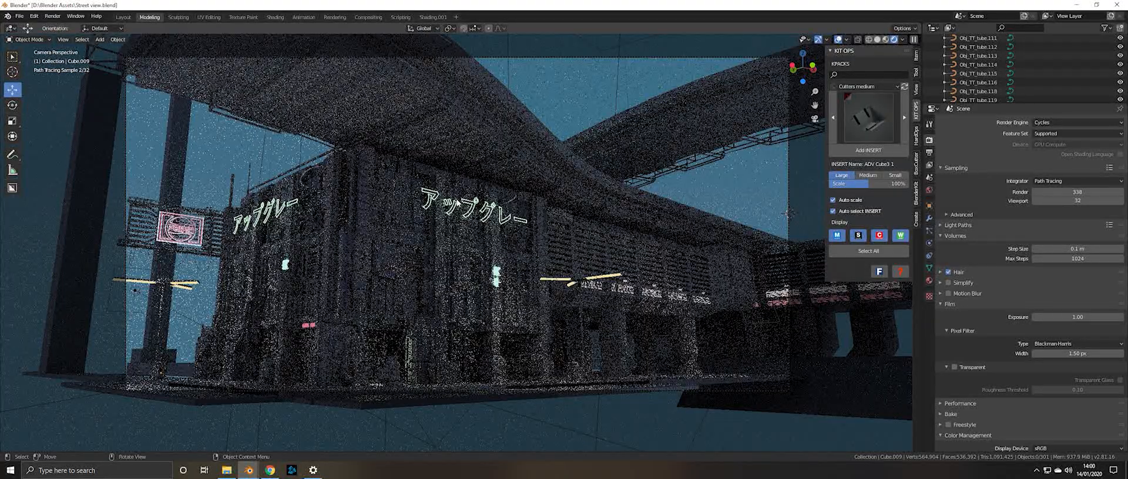
scroll(457, 203, "down", 2)
scroll(457, 204, "up", 3)
scroll(457, 207, "down", 1)
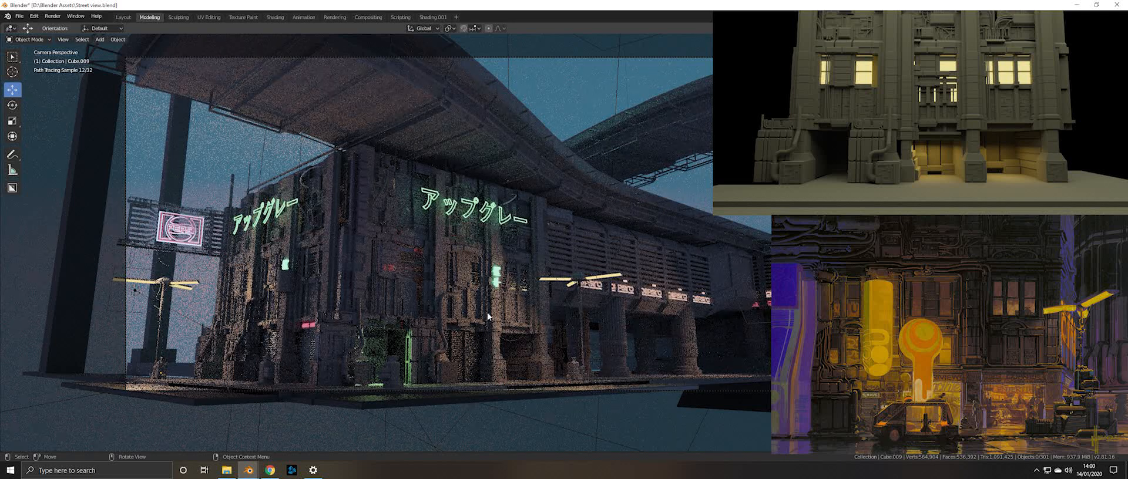
left_click(497, 297)
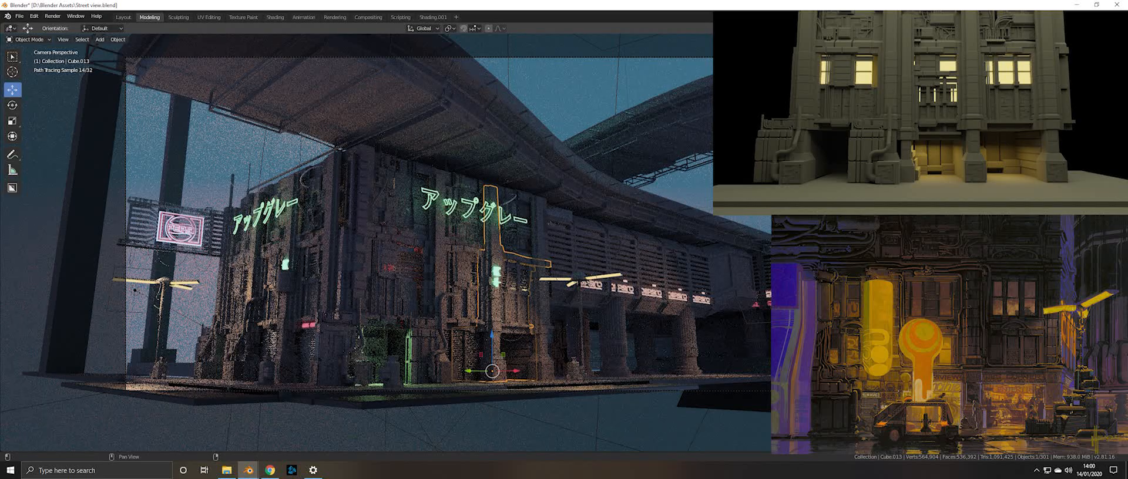
left_click(792, 40)
mouse_move(540, 382)
middle_mouse_down()
mouse_move(526, 316)
mouse_move(505, 335)
middle_mouse_up()
left_click(258, 249)
scroll(309, 221, "up", 6)
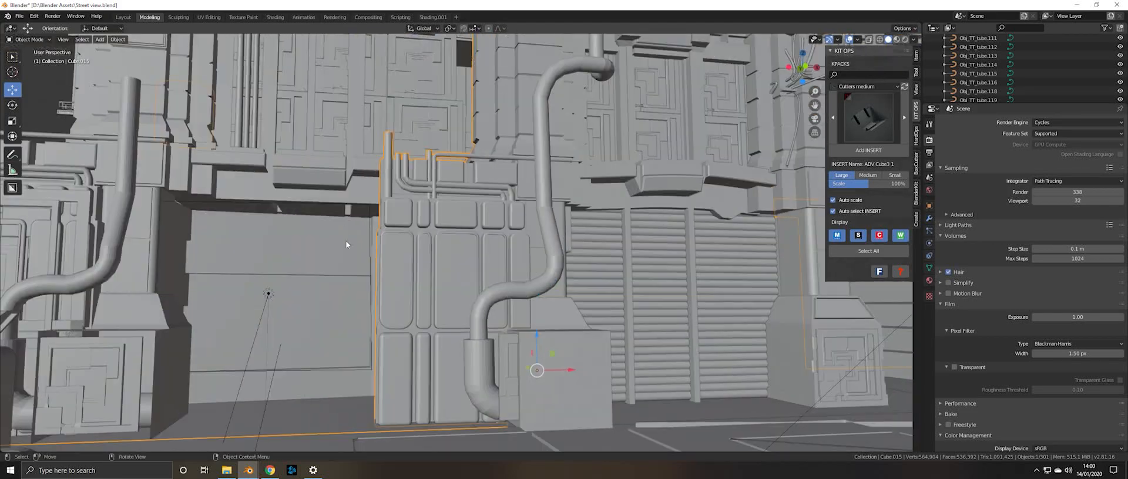
- Examine the building facade's pipes, panels, shutters and repeated kit pieces from several angles
middle_click_drag(345, 241, 410, 216, "shift")
scroll(409, 329, "down", 5)
scroll(400, 352, "up", 2)
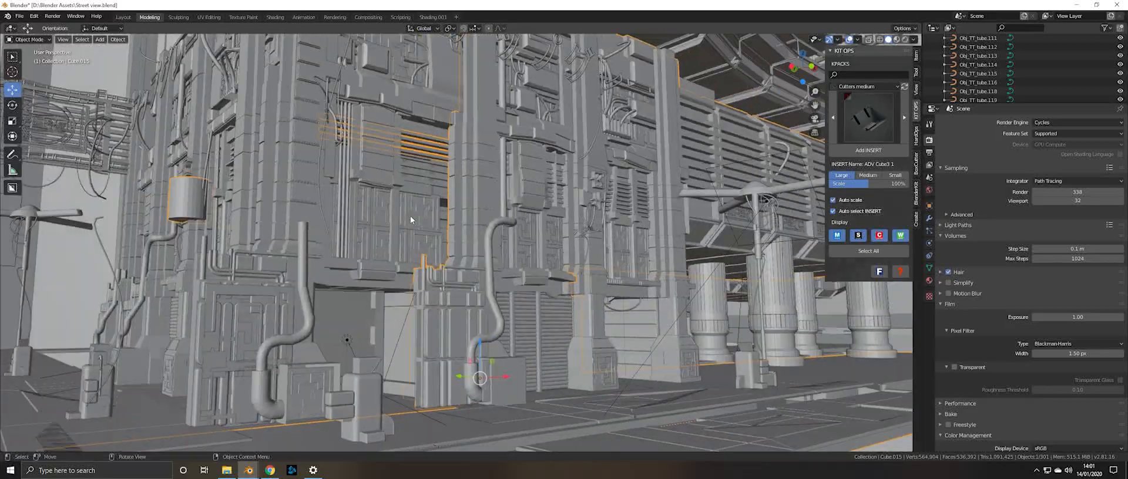
middle_click_drag(645, 290, 621, 288)
middle_click_drag(676, 282, 413, 241)
middle_click_drag(570, 238, 376, 167)
scroll(1043, 97, "down", 4)
scroll(448, 279, "up", 3)
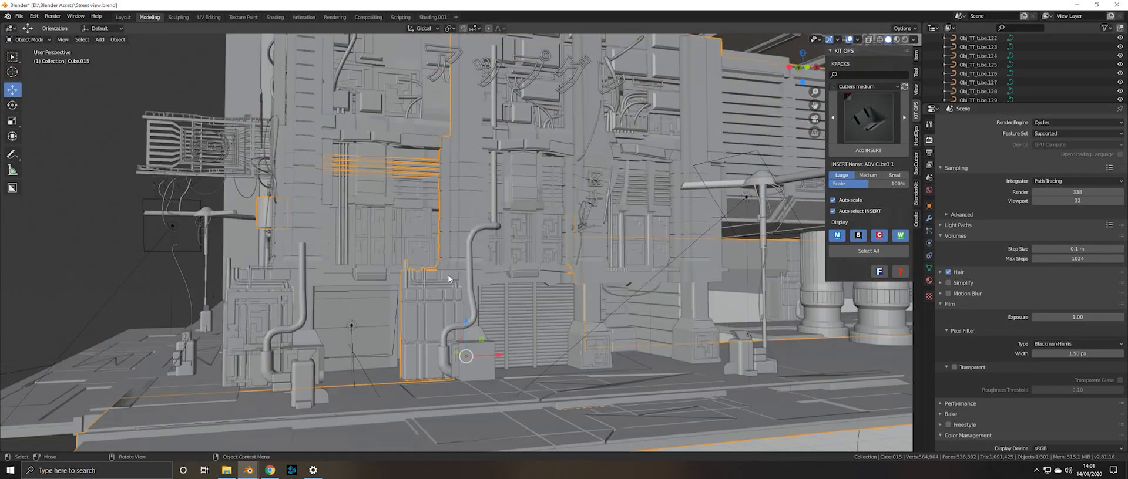
middle_click_drag(525, 233, 494, 244)
middle_click_drag(311, 301, 333, 283)
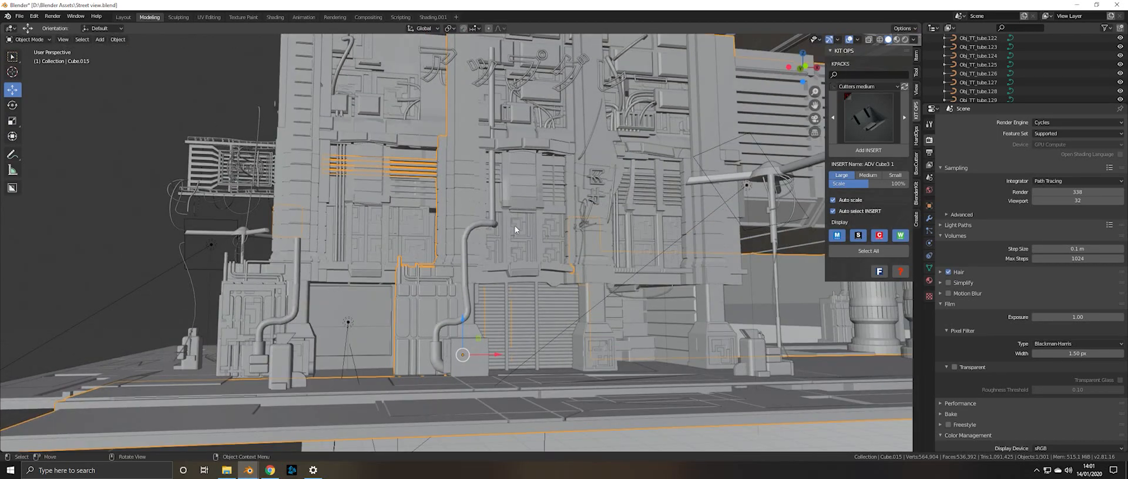
middle_click_drag(527, 203, 354, 189)
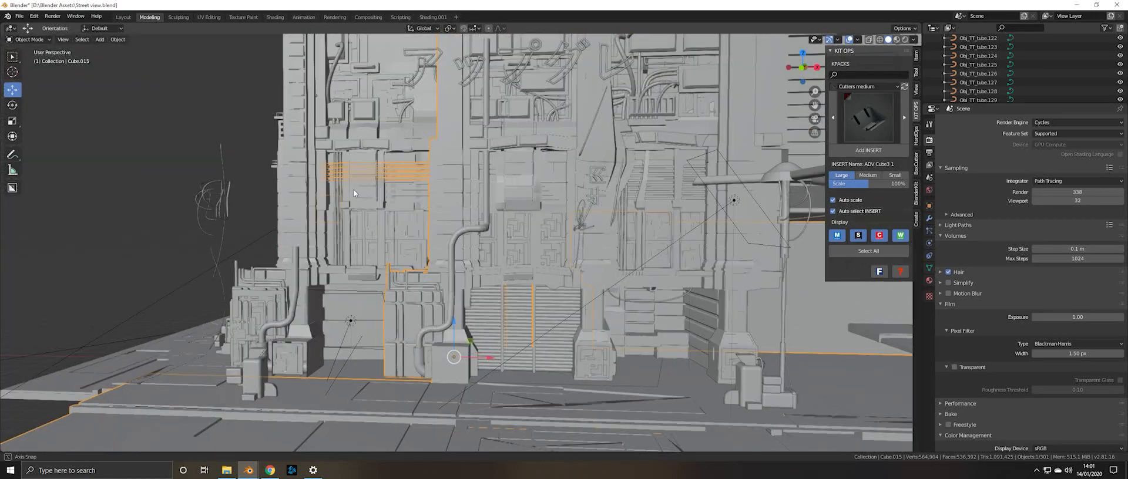
- Move the selected facade section about 47 m along negative X, away from the rest of the building
scroll(354, 190, "down", 5)
left_click_drag(488, 306, 680, 288)
scroll(588, 271, "down", 4)
middle_click_drag(485, 250, 517, 279)
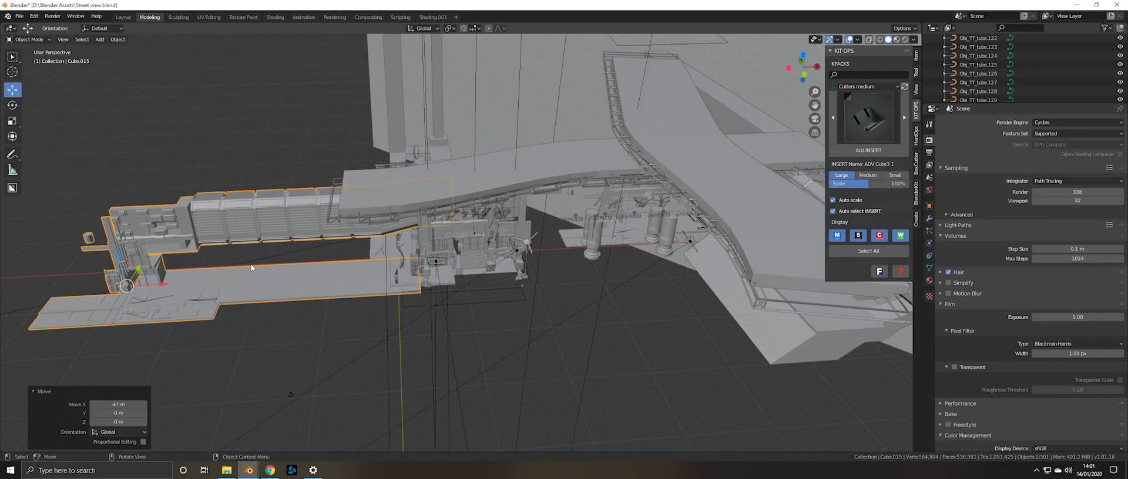
- Undo the facade section's last move so it rejoins the rest of the building
middle_click_drag(253, 264, 314, 243)
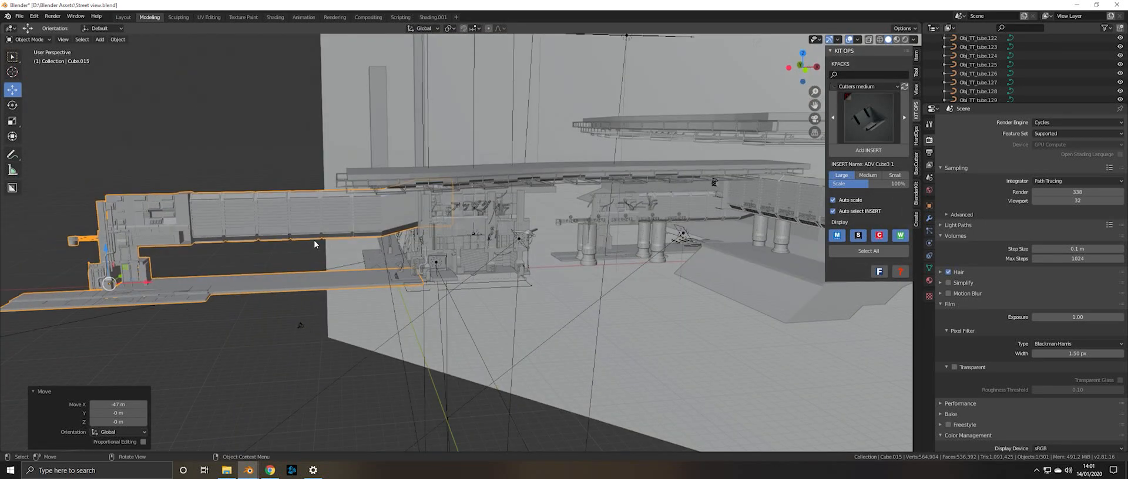
key("ctrl+z")
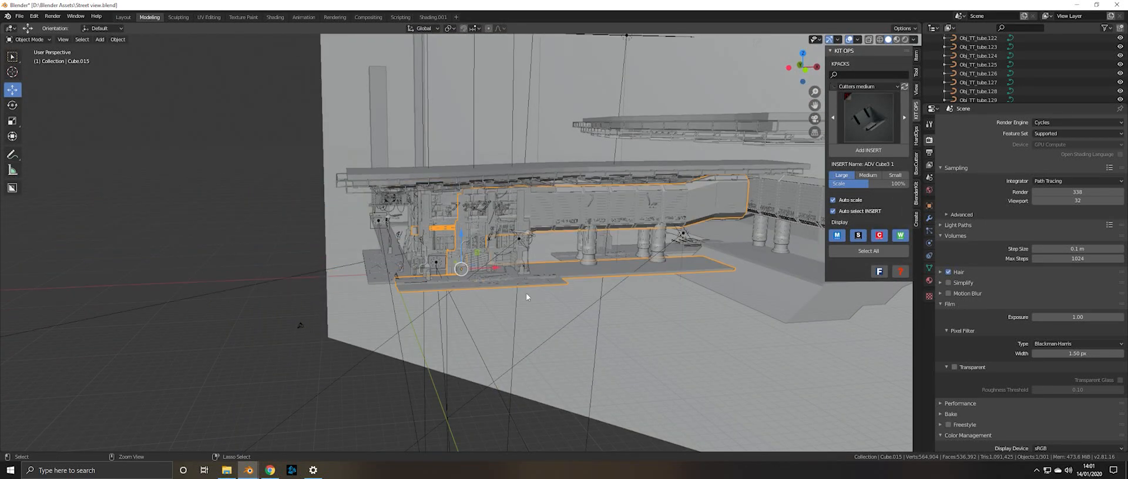
- Try moving the small square facade panel about 15 m along negative X, away from the building
middle_click_drag(509, 288, 514, 268)
scroll(517, 258, "up", 5)
left_click(496, 240)
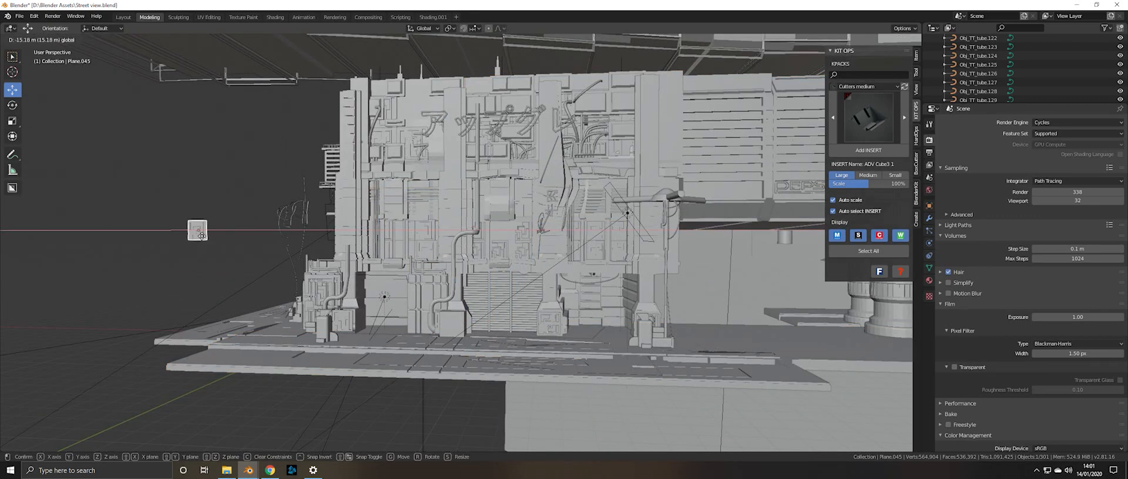
left_click_drag(231, 239, 155, 236)
key("KP_Decimal")
- Inspect the displaced square panel from several sides and undo its move
middle_click_drag(287, 181, 326, 181)
scroll(278, 163, "down", 2)
scroll(282, 164, "down", 2)
scroll(379, 204, "up", 3)
scroll(323, 242, "down", 2)
scroll(323, 242, "down", 2)
scroll(353, 242, "up", 5)
middle_click_drag(353, 242, 437, 255)
scroll(385, 270, "down", 3)
scroll(438, 257, "down", 5)
right_click(439, 256)
scroll(506, 316, "up", 5)
middle_click_drag(506, 316, 552, 284)
scroll(510, 297, "down", 6)
key("ctrl+z")
- Select the maze-patterned panel on the ground-floor cabinet and slide it along X, out to about 2 m in the negative direction
middle_click_drag(610, 311, 636, 298)
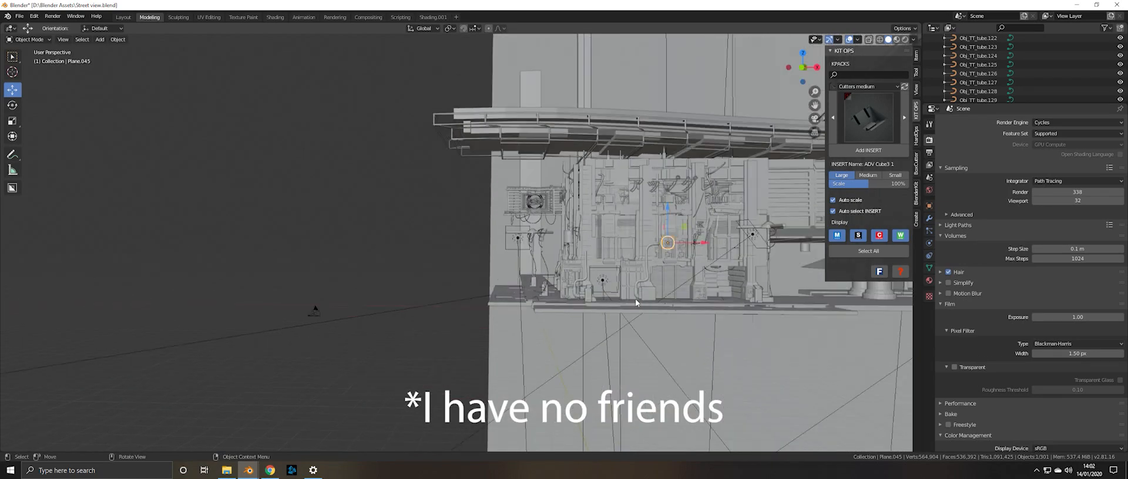
middle_click_drag(667, 271, 549, 263, "shift")
scroll(524, 245, "up", 8)
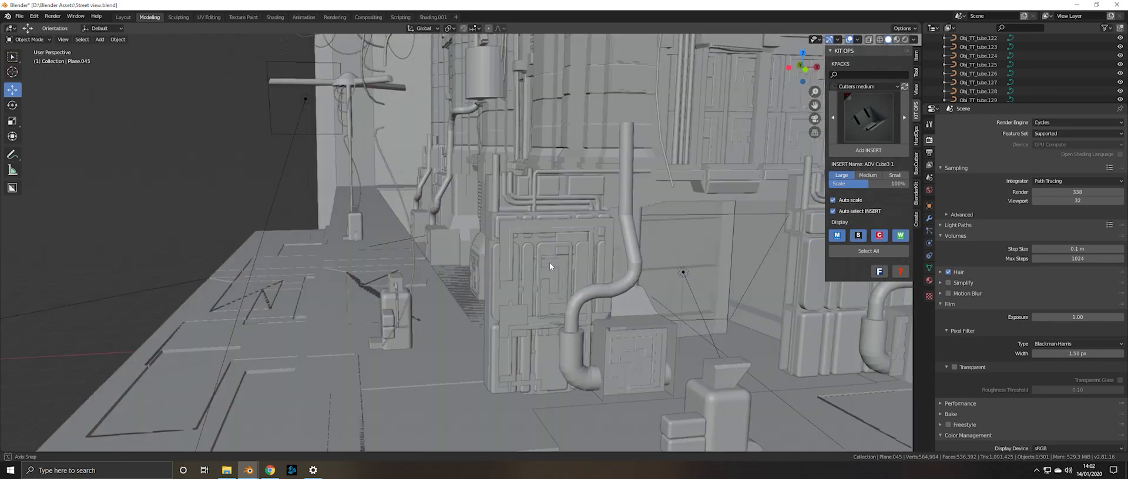
scroll(805, 256, "down", 3)
middle_click_drag(661, 256, 412, 247)
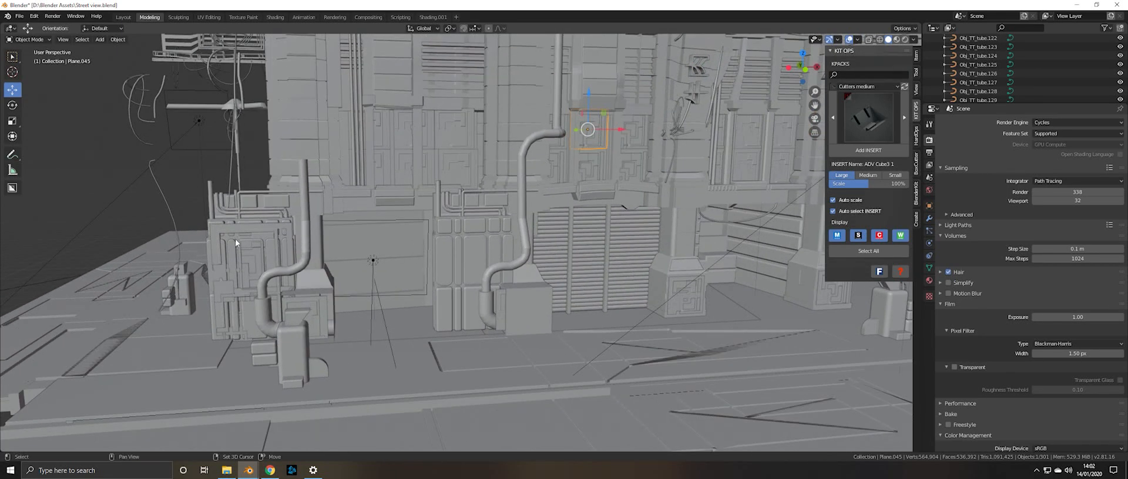
scroll(307, 249, "up", 3)
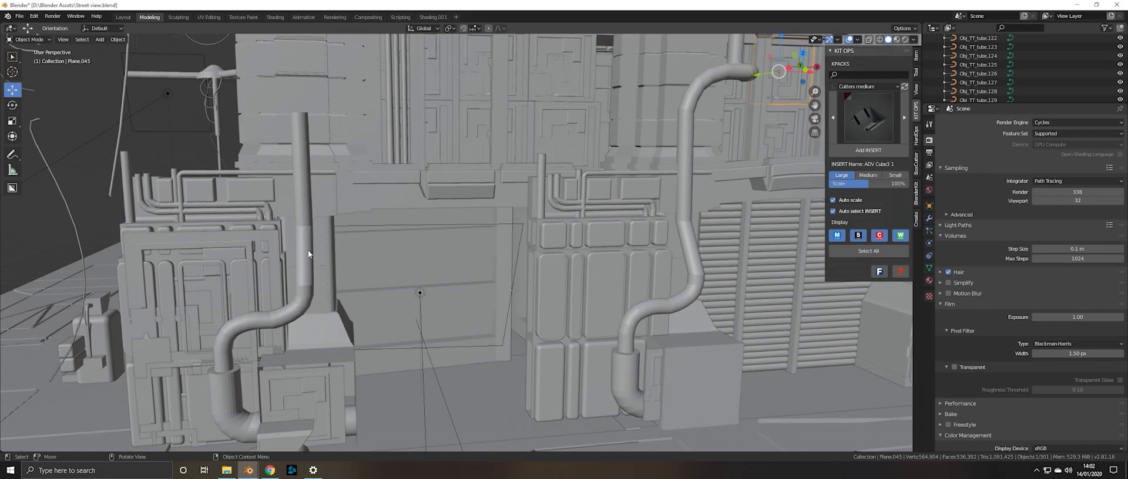
left_click(225, 246)
key("g")
key("x")
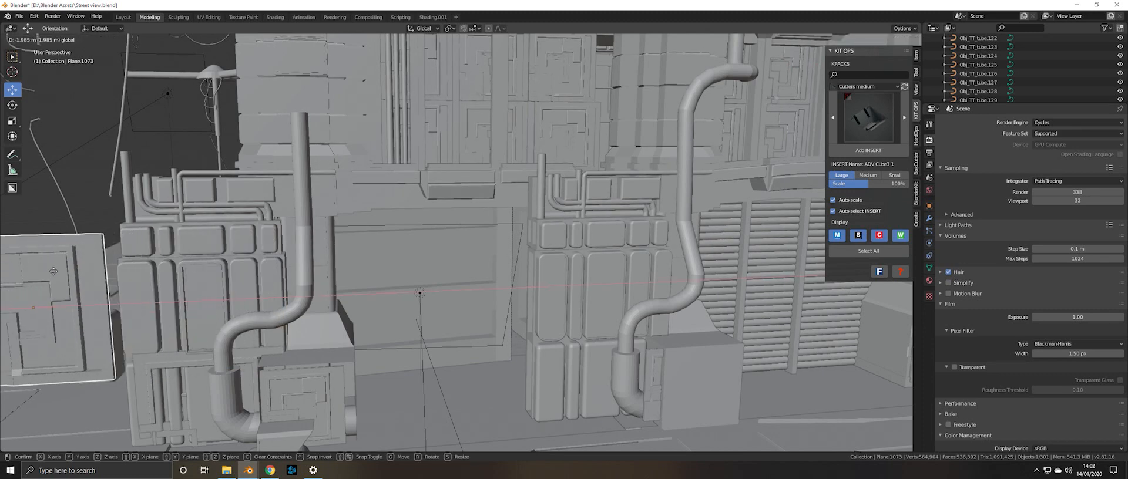
- Move the patterned panel about 0.02 m along negative Y, into the front of the ground-floor cabinet
scroll(206, 285, "up", 3)
middle_click_drag(205, 285, 301, 383)
key("g")
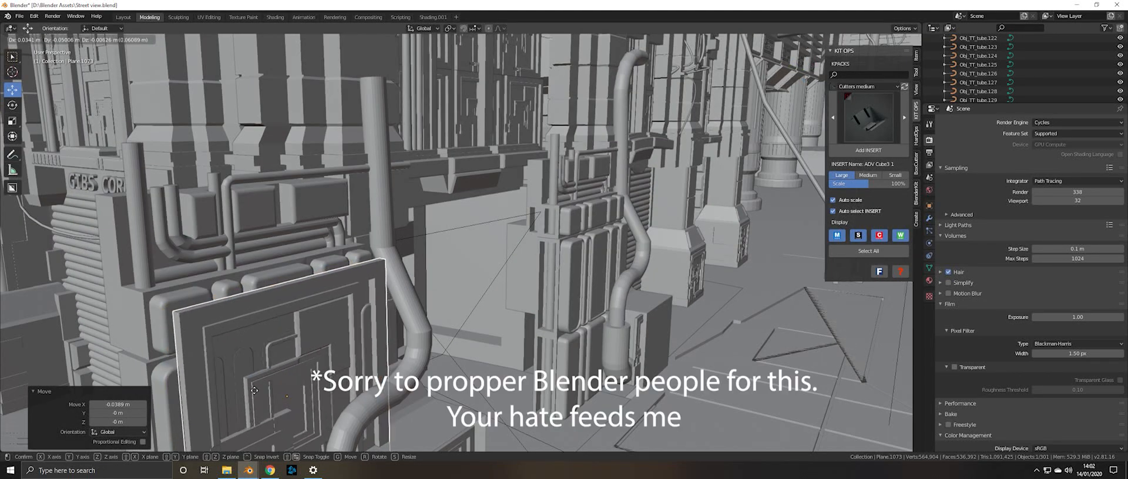
key("y")
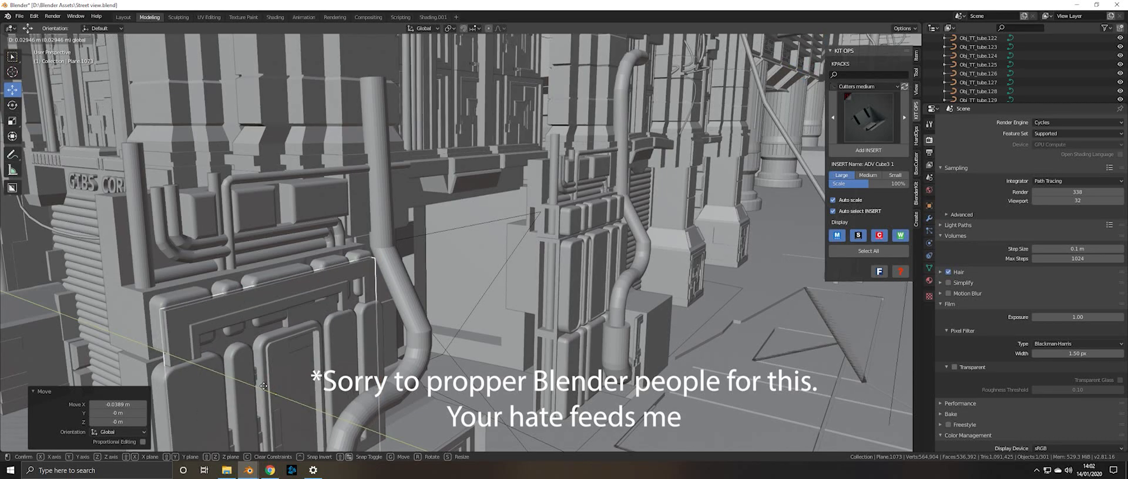
left_click(267, 388)
- Slide the patterned panel back and forth through the cabinet front, finishing with about 0.06 m along negative Y
middle_click_drag(512, 350, 466, 265)
scroll(446, 333, "down", 5)
scroll(463, 318, "up", 8)
scroll(463, 318, "down", 4)
middle_click_drag(652, 300, 589, 234)
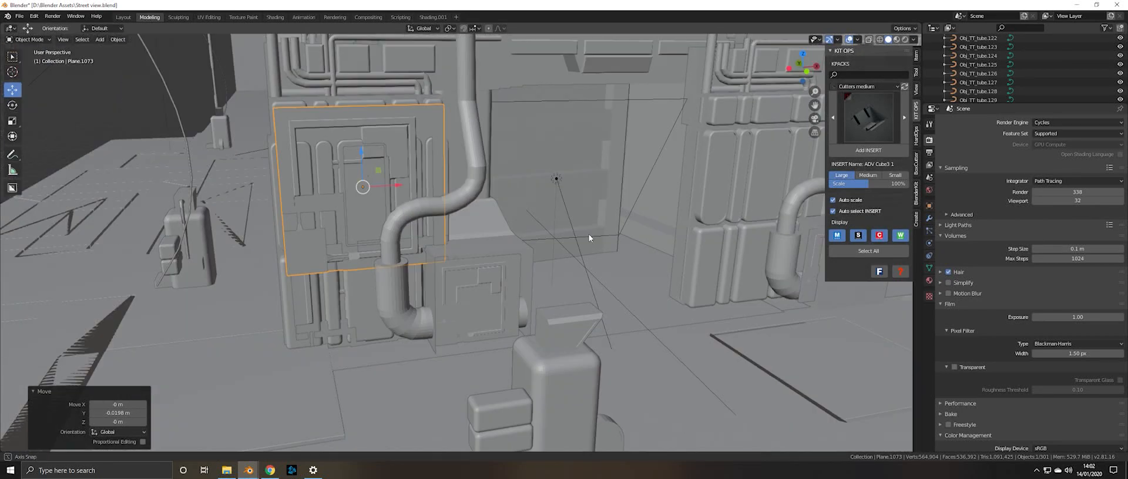
middle_click_drag(426, 246, 373, 193)
left_click_drag(442, 175, 441, 179)
middle_click_drag(440, 179, 414, 220)
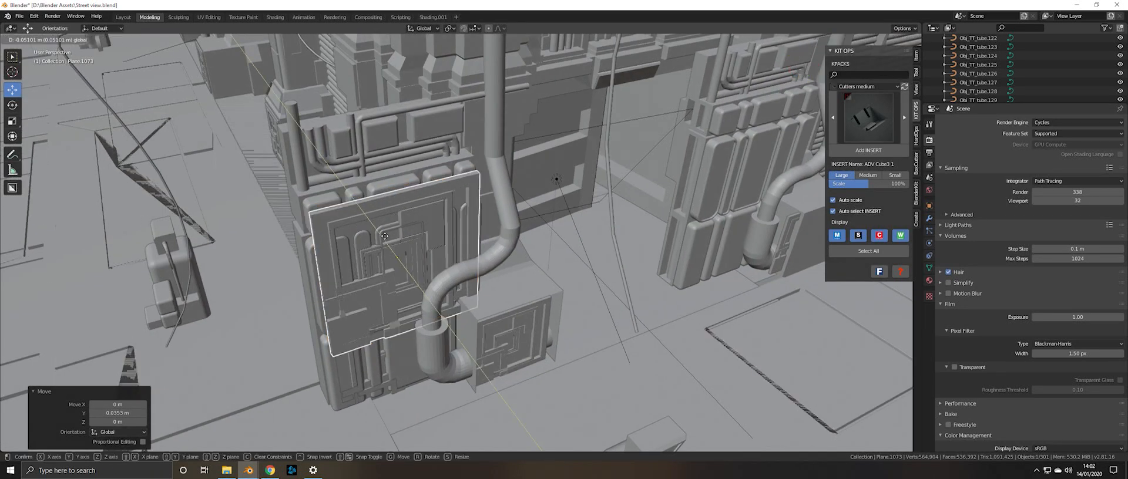
- Examine the street slabs, shuttered upper section, columns and lamp post beyond the ground-floor facade
middle_click_drag(590, 266, 121, 228)
scroll(531, 144, "down", 5)
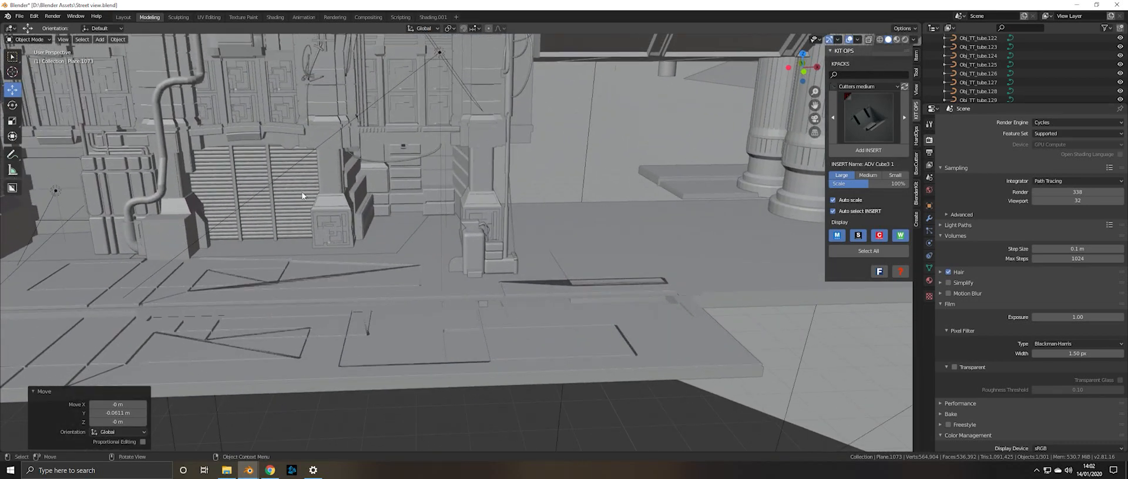
left_click(506, 160)
middle_click_drag(506, 160, 531, 208)
scroll(546, 162, "down", 3)
scroll(546, 160, "up", 5)
middle_click_drag(546, 160, 539, 259, "shift")
middle_click_drag(539, 259, 540, 331)
scroll(555, 225, "down", 2)
middle_click_drag(519, 410, 578, 398)
left_click(578, 397)
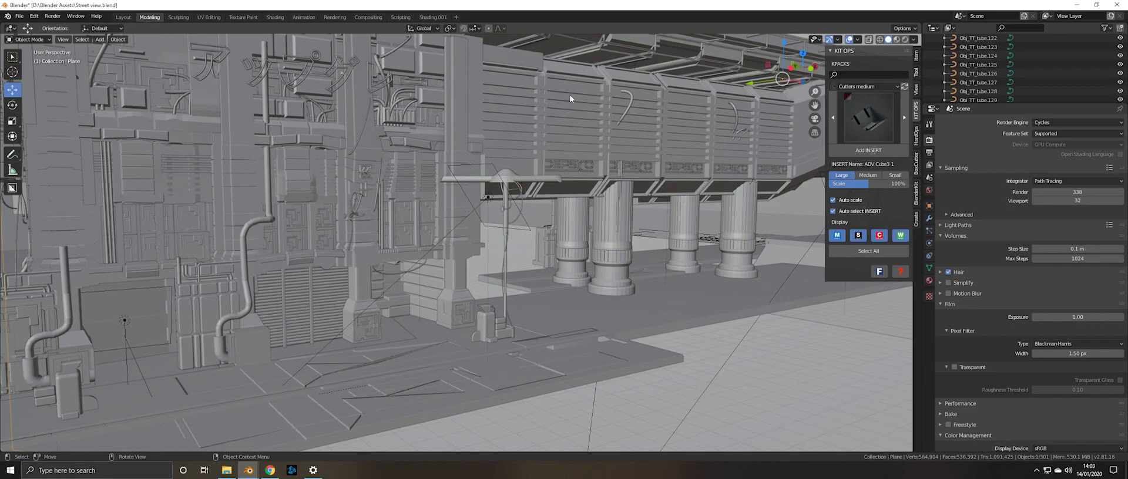
- Select the overhead walkway piece and view the whole street scene through the camera
scroll(576, 202, "down", 6)
left_click(326, 133)
middle_click_drag(324, 133, 408, 253)
scroll(408, 253, "down", 3)
middle_click_drag(407, 389, 308, 137)
key("KP_0")
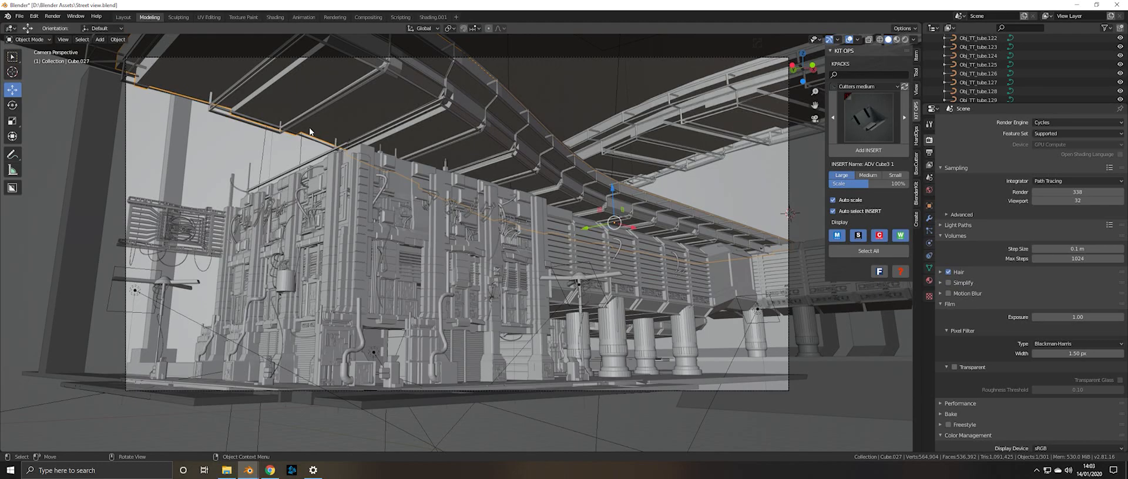
- Leave the camera view and select the large Japanese sign text on the building front
middle_click_drag(319, 164, 454, 224)
left_click(437, 236)
scroll(455, 279, "up", 5)
middle_click_drag(455, 279, 441, 249)
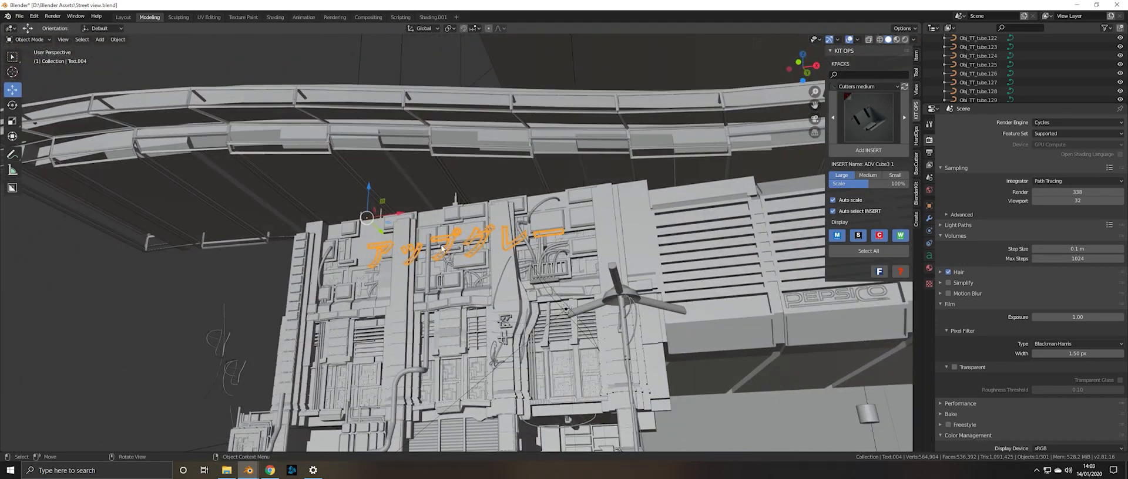
- Select the facade's end column, then try shifting the neighbouring pipe-covered column about 0.45 m in the horizontal plane
left_click(396, 307)
scroll(396, 307, "down", 6)
middle_click_drag(397, 306, 370, 300)
scroll(371, 300, "up", 2)
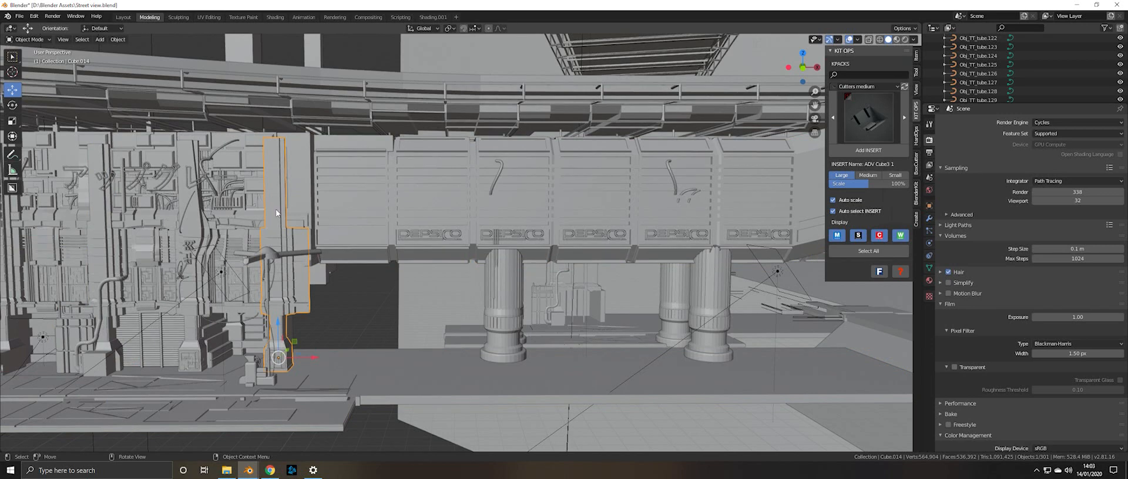
scroll(276, 213, "down", 2)
left_click(276, 228)
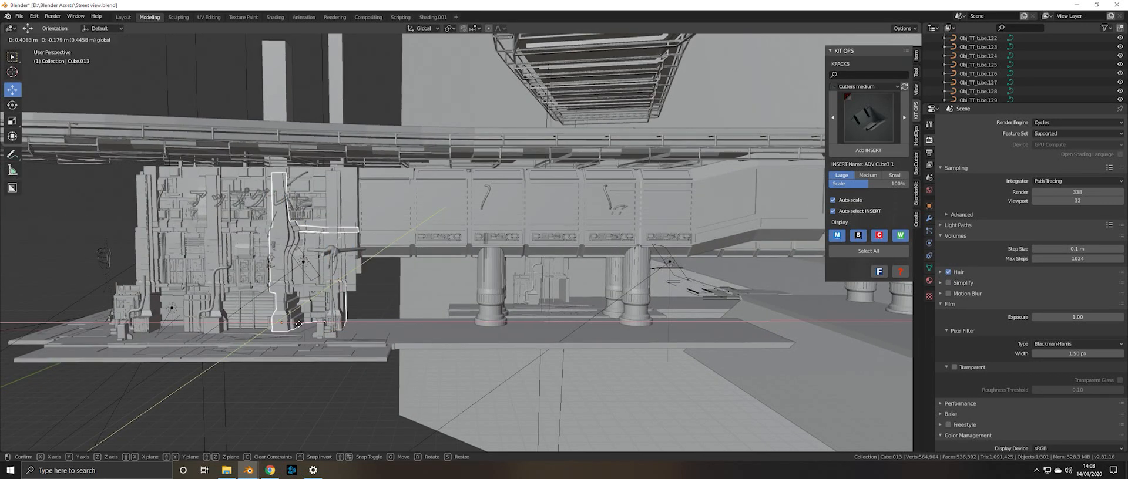
key("KP_Decimal")
- Edit the facade section's mesh, select two small faces near the curved pipes, and add a Simple Tube between them
middle_click_drag(468, 189, 481, 228)
key("KP_Decimal")
scroll(506, 198, "down", 5)
middle_click_drag(490, 48, 458, 116)
left_click(448, 84)
key("Tab")
middle_click_drag(498, 153, 513, 162)
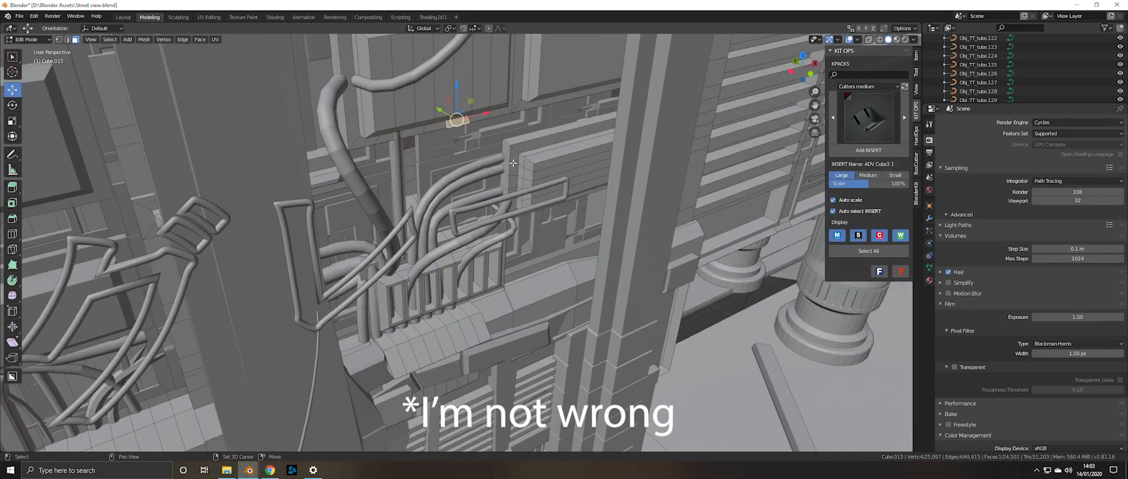
left_click(495, 169)
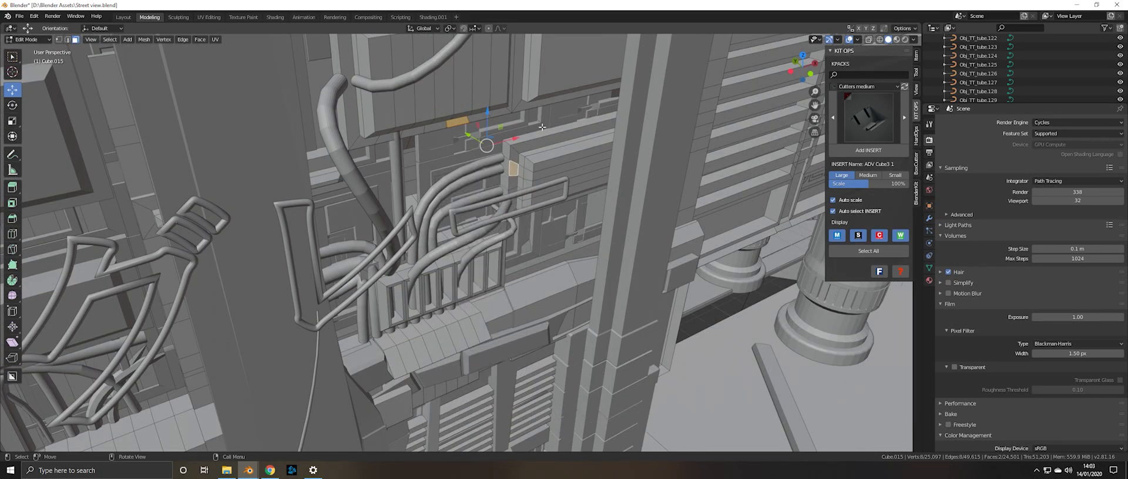
right_click(513, 175)
left_click(513, 173)
- Greatly increase the new tube's radius_1 and leave mesh editing
middle_click_drag(515, 187, 450, 198)
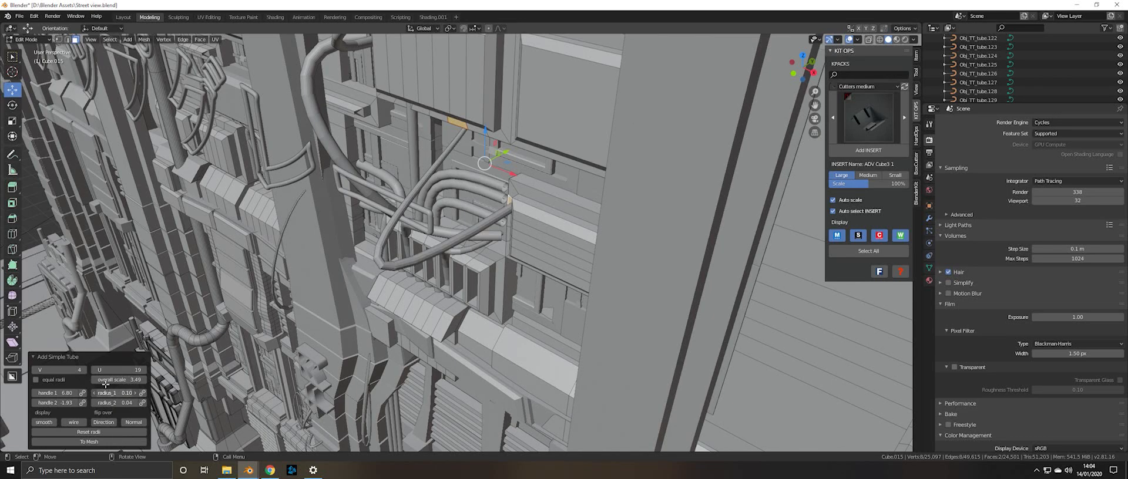
left_click_drag(107, 393, 214, 348)
middle_click_drag(194, 276, 509, 259)
key("Tab")
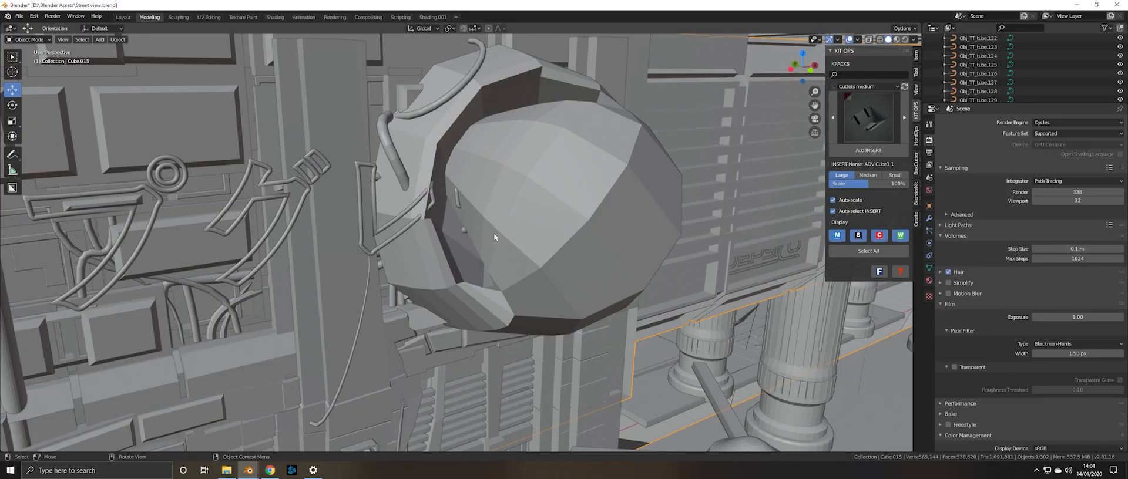
- Delete the oversized tube from the facade
mouse_move(632, 226)
middle_mouse_down()
mouse_move(629, 146)
mouse_move(734, 199)
mouse_move(621, 171)
mouse_move(669, 194)
mouse_move(752, 172)
mouse_move(722, 197)
mouse_move(492, 277)
mouse_move(434, 268)
mouse_move(452, 204)
mouse_move(649, 231)
middle_mouse_up()
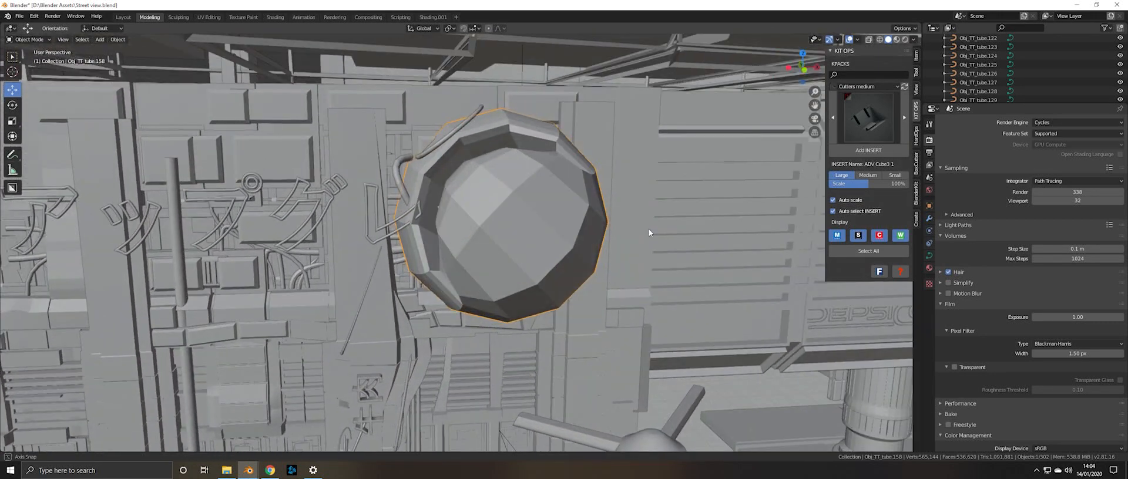
key("x")
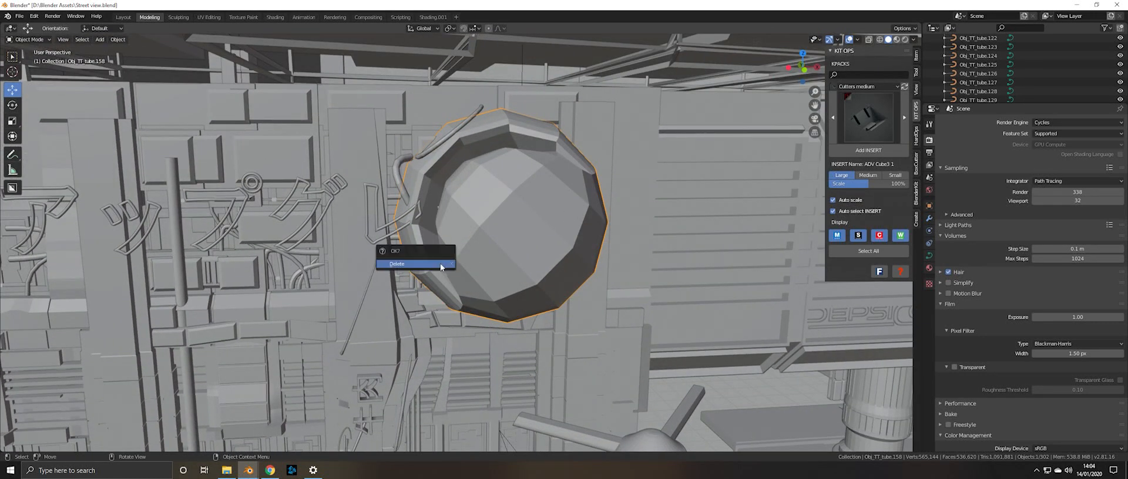
left_click(426, 264)
- Select an existing curved facade pipe, return to the camera's view of the scene, and switch the viewport to material preview shading
left_click(448, 249)
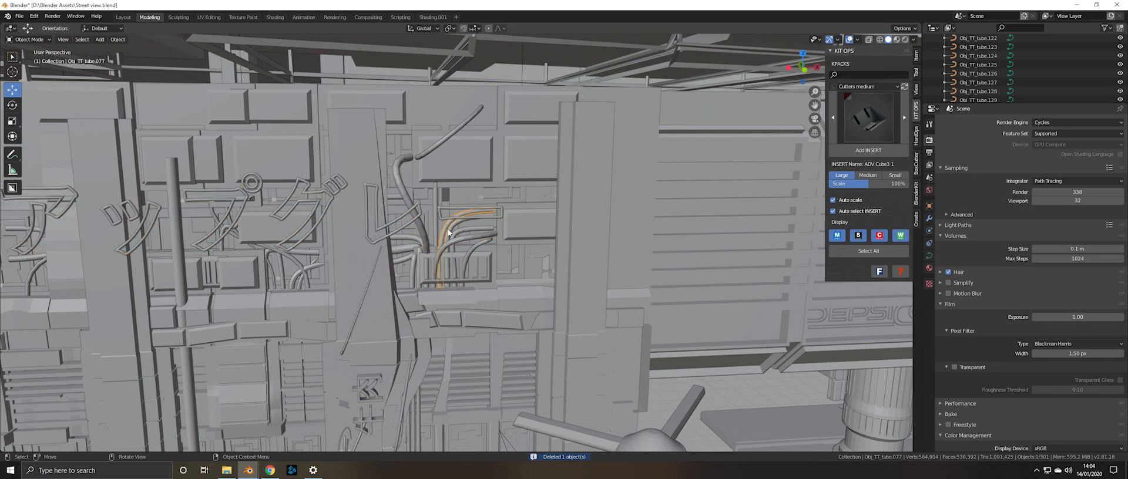
middle_click_drag(47, 262, 531, 194)
key("KP_0")
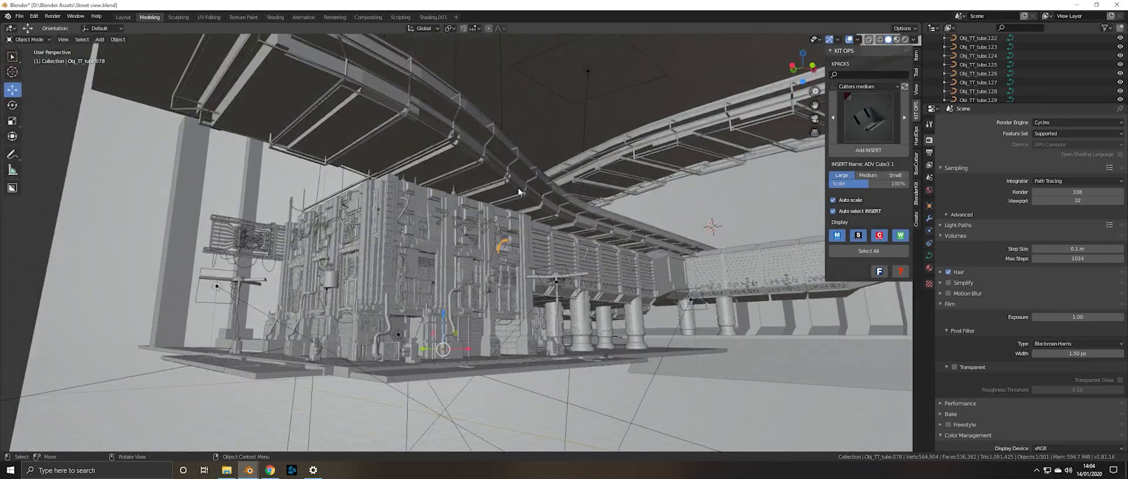
left_click(896, 39)
- Select the corner facade section and show the settings of its Material.002 slot
middle_click_drag(670, 147, 660, 155)
middle_click_drag(632, 145, 681, 215)
middle_click_drag(395, 217, 491, 182)
middle_click_drag(431, 231, 467, 241)
left_click(411, 252)
scroll(421, 240, "down", 3)
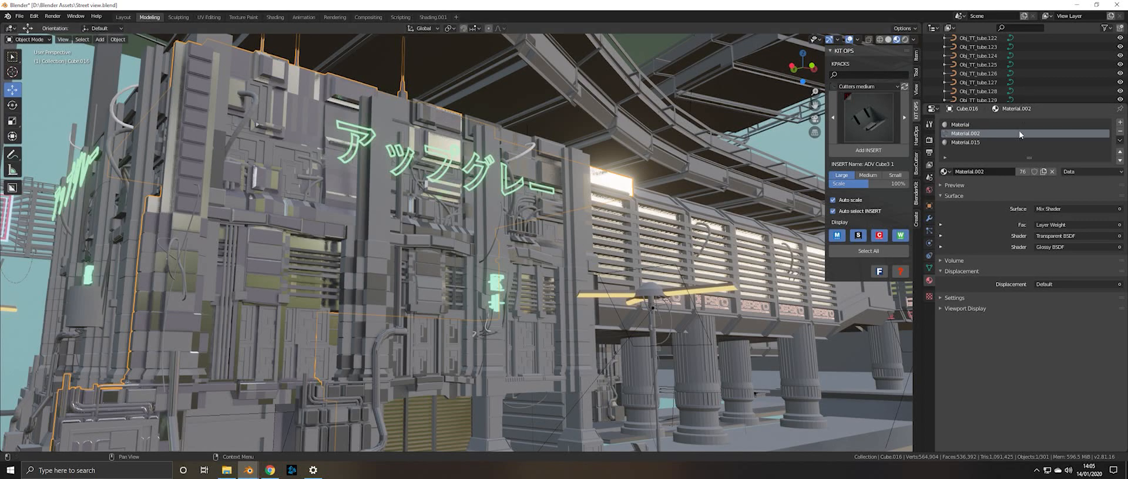
left_click(965, 133)
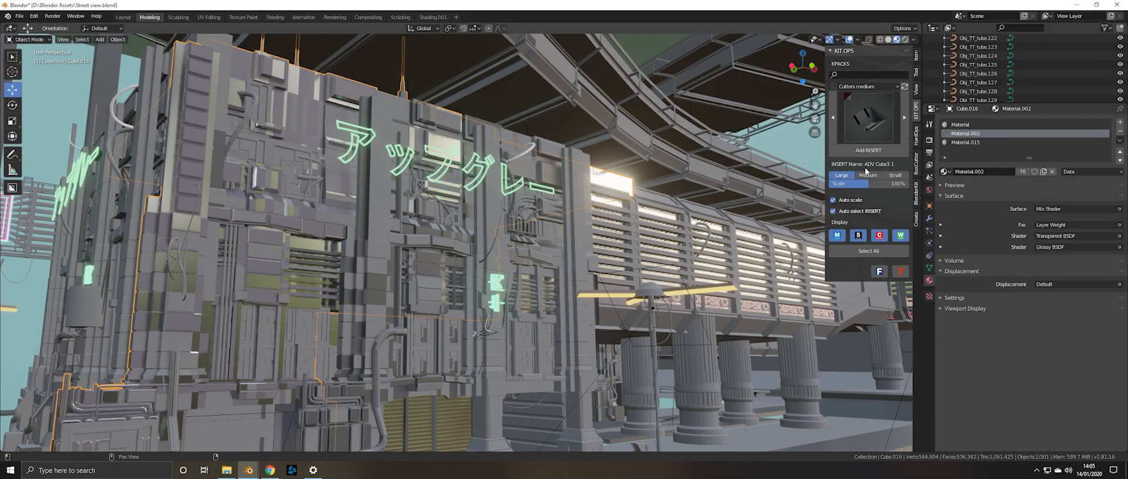
- Examine how the materials vary across the street-level facade, and select the section beside the ground-floor shutter
middle_click_drag(270, 120, 314, 199)
scroll(253, 160, "down", 5)
scroll(306, 218, "up", 5)
middle_click_drag(295, 242, 412, 165)
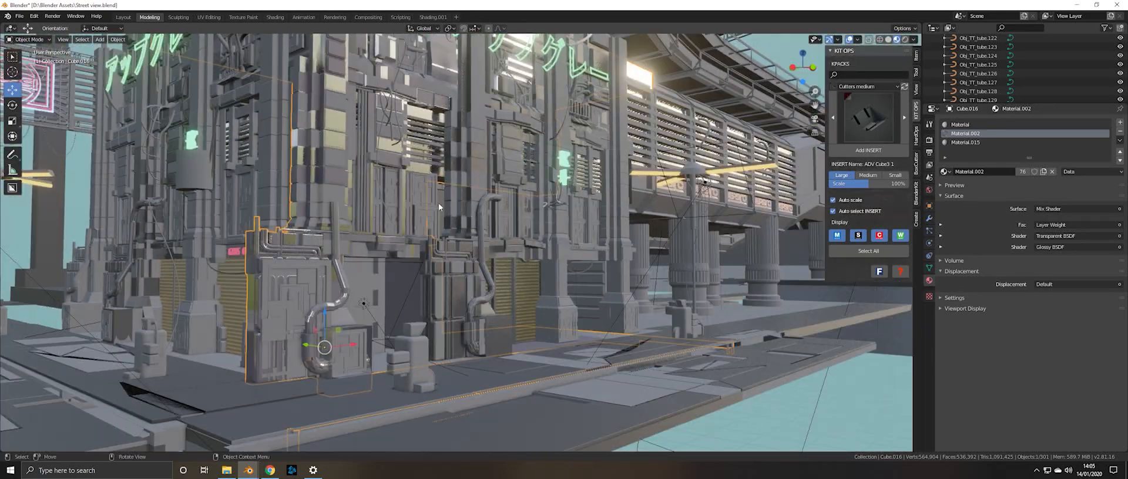
middle_click_drag(535, 206, 445, 114)
middle_click_drag(294, 229, 405, 253)
scroll(400, 247, "up", 5)
middle_click_drag(312, 218, 349, 157)
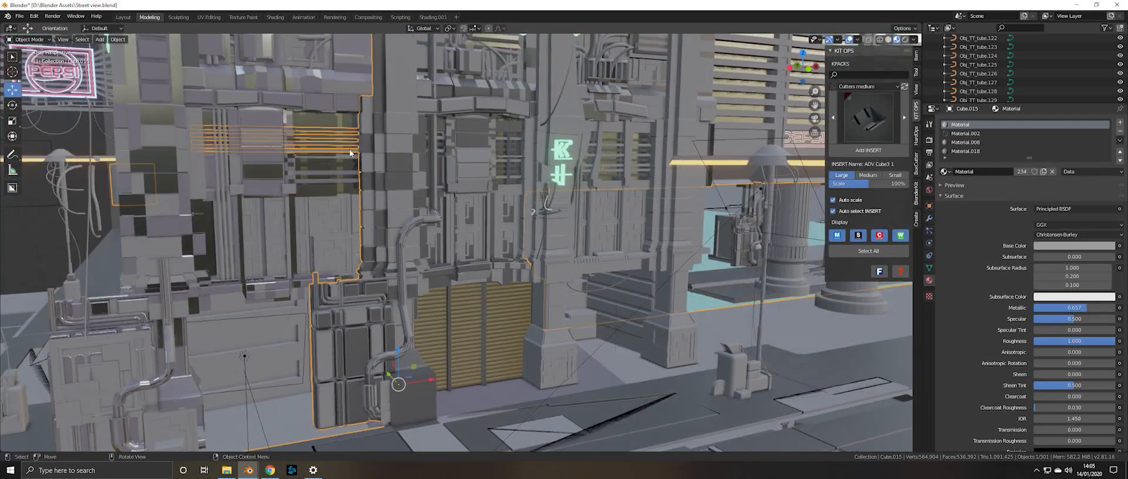
- Randomly select 50% of the faces in the facade section's mesh, review their distribution, and leave mesh editing
middle_click_drag(392, 125, 418, 187)
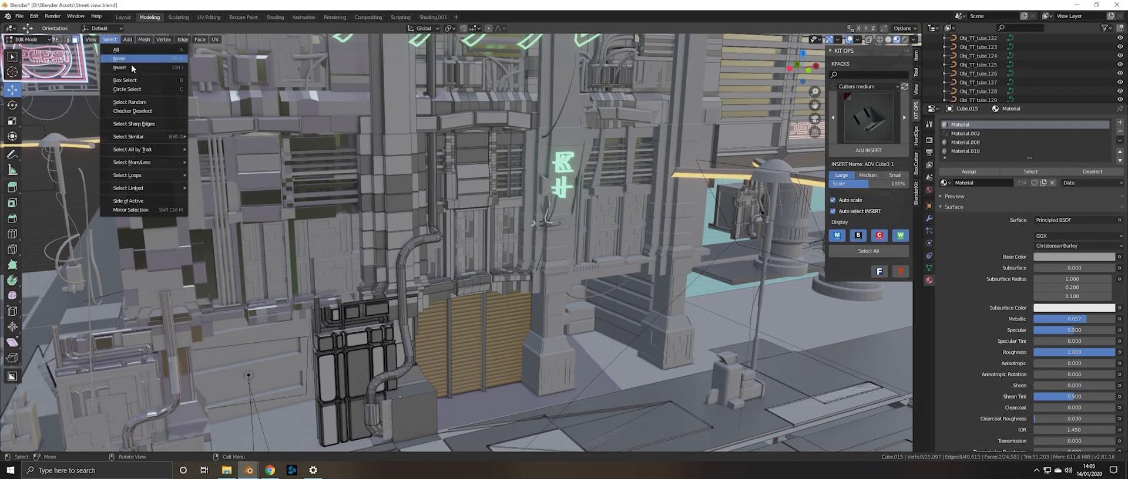
left_click(157, 103)
middle_click_drag(505, 194, 618, 137)
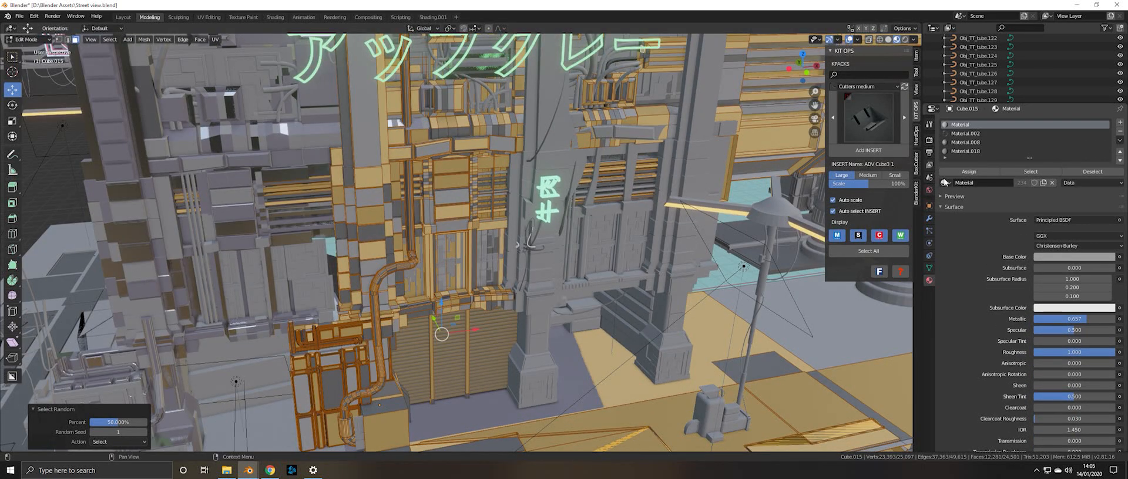
middle_click_drag(659, 299, 467, 261)
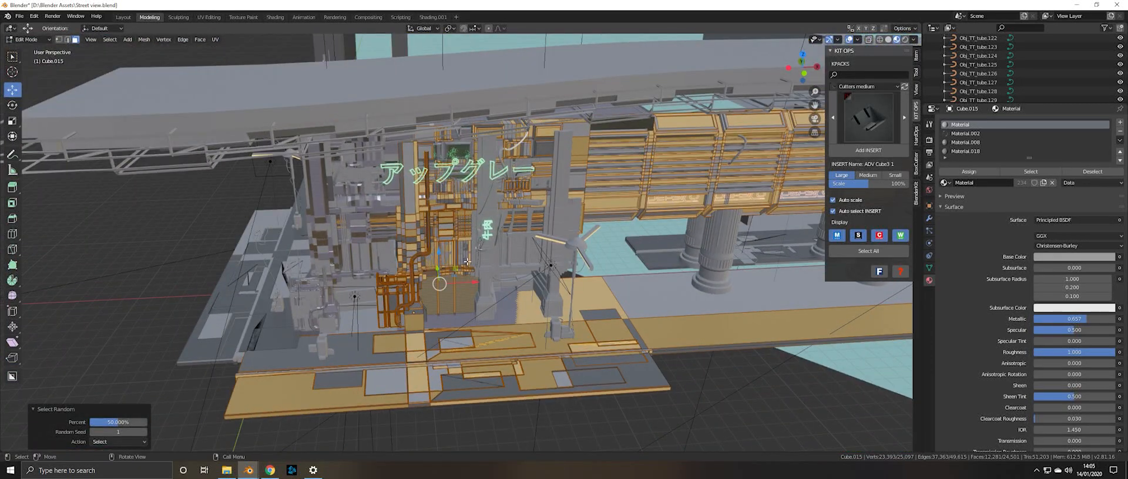
middle_click_drag(392, 258, 464, 239)
scroll(464, 238, "down", 3)
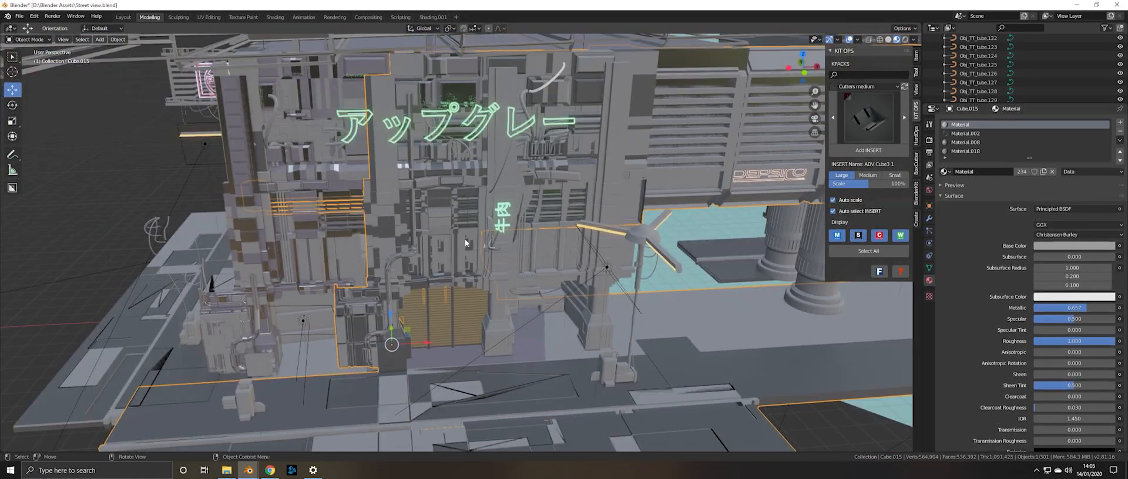
- Select the large green Japanese neon sign and examine its emission material and placement on the building
left_click(359, 125)
middle_click_drag(359, 125, 368, 290)
scroll(368, 290, "up", 5)
middle_click_drag(138, 355, 295, 132, "shift")
scroll(263, 154, "down", 5)
scroll(294, 132, "up", 2)
middle_click_drag(332, 159, 493, 216)
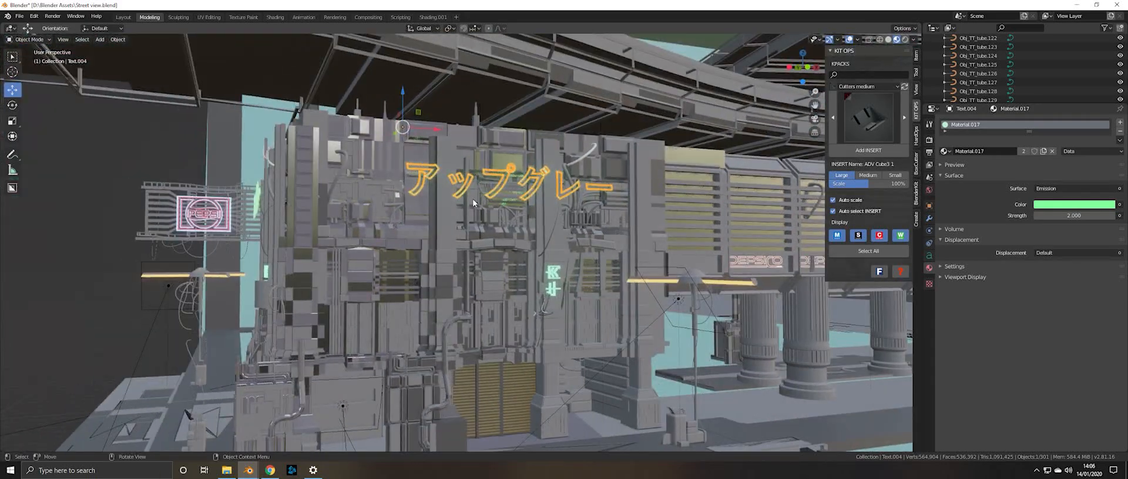
- Examine the building's Japanese neon signs, select the Pepsi neon sign beside it, and review its placement and emission material
middle_click_drag(549, 231, 478, 217)
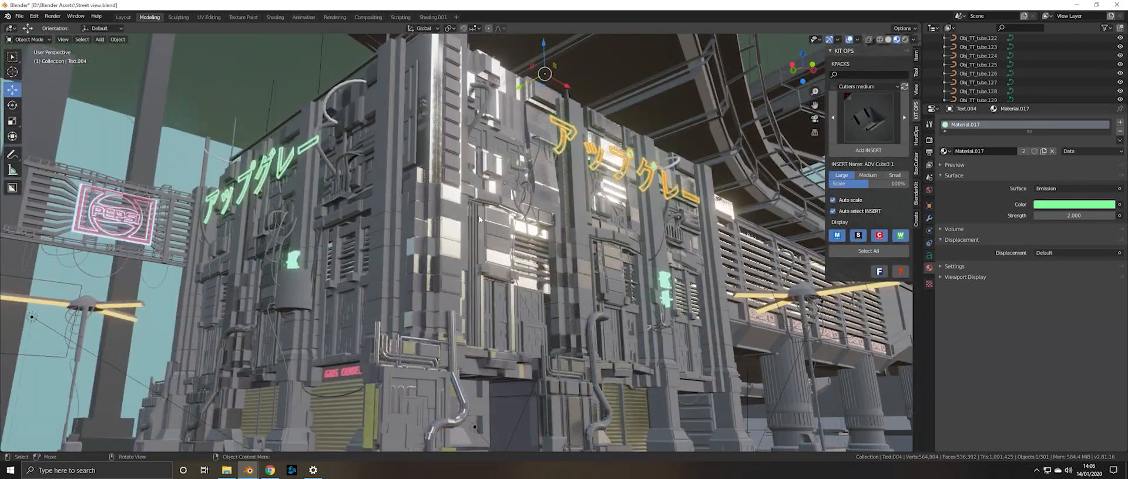
middle_click_drag(526, 240, 336, 237)
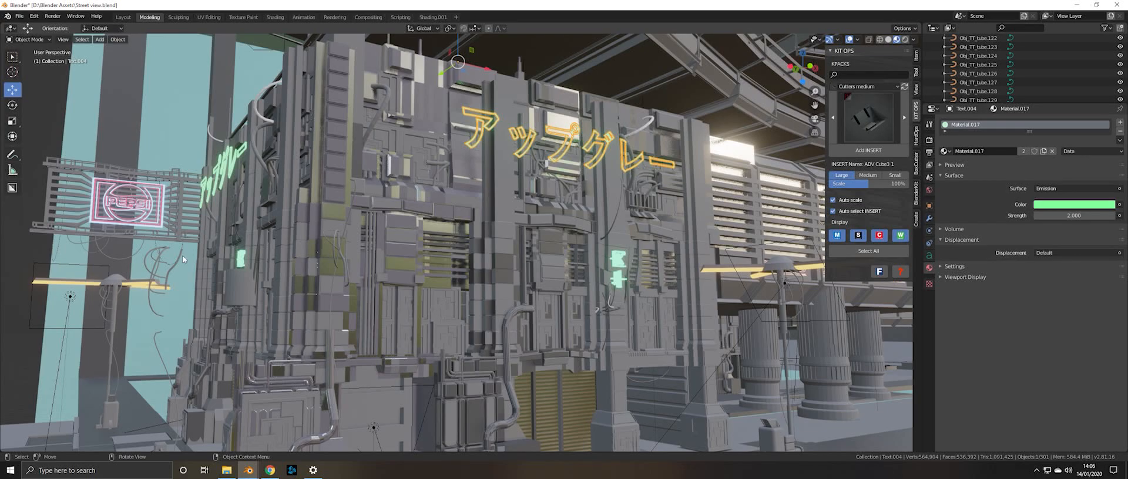
key("KP_Decimal")
middle_click_drag(396, 267, 373, 269)
scroll(399, 280, "down", 6)
middle_click_drag(516, 326, 132, 188, "shift")
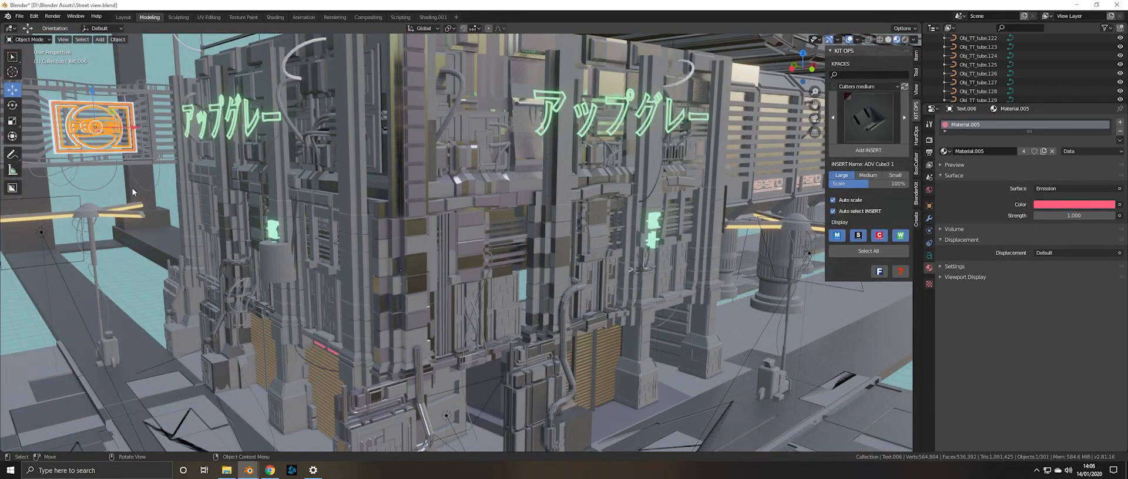
middle_click_drag(284, 218, 284, 191)
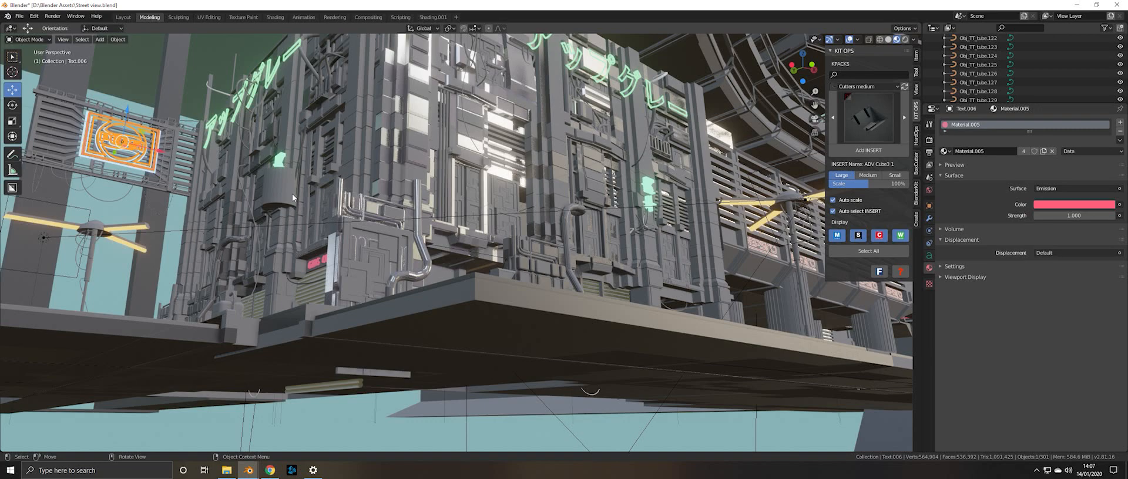
middle_click_drag(291, 192, 489, 285)
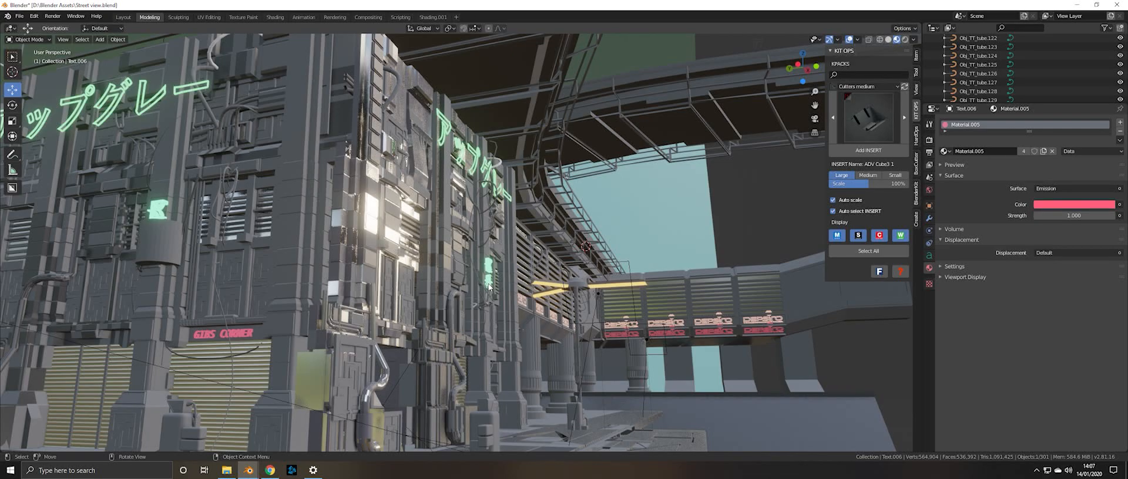
middle_click_drag(240, 242, 461, 246)
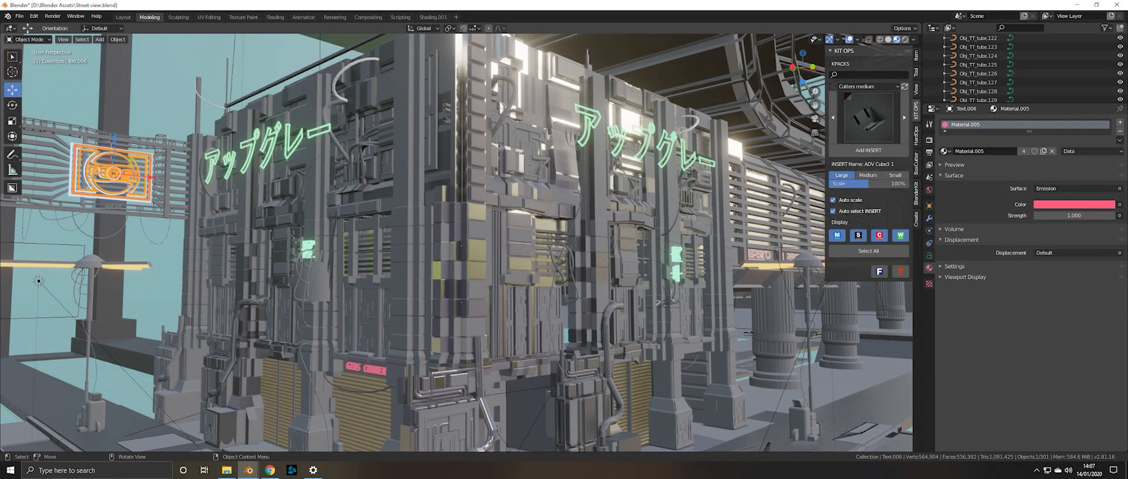
- Select a fluted column beneath the elevated walkway, frame it, and examine it within the surrounding structure
middle_click_drag(823, 337, 749, 297)
left_click(750, 300)
key("KP_Decimal")
scroll(426, 270, "down", 6)
middle_click_drag(425, 270, 297, 210)
- Examine the whole scene's layout from afar and close up, comparing the detailed building with the overhead roads, walkway and plain towers
scroll(434, 280, "up", 7)
scroll(434, 281, "down", 1)
scroll(464, 238, "down", 4)
scroll(464, 273, "down", 5)
middle_click_drag(311, 156, 446, 240)
scroll(493, 186, "down", 3)
middle_click_drag(480, 186, 486, 163)
scroll(486, 163, "down", 5)
scroll(487, 165, "up", 12)
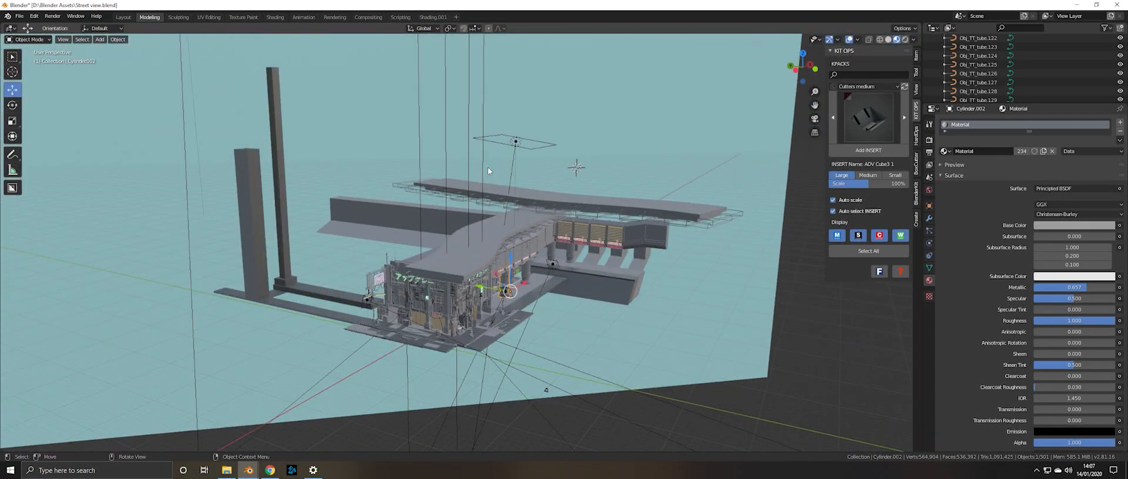
scroll(467, 167, "down", 10)
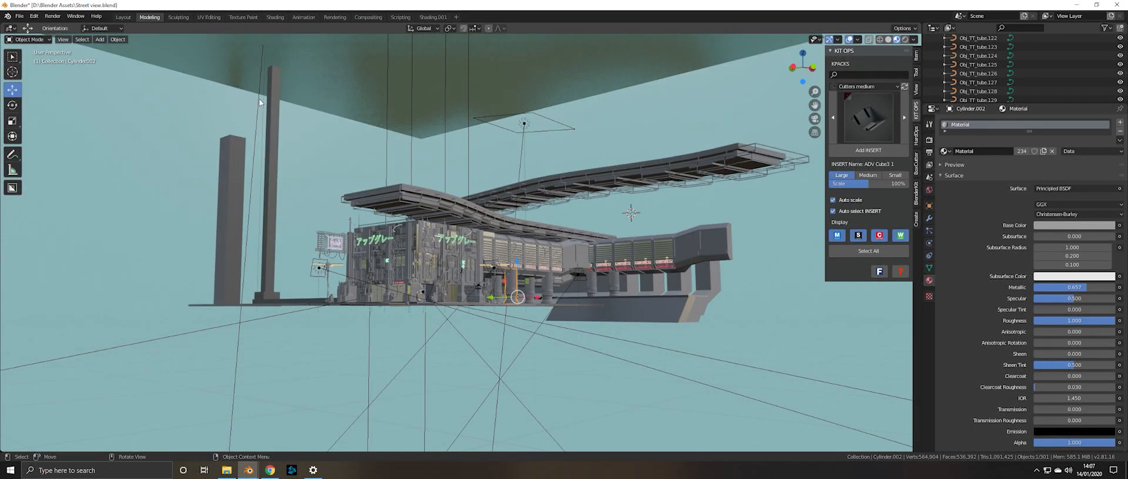
scroll(259, 99, "down", 4)
scroll(259, 100, "up", 10)
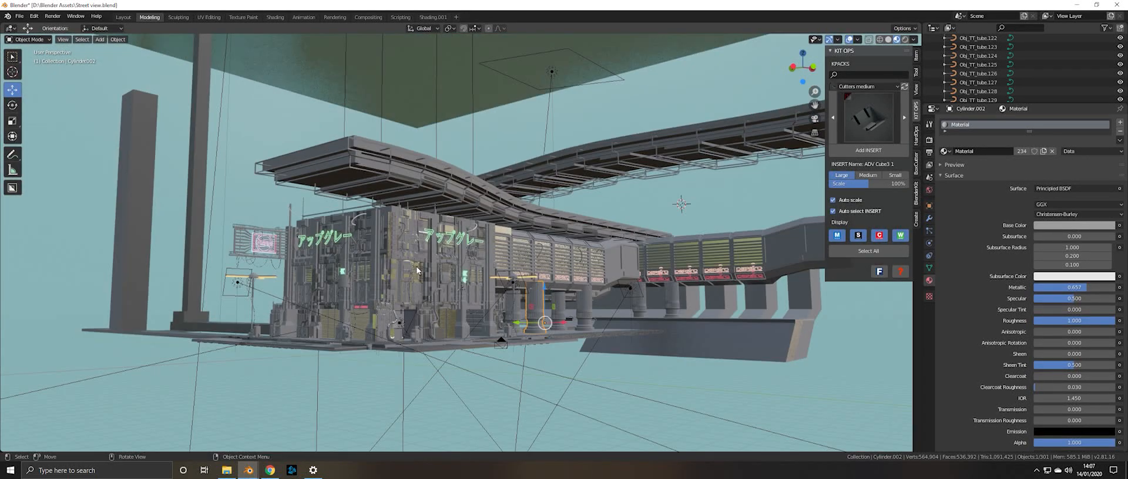
scroll(318, 286, "down", 6)
scroll(331, 255, "up", 8)
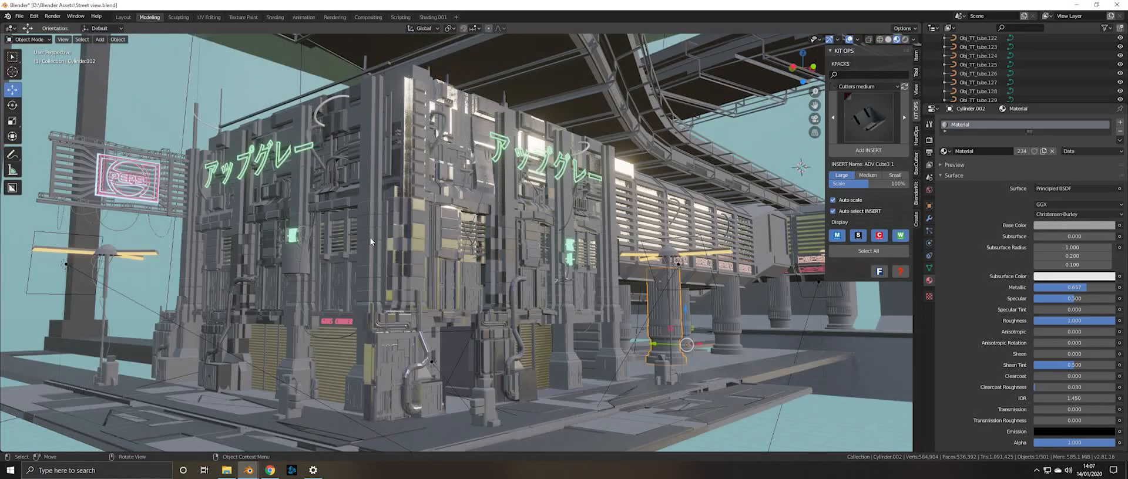
scroll(370, 241, "down", 6)
scroll(342, 259, "up", 7)
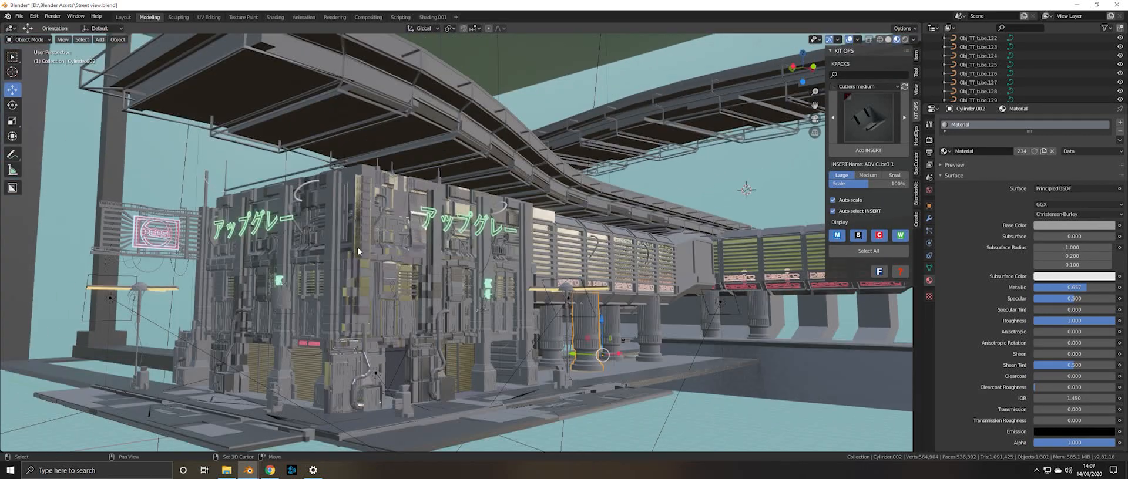
scroll(391, 219, "down", 5)
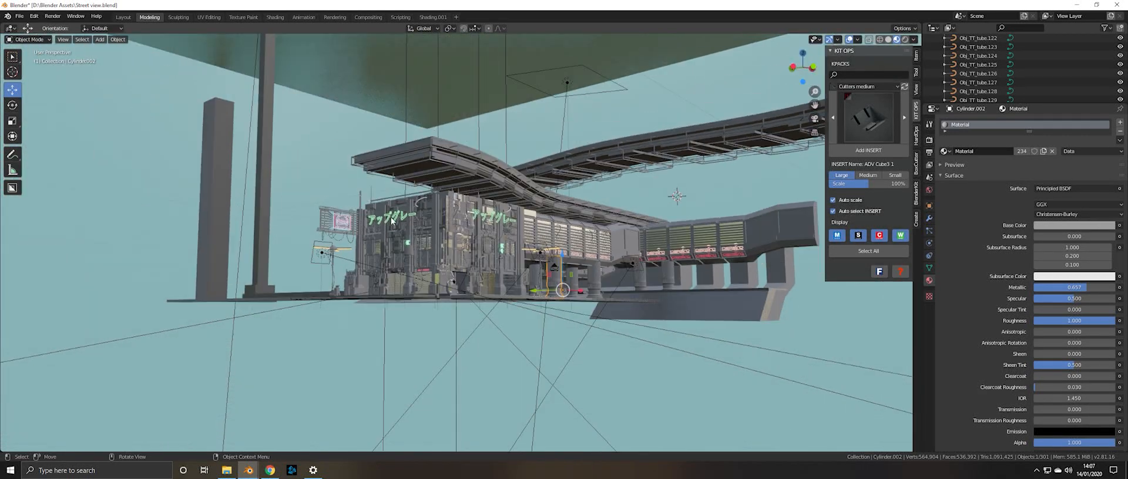
scroll(440, 202, "down", 2)
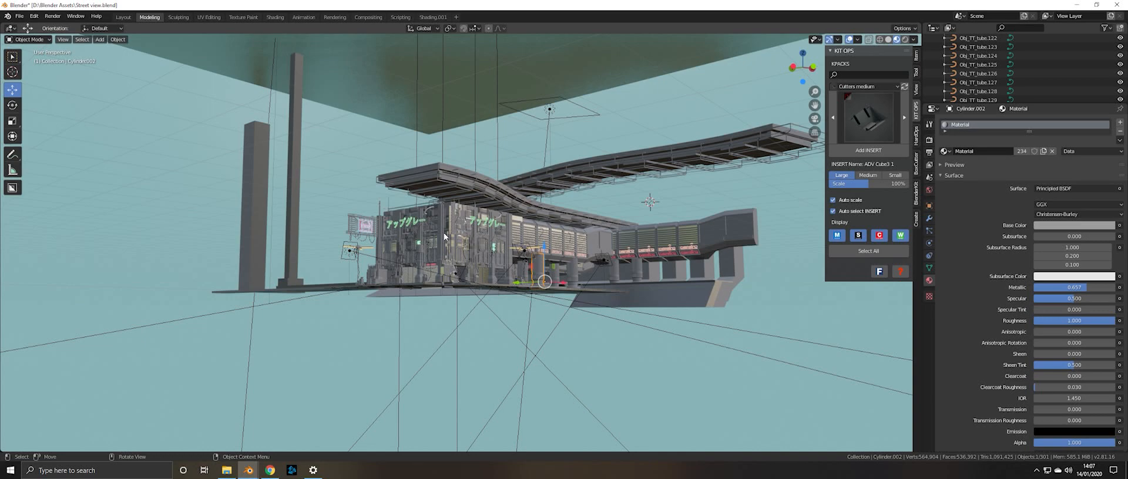
- Select the corner facade section and compare its detailed surface and materials with the rest of the street
left_click(444, 233)
scroll(505, 280, "up", 4)
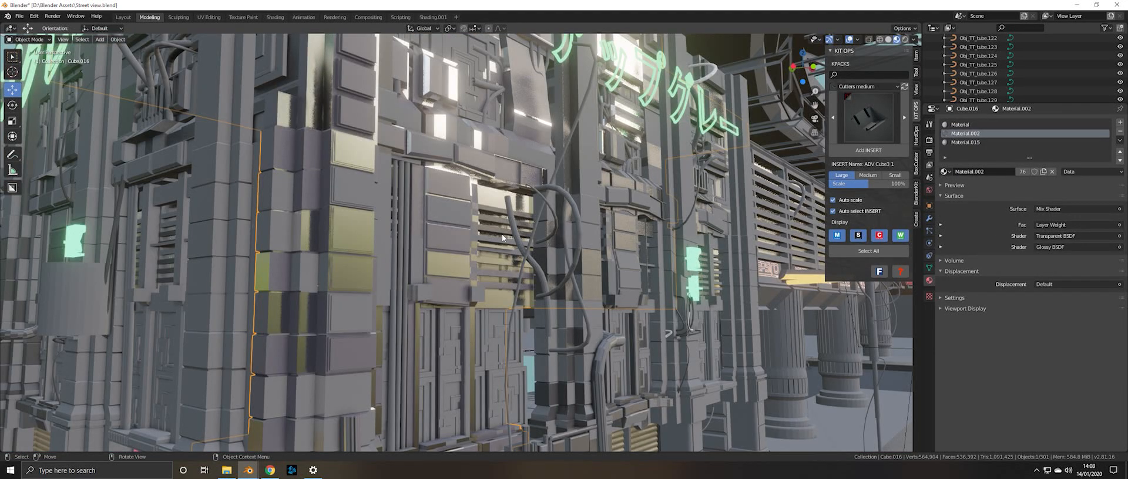
scroll(502, 234, "down", 10)
mouse_move(458, 179)
middle_mouse_down()
mouse_move(429, 181)
mouse_move(451, 174)
mouse_move(455, 188)
middle_mouse_up()
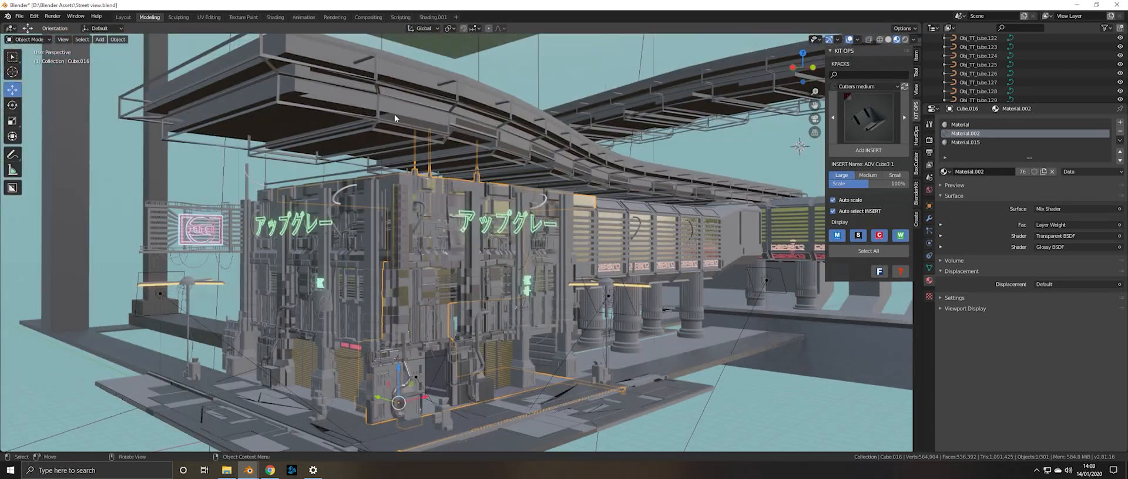
- Open the overhead road's mesh for editing, select one of its front side faces, and frame that face for inspection
left_click(371, 110)
key("Tab")
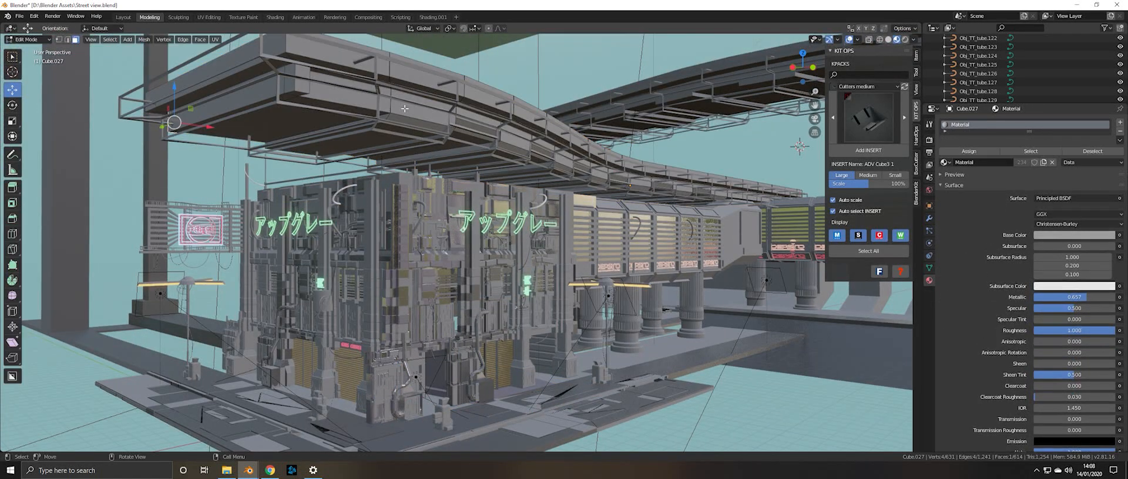
left_click(388, 105)
key("KP_Decimal")
middle_click_drag(402, 123, 593, 225)
scroll(592, 226, "down", 3)
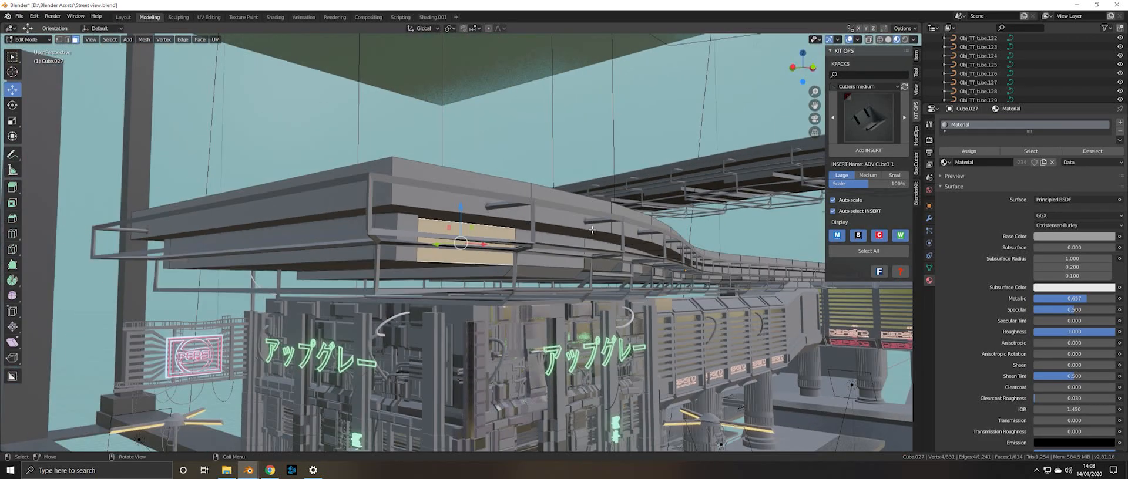
left_click_drag(297, 241, 278, 236, "alt")
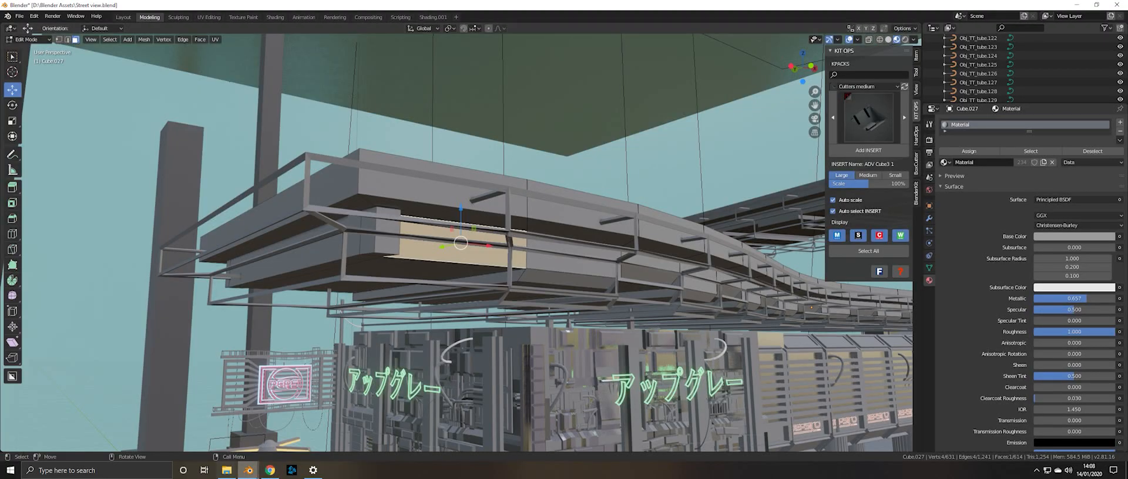
- Switch to Chrome and open the "Ballast powered descent vehicles" pin from the Pinterest architecture board
mouse_move(270, 470)
left_click(277, 439)
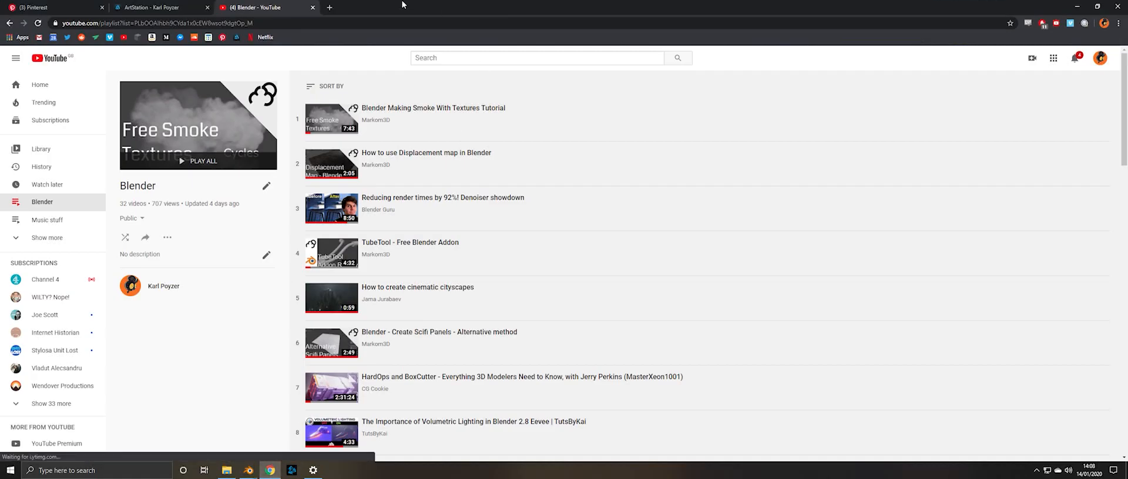
left_click(53, 7)
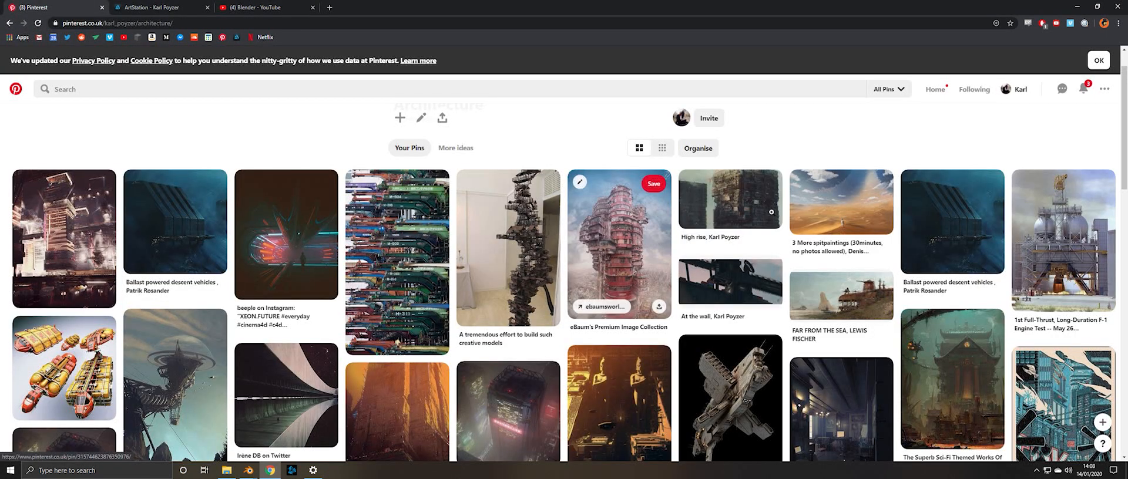
scroll(353, 247, "down", 1)
left_click(160, 169)
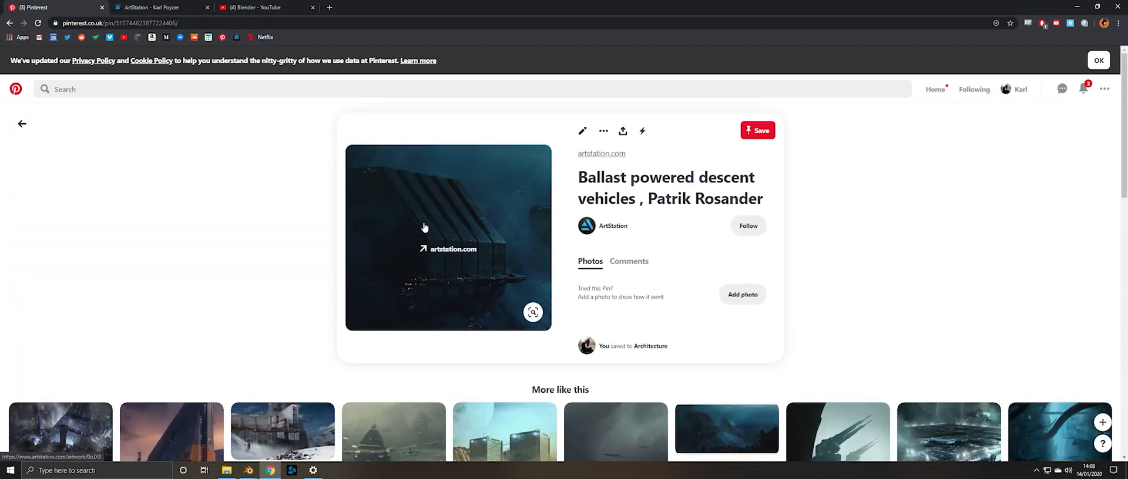
- Browse the similar sci-fi artworks suggested for the pin and return to its main image
scroll(428, 230, "down", 4)
scroll(364, 204, "down", 1)
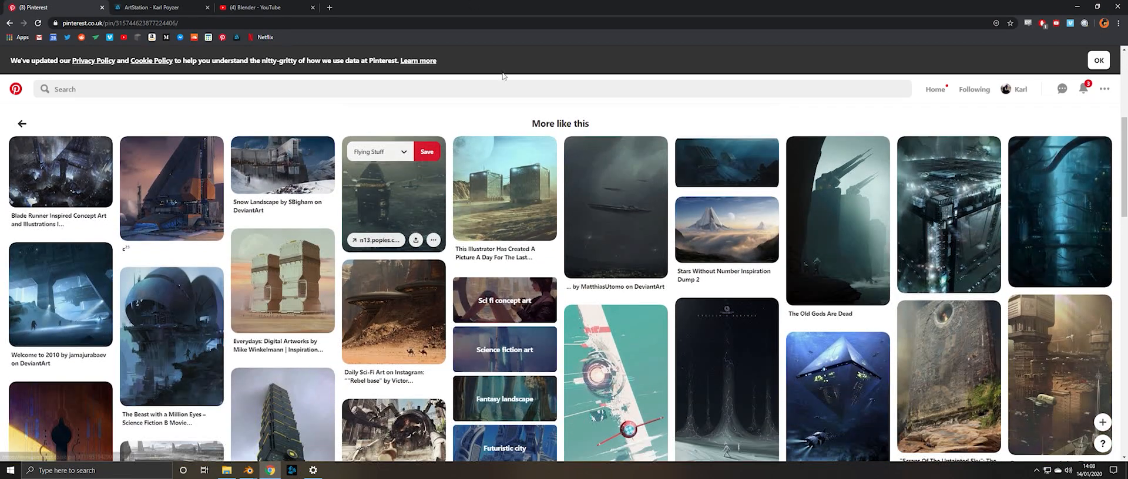
scroll(843, 235, "down", 3)
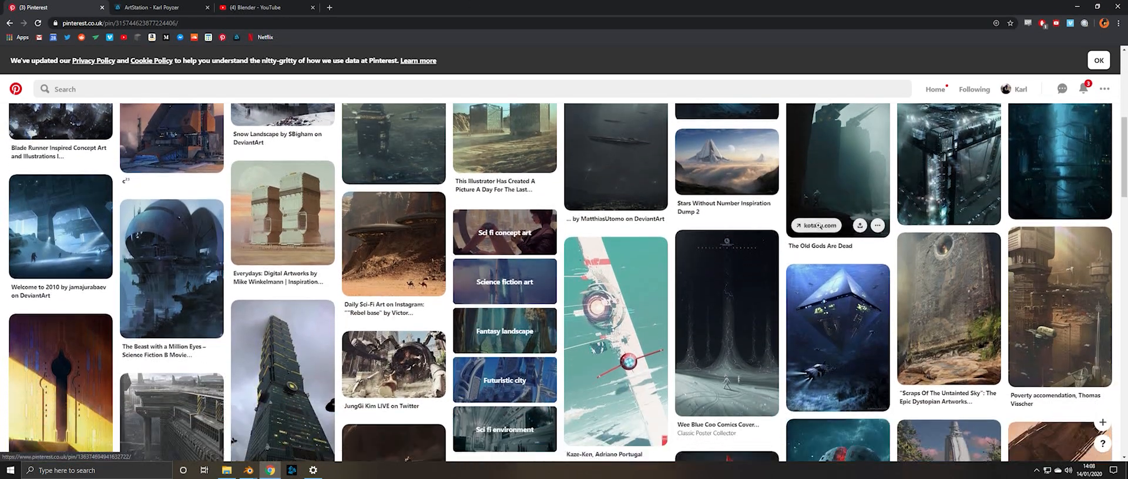
scroll(304, 237, "up", 8)
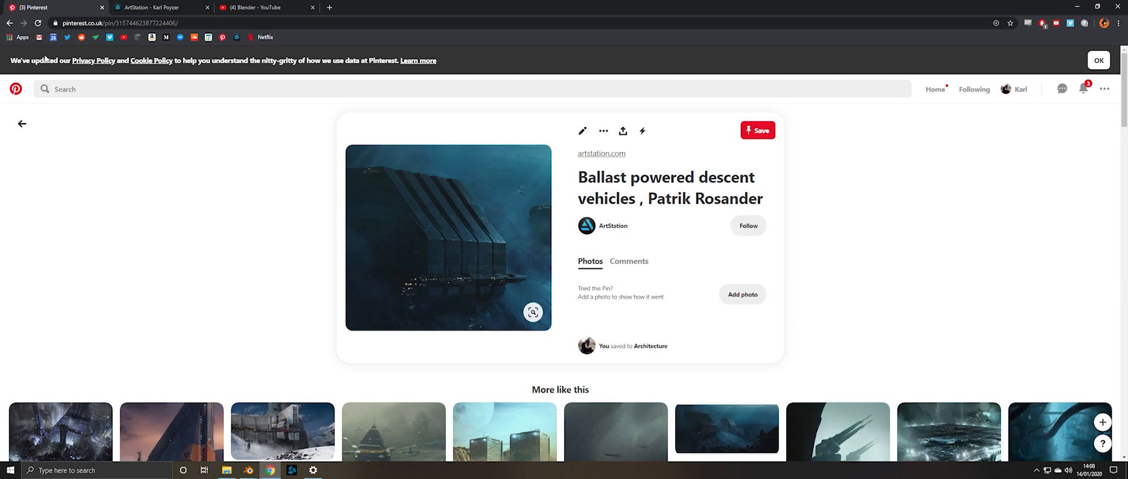
- Switch back to the Blender street scene, examine the overhead roads' overall form and scale, and leave mesh editing
mouse_move(247, 470)
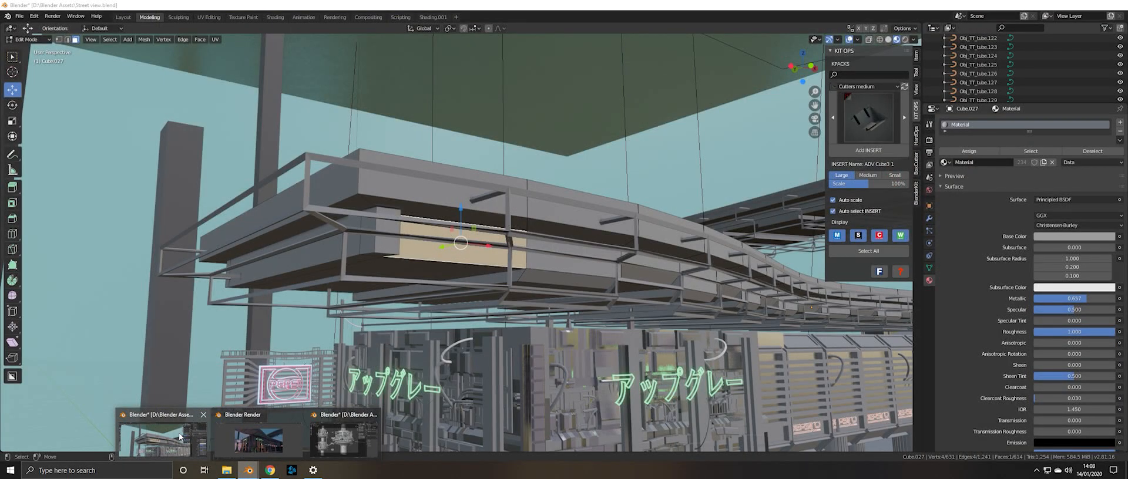
left_click(178, 438)
middle_click_drag(461, 103, 458, 176)
scroll(463, 124, "down", 5)
middle_click_drag(458, 176, 491, 194, "shift")
scroll(350, 142, "up", 4)
middle_click_drag(490, 300, 452, 235)
mouse_move(294, 197)
middle_mouse_down("shift")
mouse_move(447, 235)
mouse_move(412, 232)
mouse_move(467, 288)
mouse_move(406, 265)
mouse_move(346, 149)
mouse_move(397, 226)
mouse_move(379, 229)
middle_mouse_up("shift")
scroll(412, 232, "down", 3)
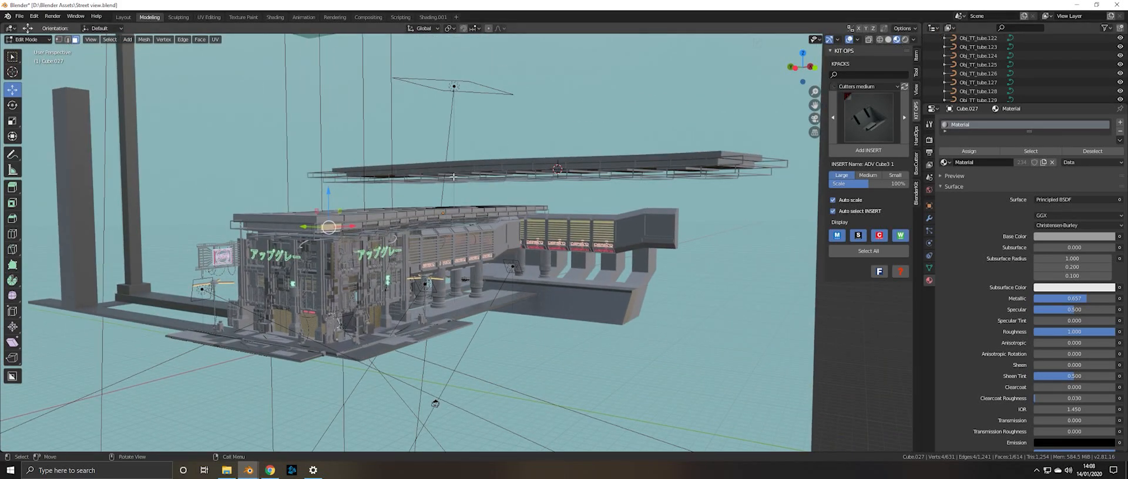
scroll(293, 177, "down", 3)
scroll(271, 170, "up", 6)
middle_click_drag(238, 167, 500, 77, "shift")
middle_click_drag(523, 223, 512, 253, "shift")
key("Tab")
- Review the building and walkway at street level, and preview the scene in rendered shading through the camera
mouse_move(610, 285)
middle_mouse_down()
mouse_move(602, 288)
mouse_move(611, 284)
middle_mouse_up()
middle_click_drag(320, 212, 576, 233, "shift")
scroll(462, 219, "down", 2)
scroll(576, 233, "up", 3)
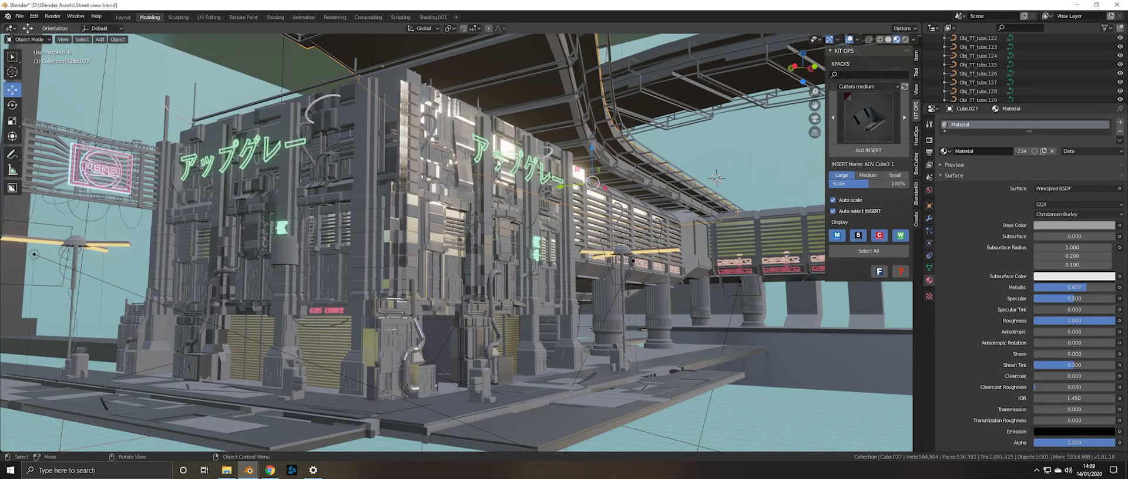
scroll(455, 157, "down", 2)
scroll(455, 157, "up", 3)
scroll(454, 157, "down", 1)
middle_click_drag(517, 261, 686, 280)
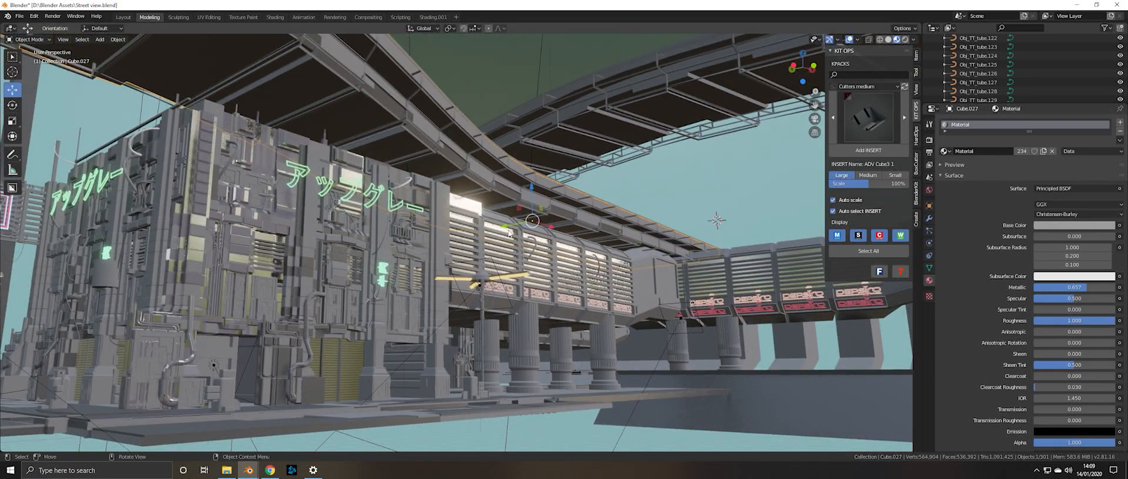
left_click(904, 39)
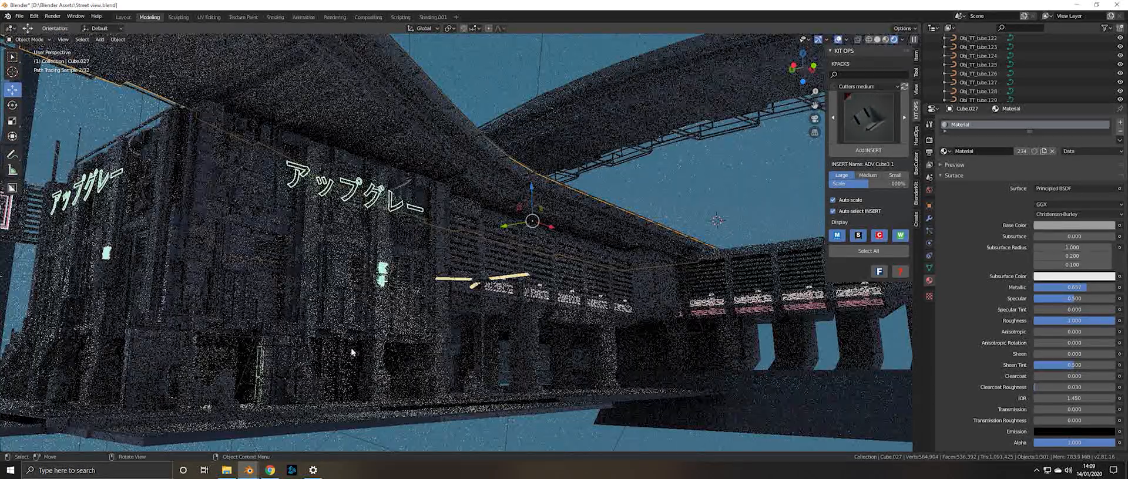
key("KP_0")
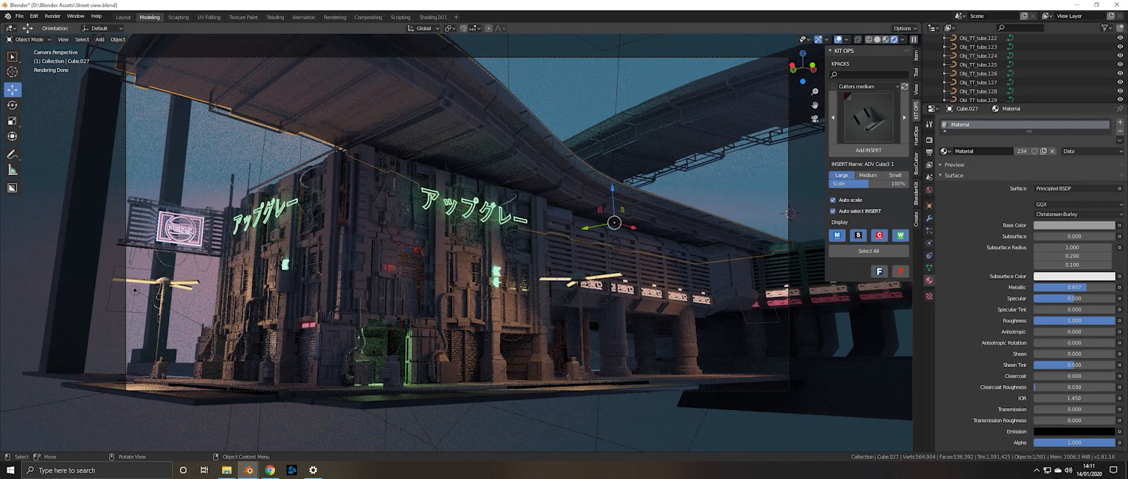
- Select in turn the area lights beside the two street lamps and beneath the far walkway, and examine their settings and aim
left_click(132, 293)
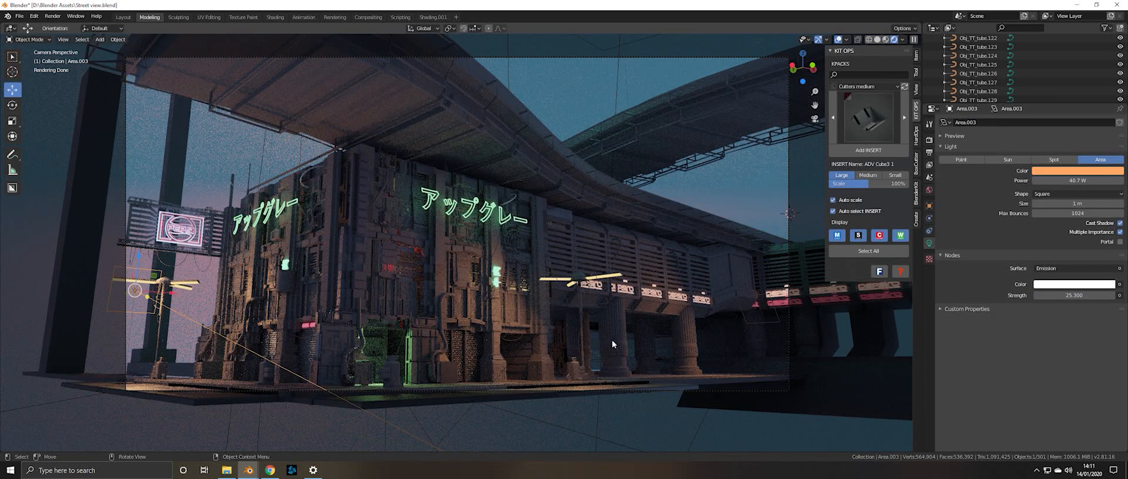
left_click(562, 297)
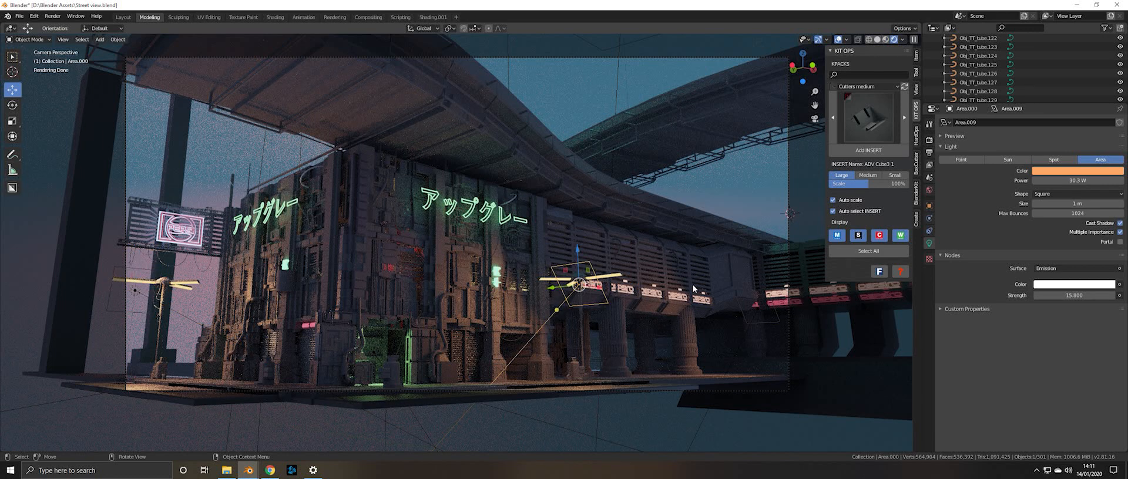
left_click(738, 317)
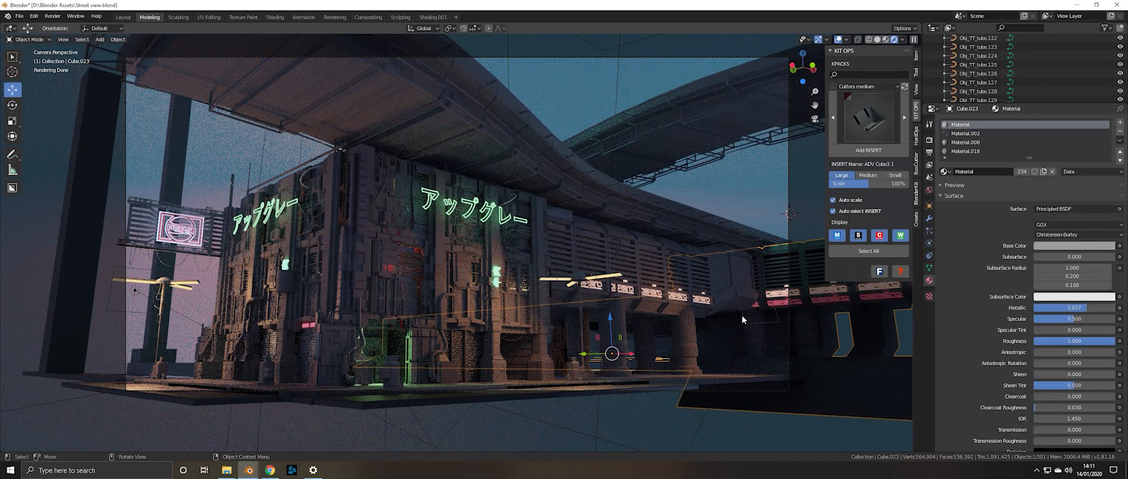
left_click(742, 316)
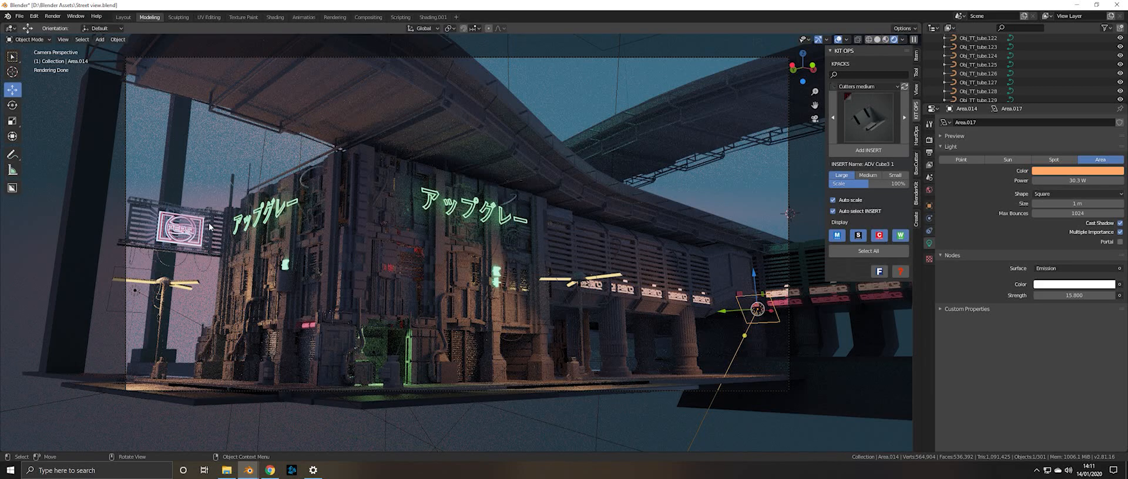
middle_click_drag(266, 193, 260, 177)
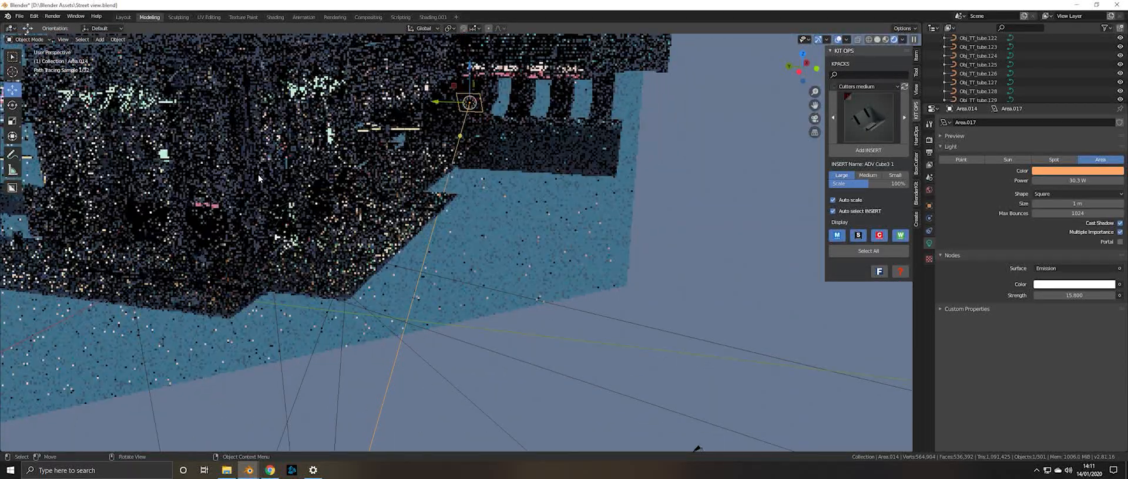
- Examine the whole street scene from a distance, including the large plane and the oversized area light suspended above it
scroll(259, 174, "down", 8)
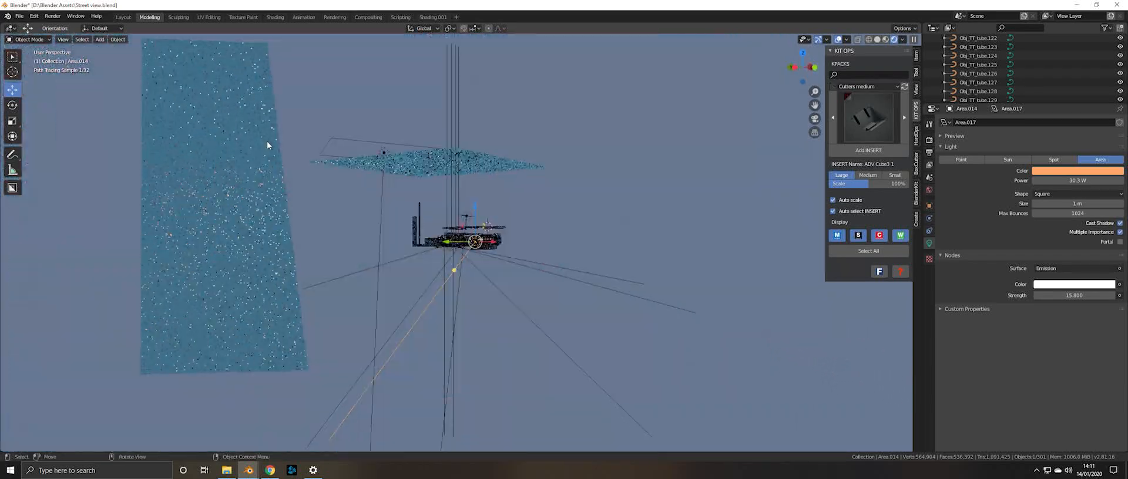
scroll(268, 144, "up", 3)
mouse_move(275, 147)
middle_mouse_down()
mouse_move(256, 141)
mouse_move(270, 143)
middle_mouse_up()
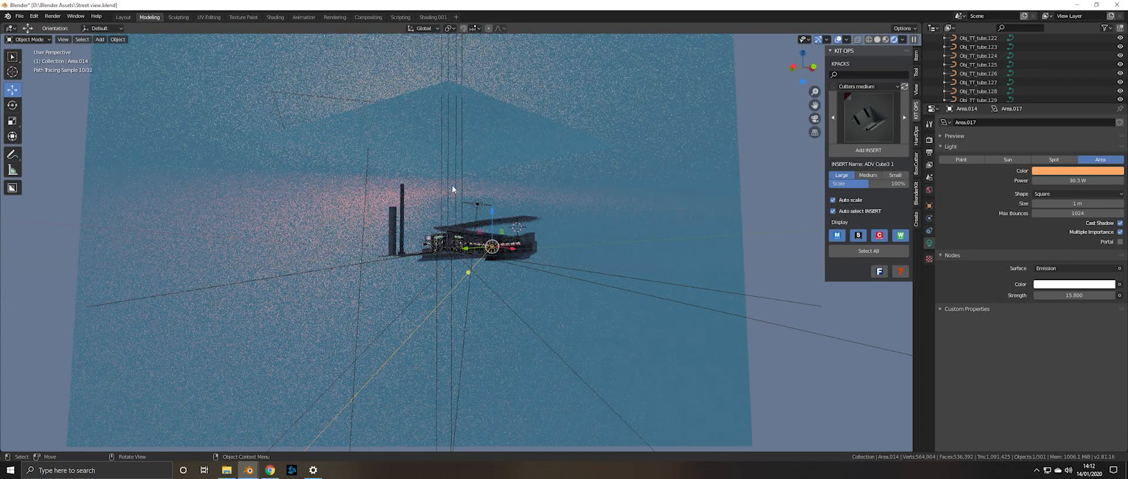
scroll(415, 203, "up", 2)
scroll(414, 205, "down", 1)
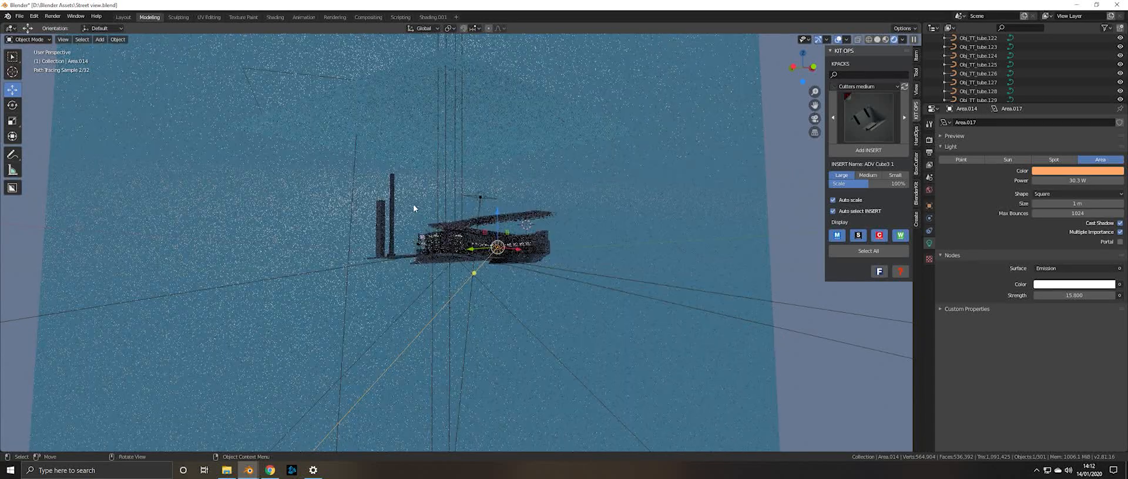
scroll(486, 243, "down", 2)
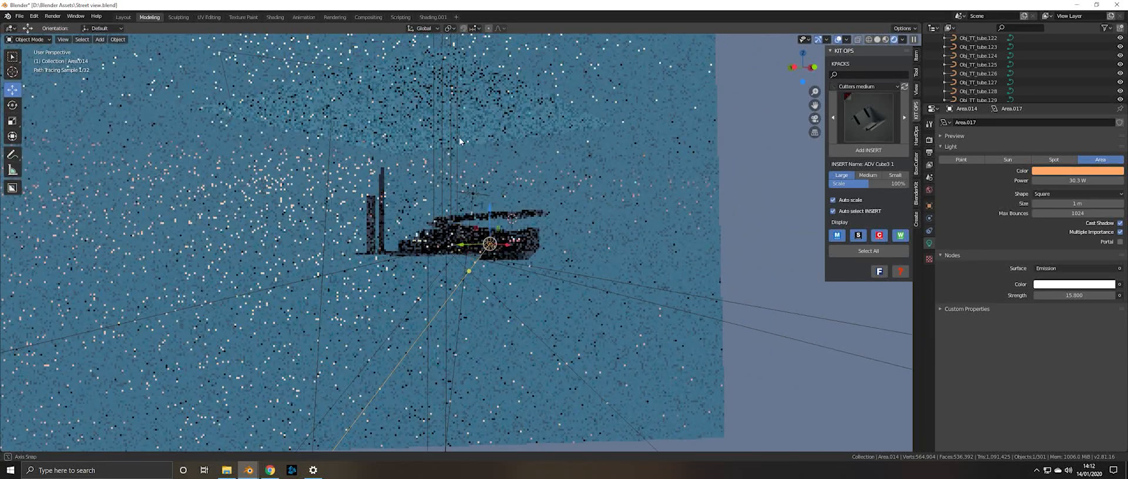
scroll(418, 132, "up", 8)
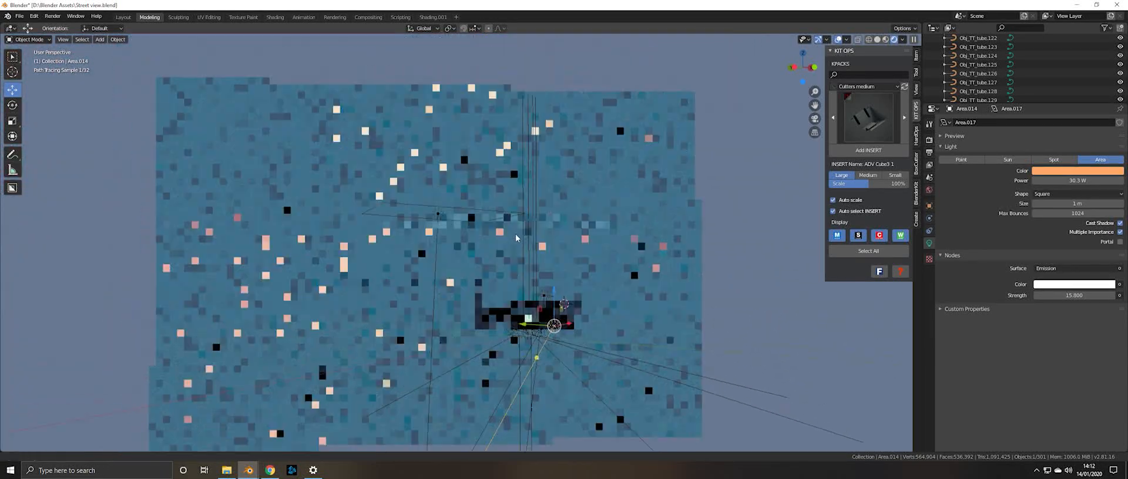
middle_click_drag(541, 281, 536, 282)
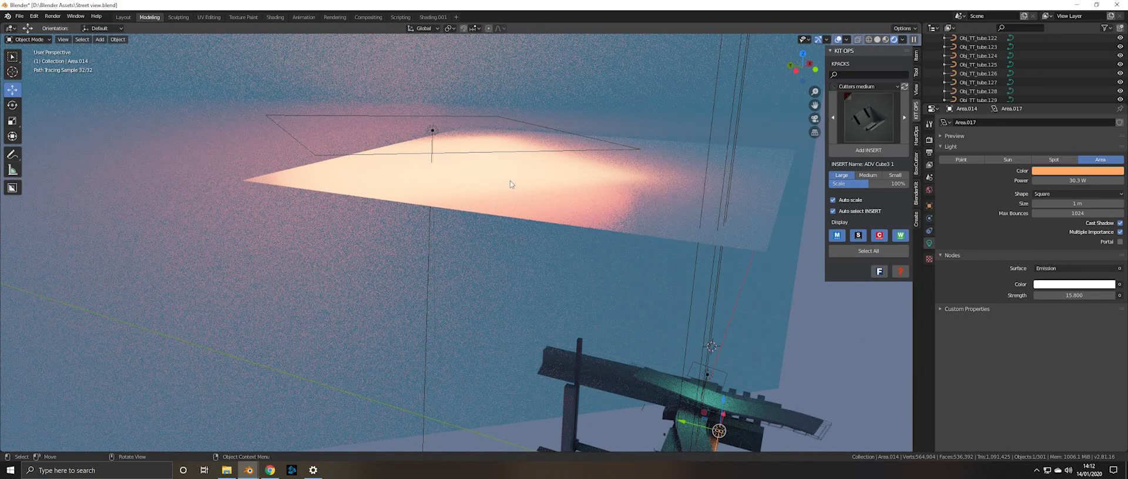
middle_click_drag(502, 190, 517, 198)
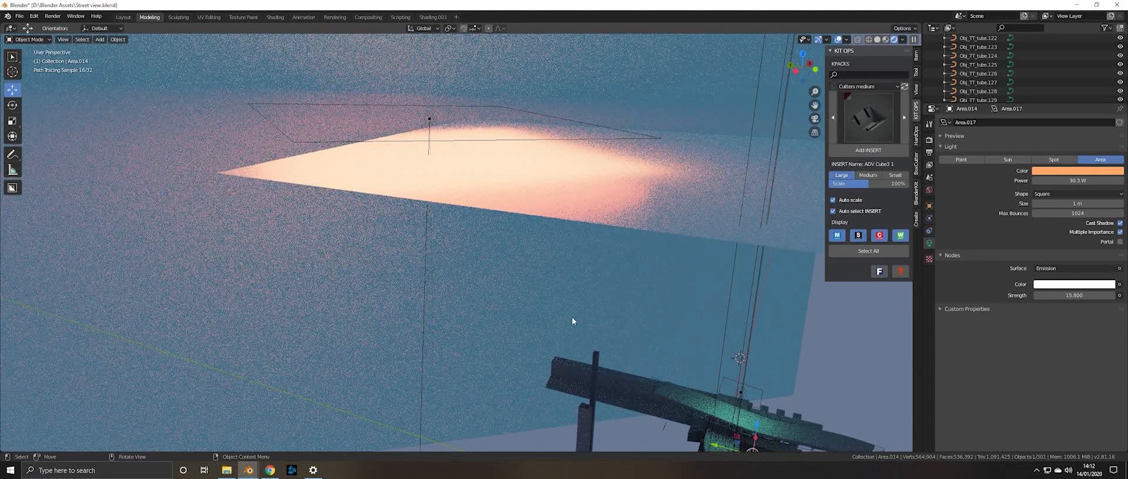
- Try deleting the large plane beneath the overhead area light while viewing the scene through the camera
left_click(586, 207)
scroll(489, 143, "down", 2)
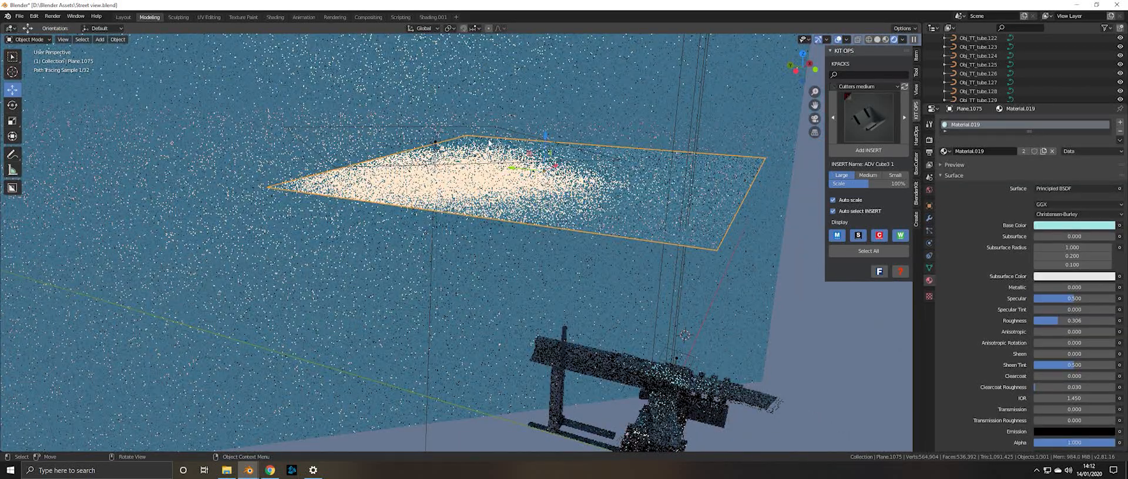
key("KP_0")
key("x")
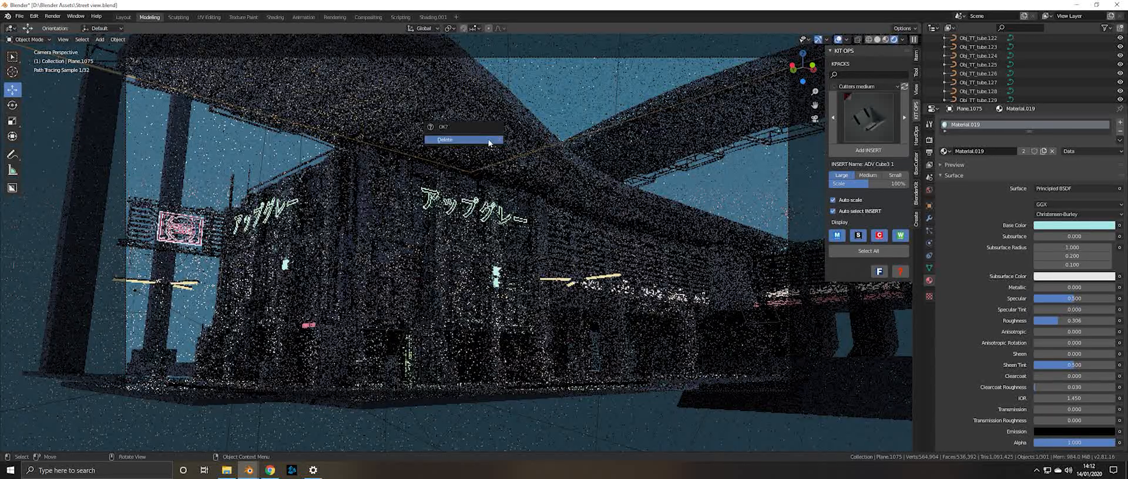
left_click(496, 140)
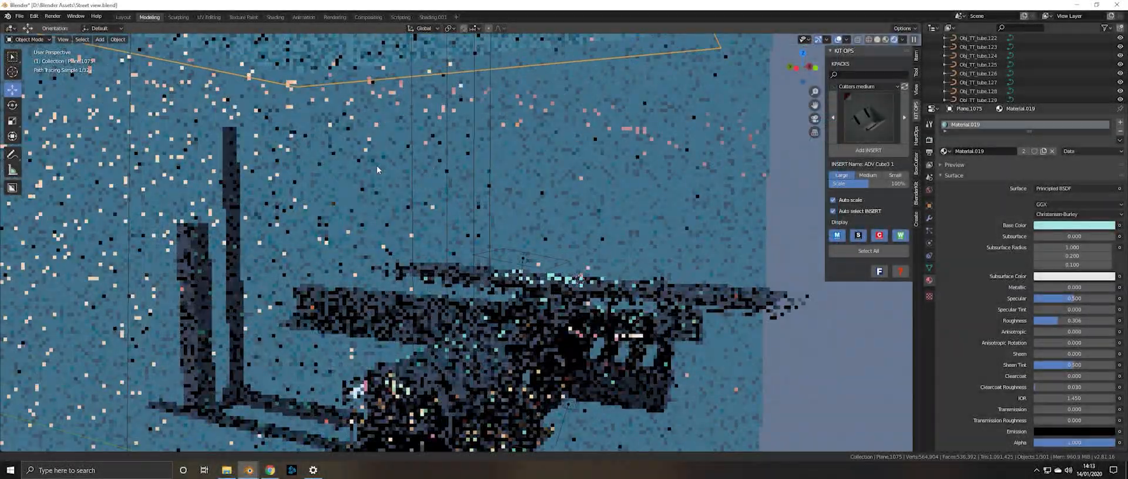
- Examine how the overhead plane and light sit above the street, and inspect the building and walkways from below
middle_click_drag(377, 167, 376, 388, "shift")
middle_click_drag(330, 163, 306, 164)
scroll(346, 189, "down", 5)
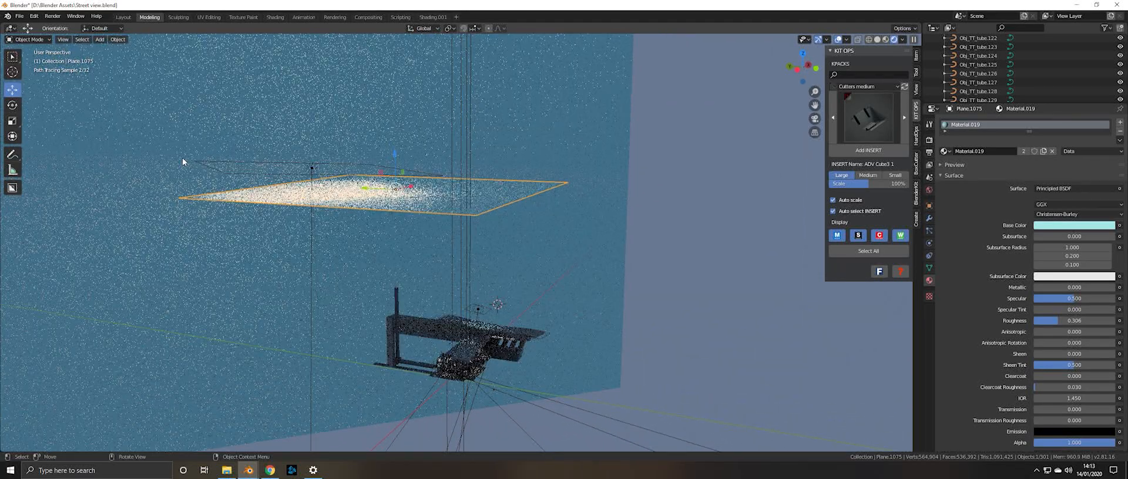
middle_click_drag(495, 255, 384, 405)
scroll(397, 246, "up", 4)
scroll(384, 404, "up", 3)
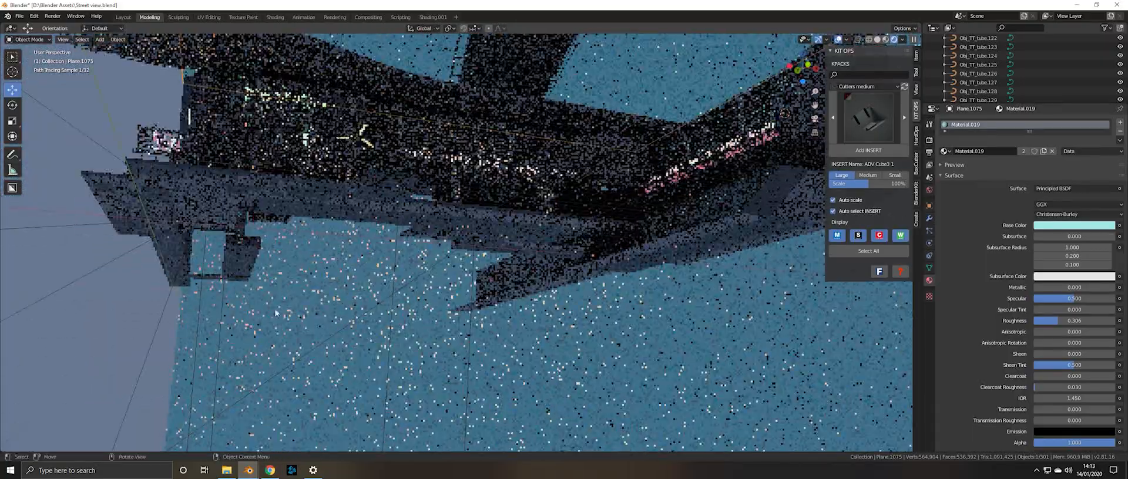
middle_click_drag(252, 291, 320, 335, "shift")
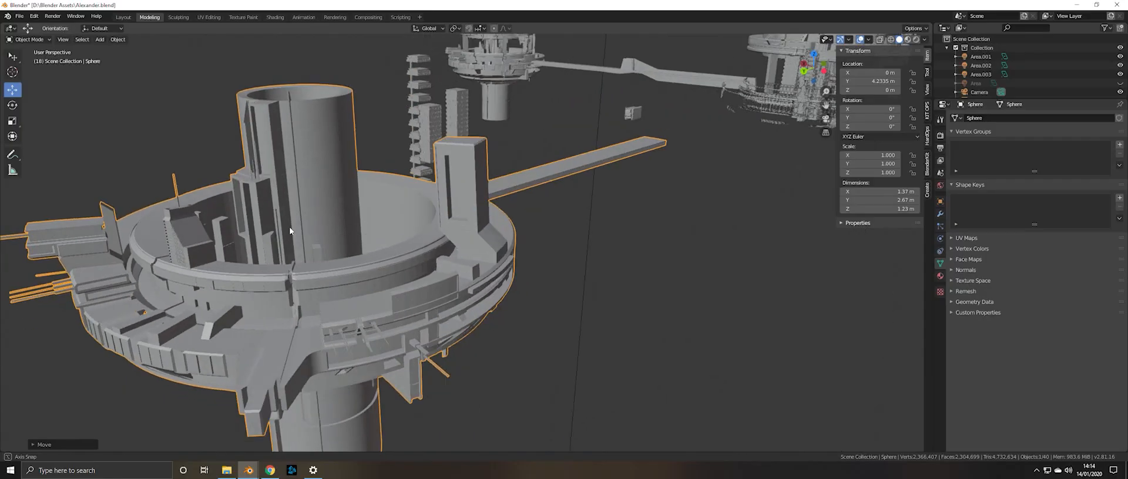
- Inspect the separated ring section of the tower and return its location to 0, 0, 0 m on the main tower
middle_click_drag(289, 227, 262, 191)
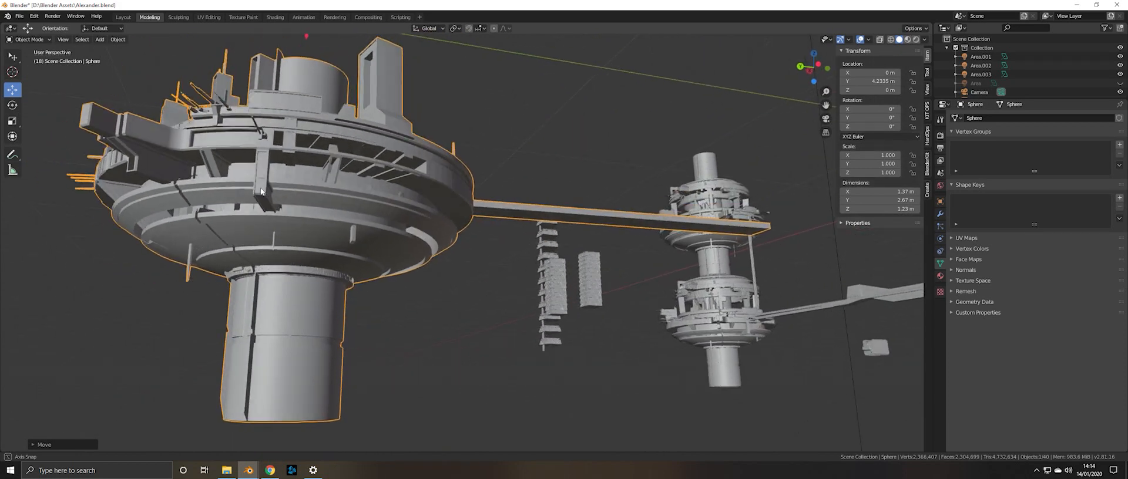
scroll(262, 191, "down", 3)
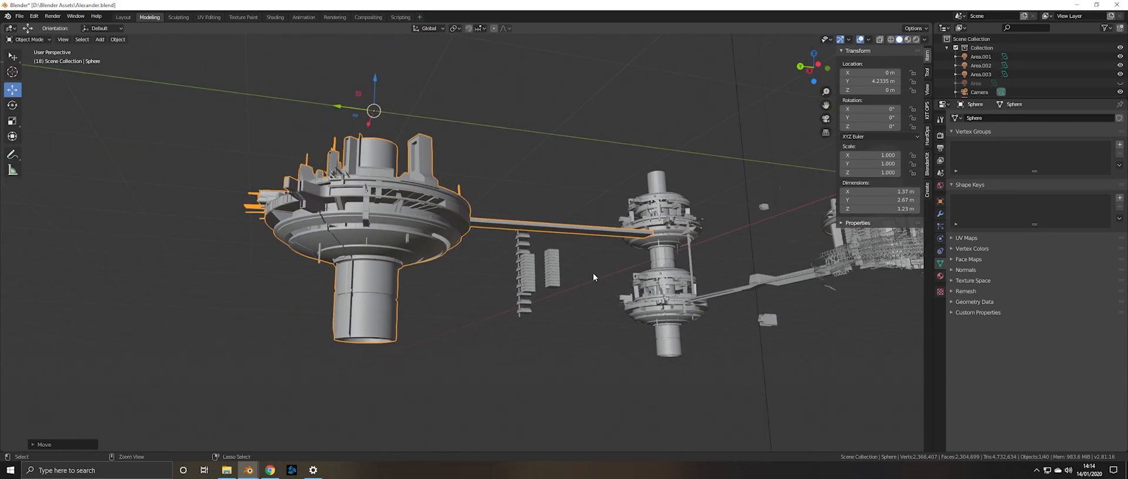
key("alt+g")
middle_click_drag(556, 226, 222, 222)
scroll(221, 223, "up", 5)
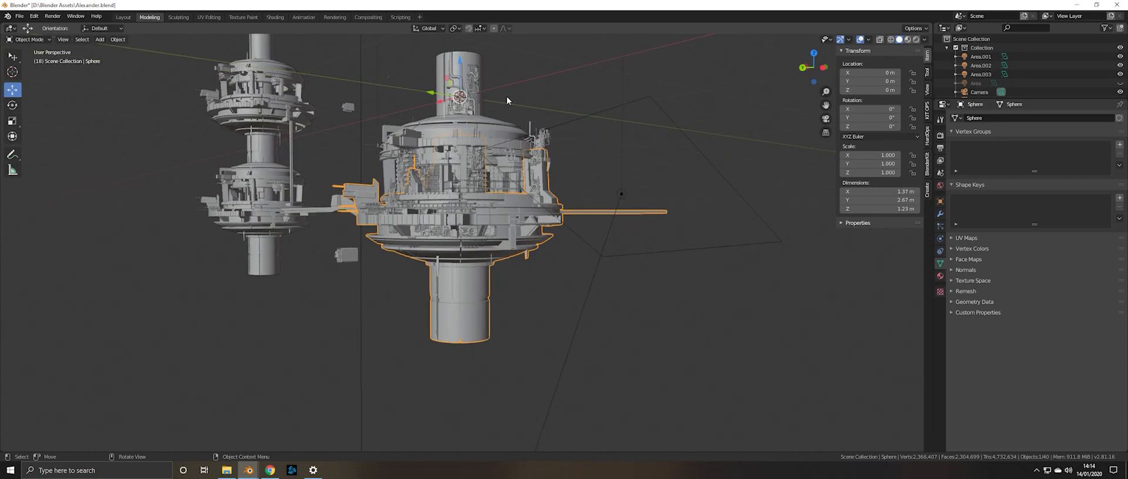
- Select the main tower's inverted upper dome section and examine how it fits over the lower ring
left_click(463, 71)
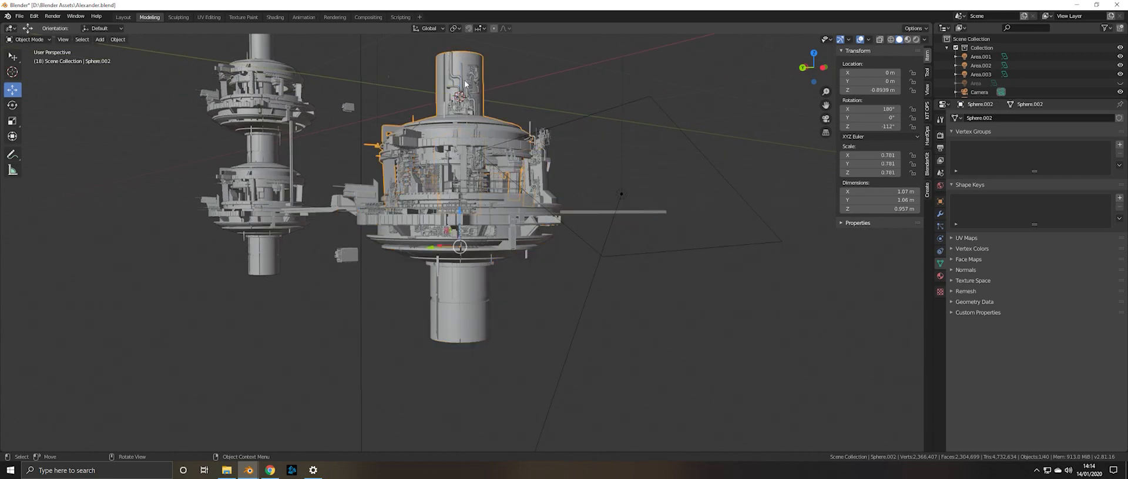
scroll(575, 172, "up", 5)
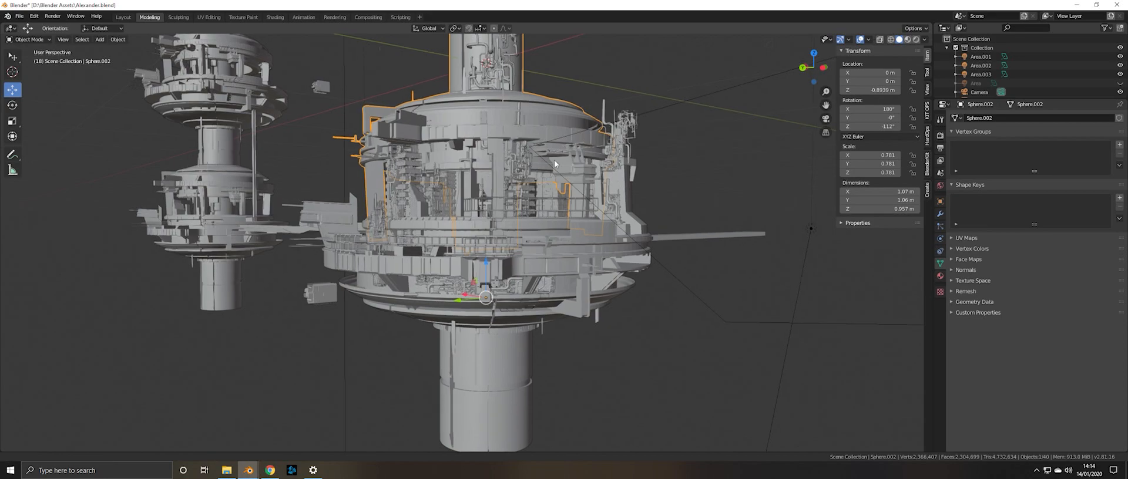
middle_click_drag(256, 132, 415, 199)
key("KP_Decimal")
middle_click_drag(609, 212, 426, 197)
scroll(425, 198, "up", 3)
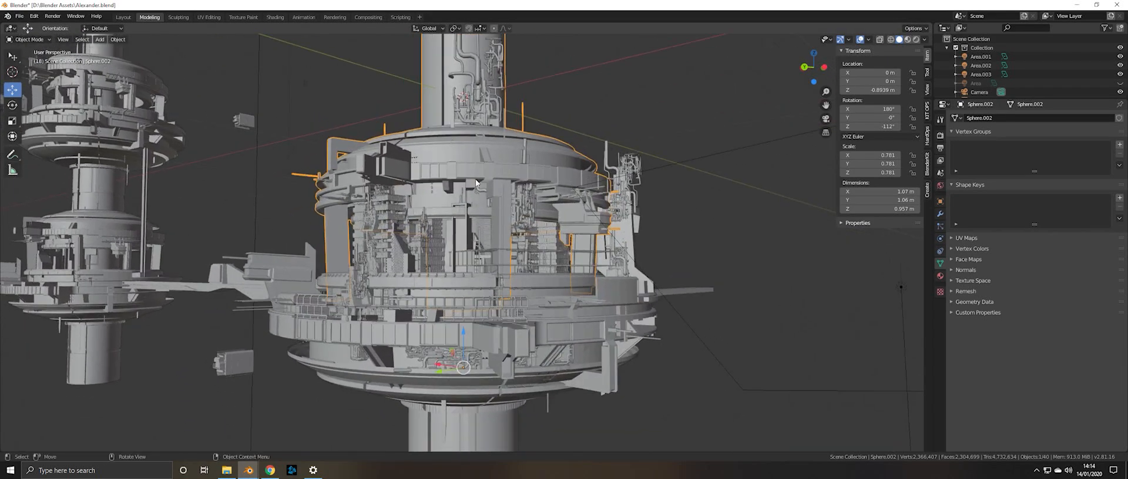
- Select individual pipework and stacked building modules between the main tower's two sections and inspect them up close
left_click(474, 213)
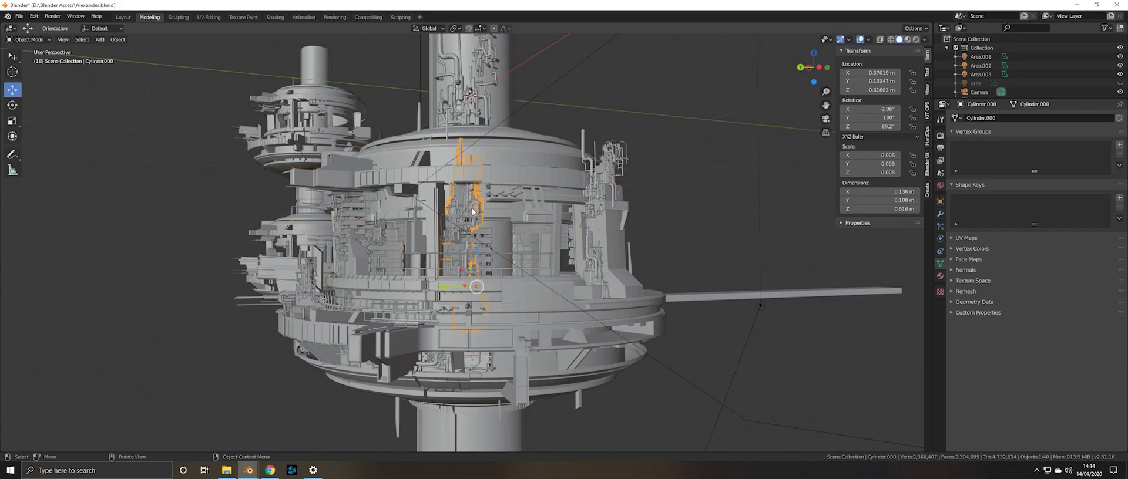
key("KP_Decimal")
scroll(473, 221, "down", 5)
middle_click_drag(474, 221, 506, 218)
left_click(428, 187)
middle_click_drag(429, 189, 326, 227)
scroll(403, 229, "up", 3)
left_click(326, 226)
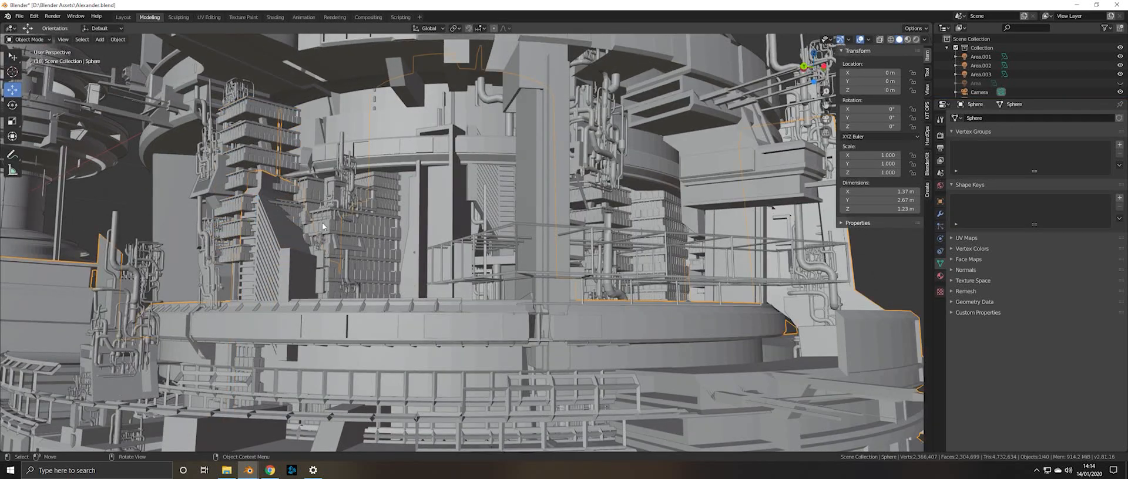
- Select the pipe cluster at the edge of the main tower's ring and compare the detailing with the whole tower
scroll(357, 229, "down", 6)
scroll(398, 216, "up", 4)
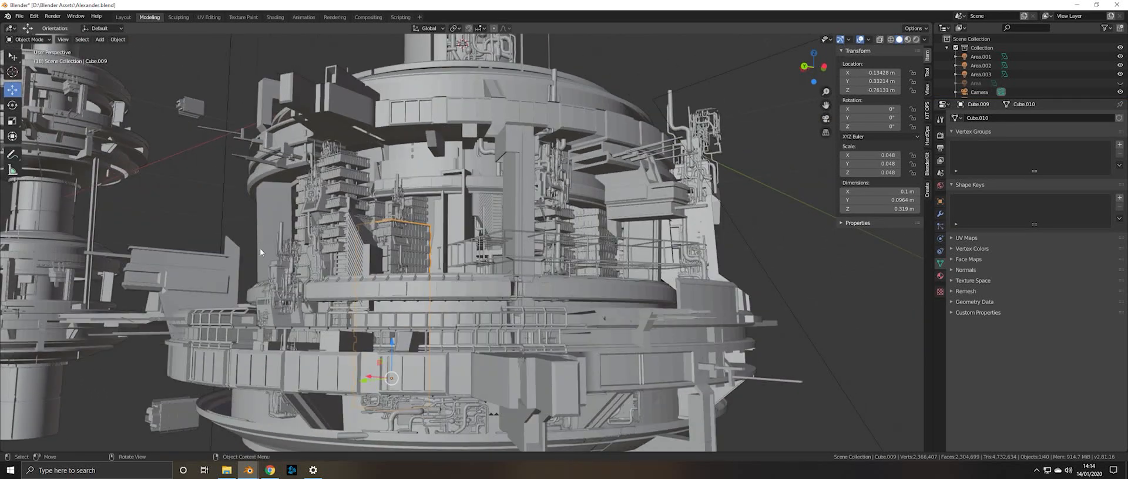
left_click(272, 229)
scroll(692, 196, "up", 3)
middle_click_drag(692, 196, 665, 224)
middle_click_drag(628, 211, 466, 263)
scroll(469, 290, "down", 8)
scroll(432, 292, "down", 7)
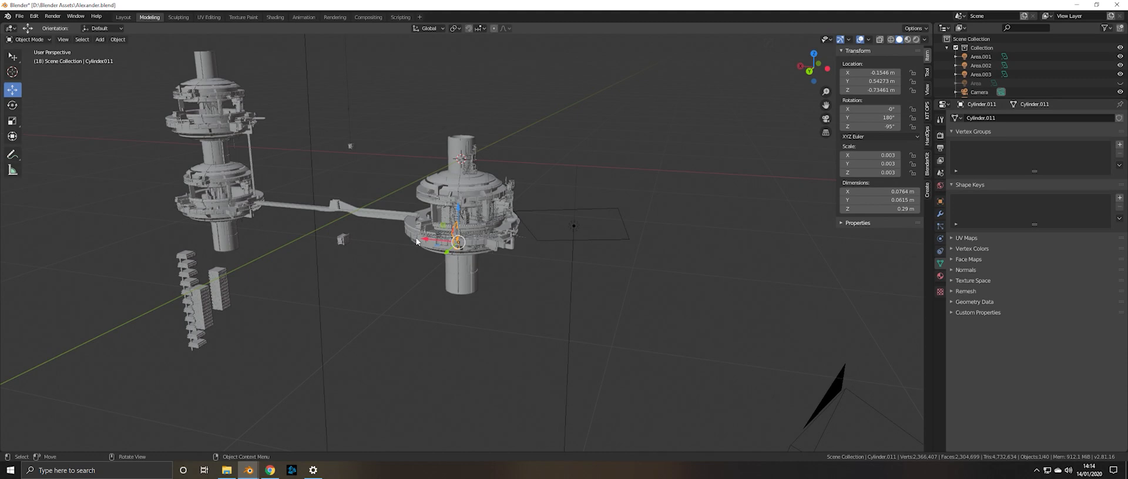
- Select the upper ring section of the distant double tower and examine how the same parts are reused there
left_click(238, 148)
key("KP_Decimal")
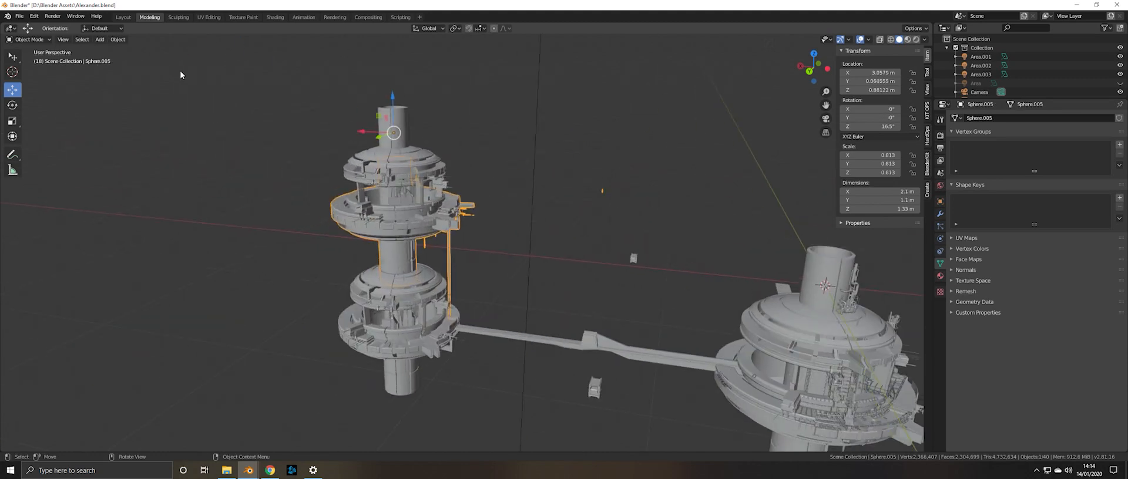
scroll(461, 196, "up", 5)
middle_click_drag(462, 196, 418, 198)
scroll(351, 143, "down", 5)
scroll(418, 193, "up", 5)
scroll(365, 172, "down", 5)
middle_click_drag(368, 238, 401, 200)
scroll(401, 201, "down", 3)
middle_click_drag(403, 301, 399, 271)
- View the scene through the camera, select the small floating vehicles in turn, and open the camera's lens and depth-of-field settings
key("KP_0")
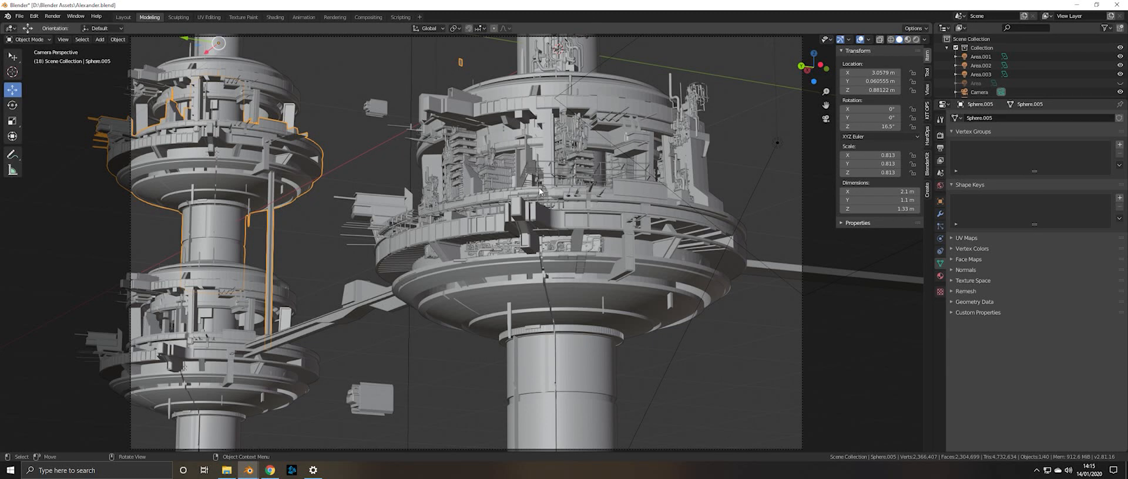
left_click(367, 115)
left_click(385, 397)
left_click(382, 110)
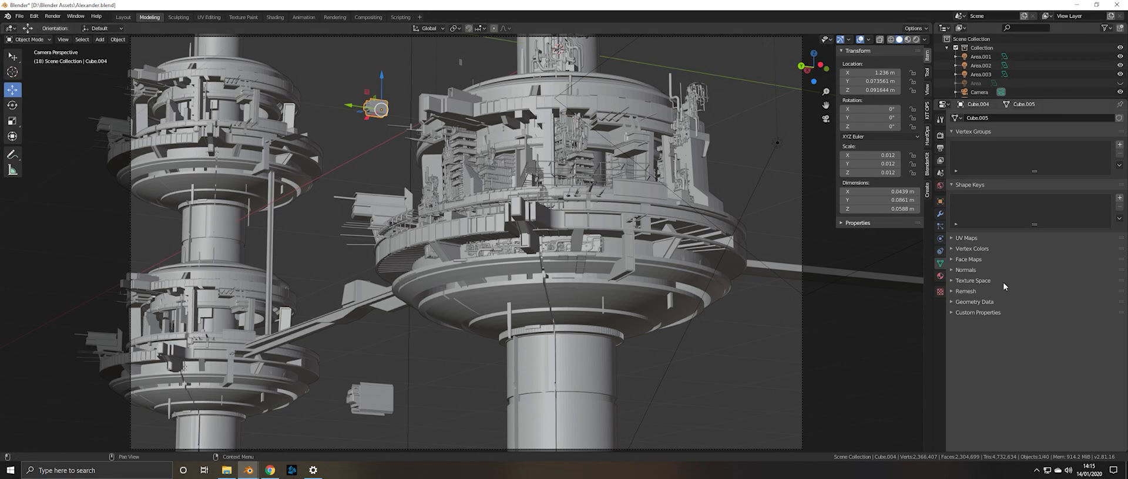
left_click(990, 91)
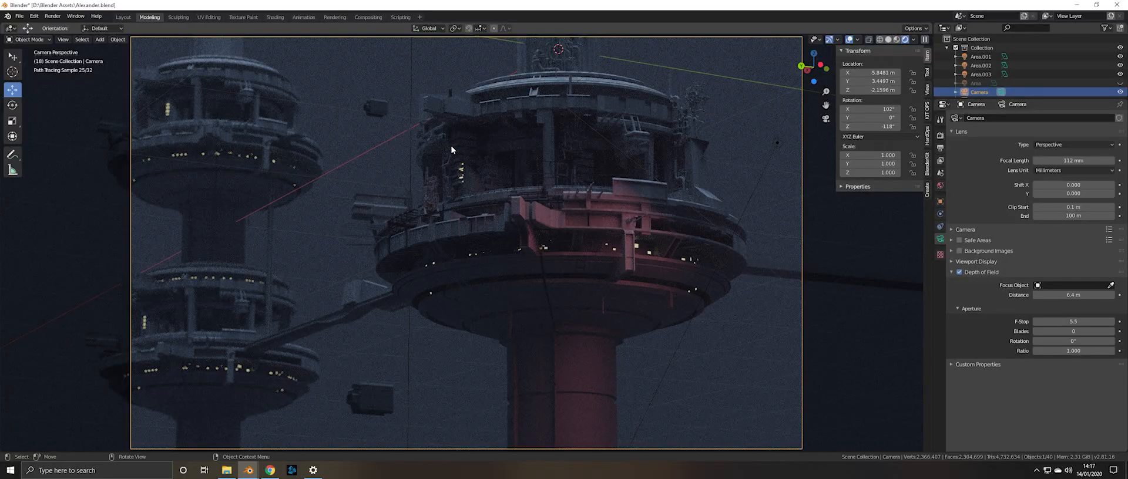
- Switch from rendered to solid shading, then select the pink area light beside the main tower and examine its placement
scroll(464, 135, "down", 2)
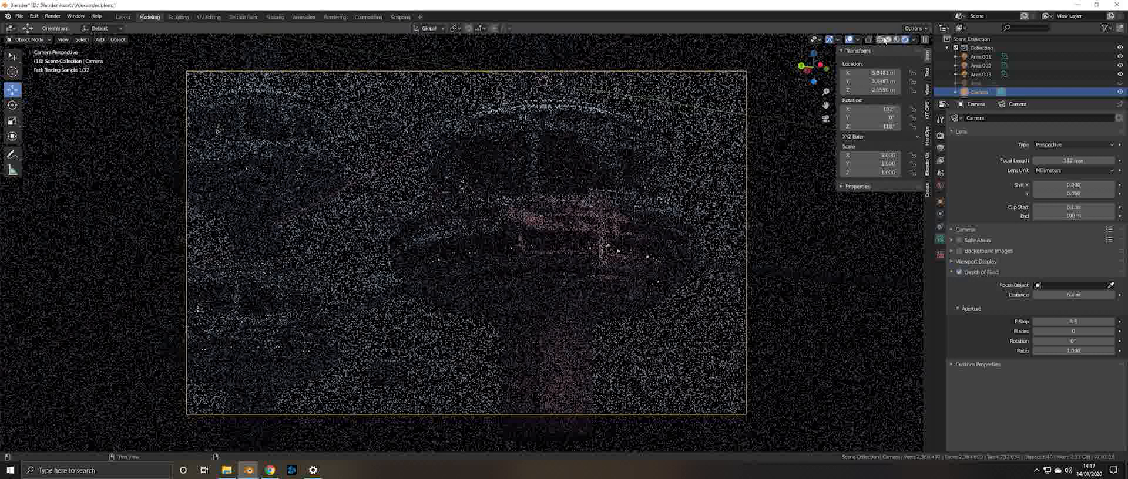
left_click(887, 40)
left_click(898, 40)
mouse_move(708, 152)
middle_mouse_down()
mouse_move(616, 148)
mouse_move(572, 204)
mouse_move(647, 212)
mouse_move(646, 363)
middle_mouse_up()
scroll(670, 152, "down", 6)
scroll(611, 150, "up", 4)
left_click(644, 376)
key("KP_Decimal")
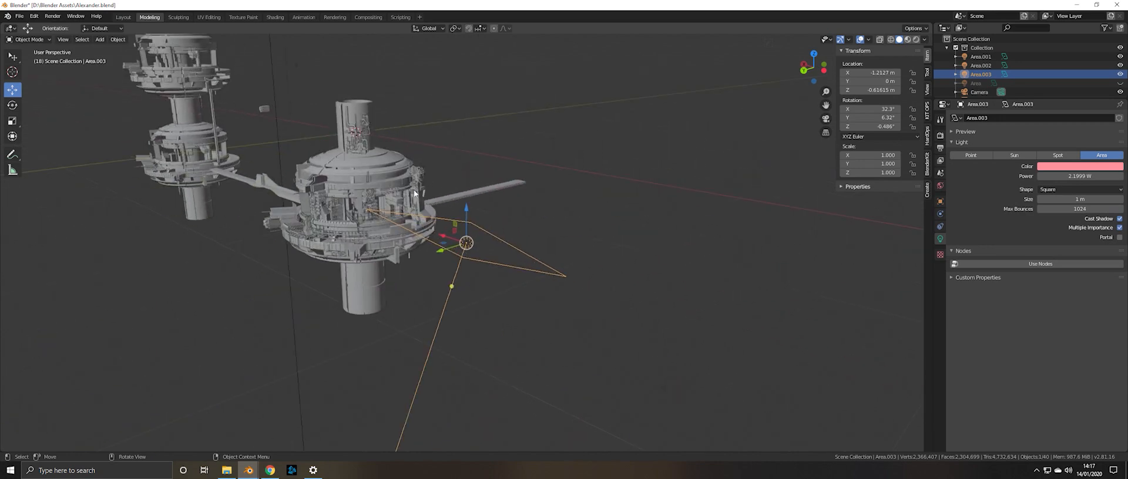
middle_click_drag(68, 62, 156, 70)
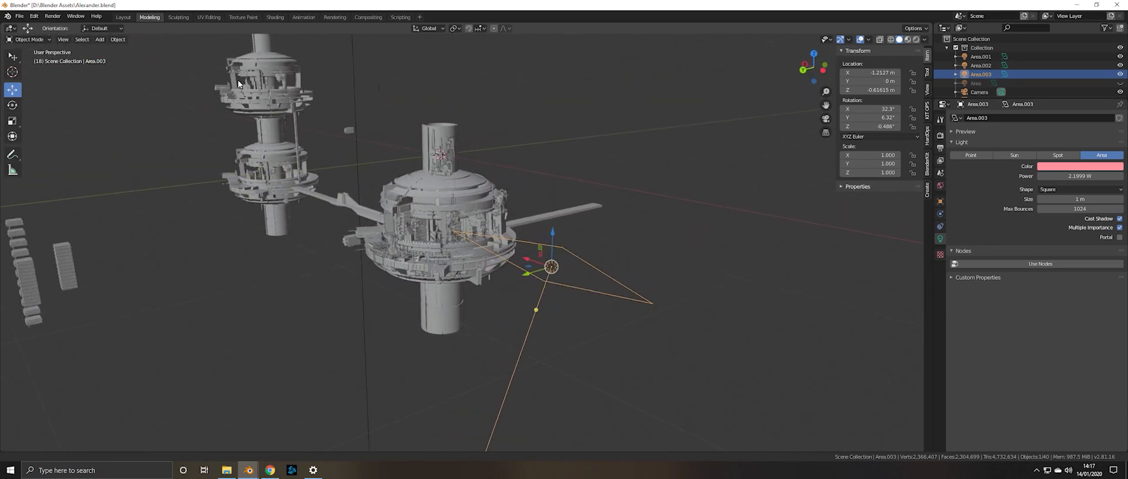
- Examine the large blue overhead area light's settings and delete the green area light below the towers
left_click(358, 117)
scroll(352, 123, "down", 10)
middle_click_drag(355, 125, 413, 290)
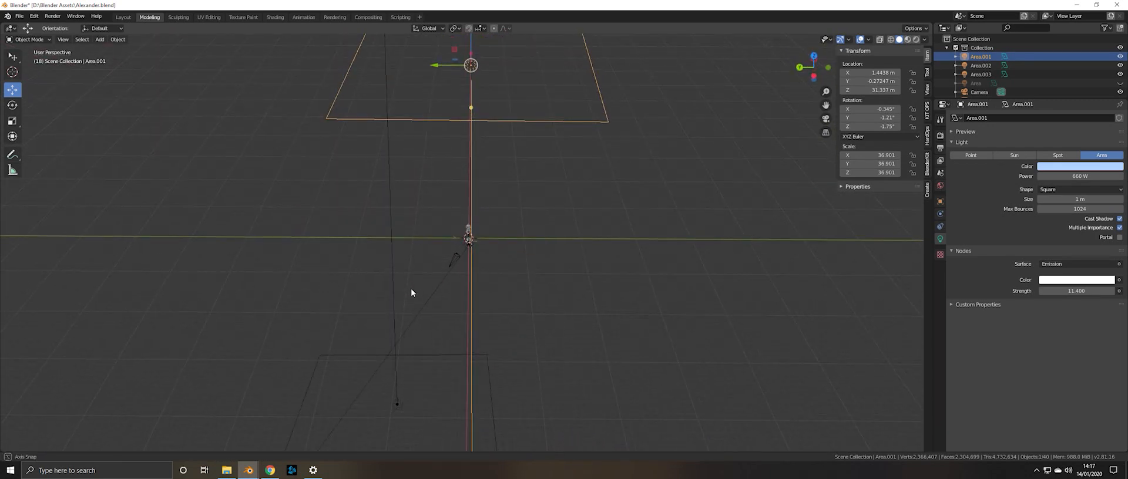
left_click(390, 283)
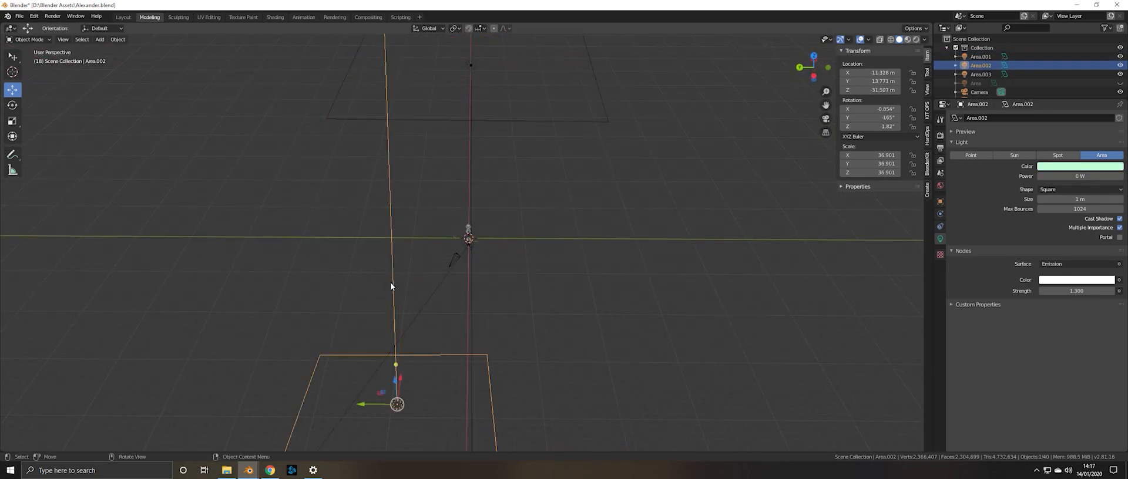
key("Delete")
- Select the large blue area light above the towers and examine its size, height and downward aim over the scene
middle_click_drag(456, 229, 478, 80)
left_click(478, 82)
key("KP_Decimal")
scroll(453, 352, "up", 4)
middle_click_drag(464, 376, 488, 203)
key("KP_Decimal")
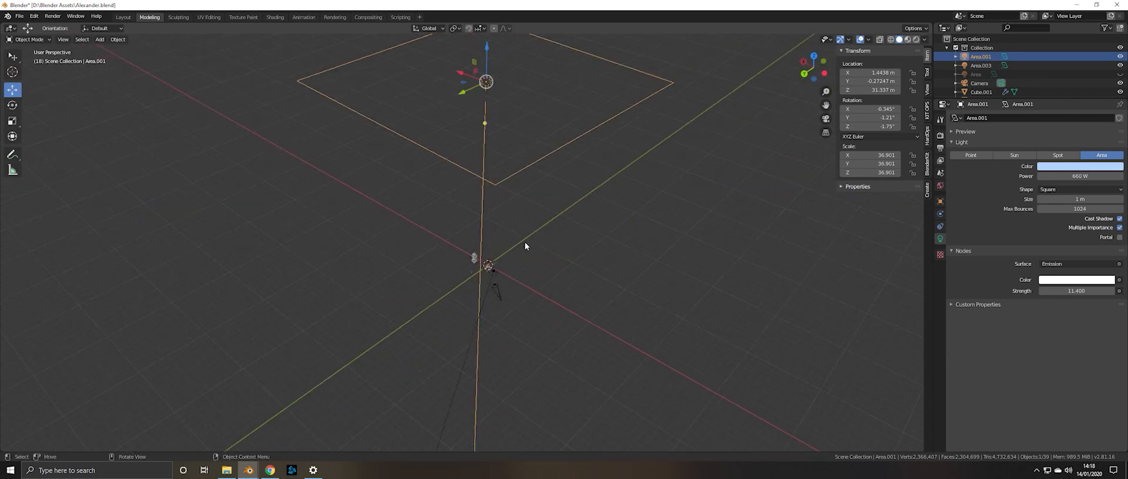
scroll(488, 166, "up", 2)
scroll(488, 104, "down", 3)
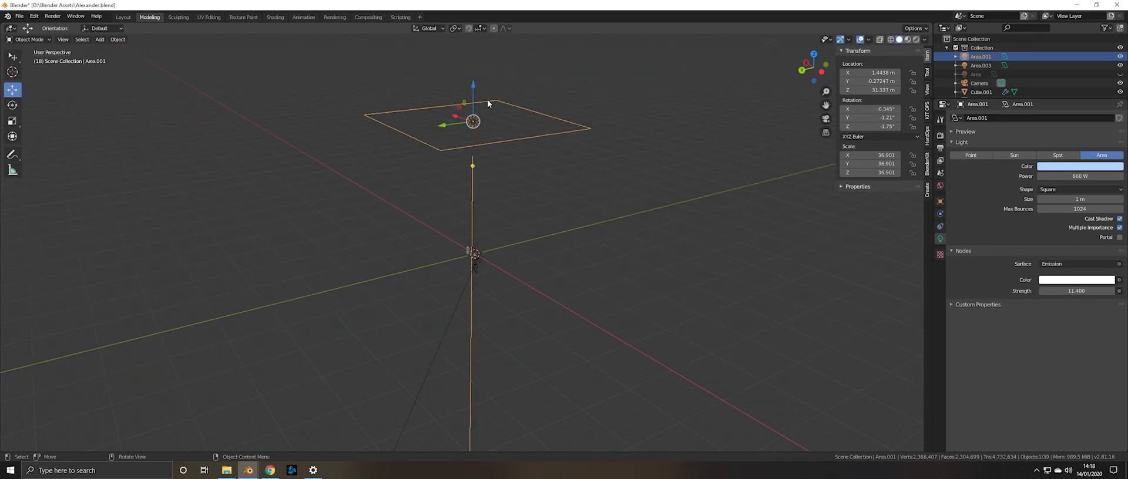
middle_click_drag(480, 84, 519, 115)
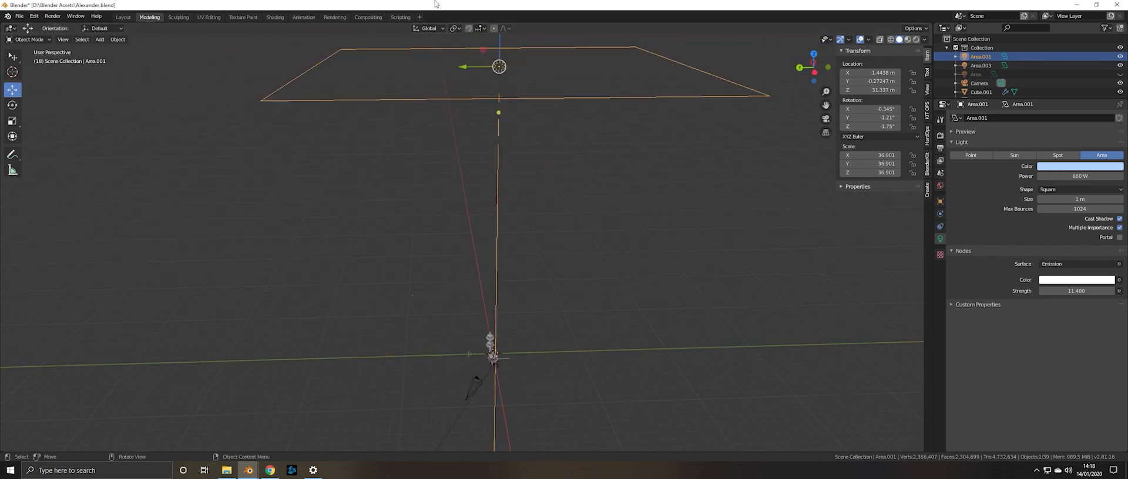
- Compare the overhead area light's distance with the towers, then select and frame a small detail part on the main tower's rim
scroll(516, 80, "down", 3)
scroll(548, 64, "up", 2)
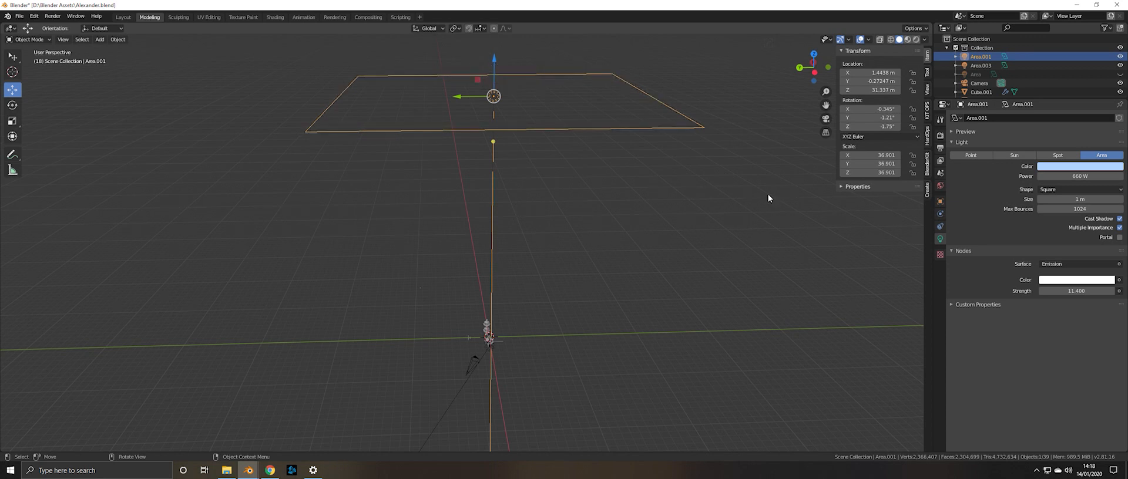
middle_click_drag(542, 357, 524, 331)
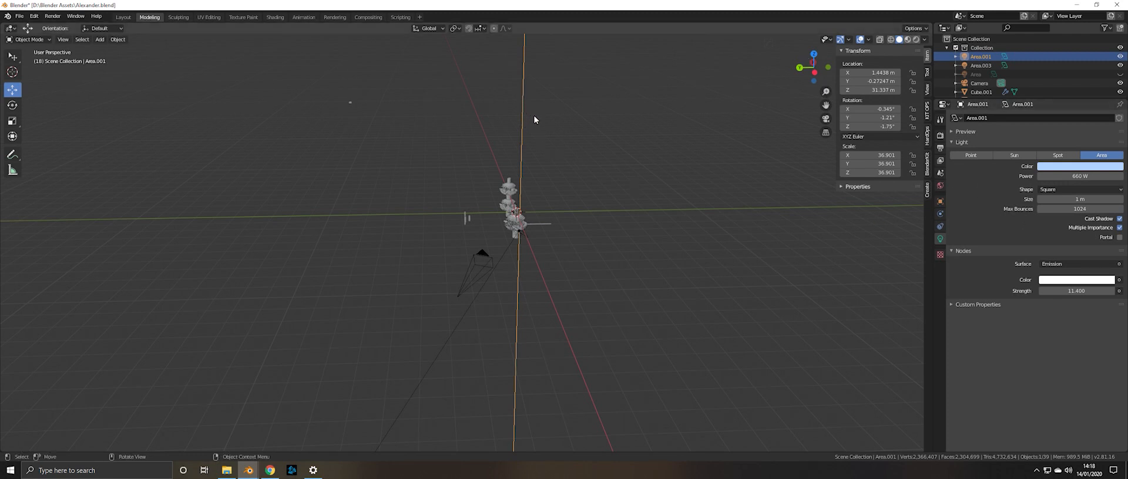
mouse_move(547, 275)
middle_mouse_down()
mouse_move(555, 244)
mouse_move(531, 272)
middle_mouse_up()
scroll(532, 271, "up", 4)
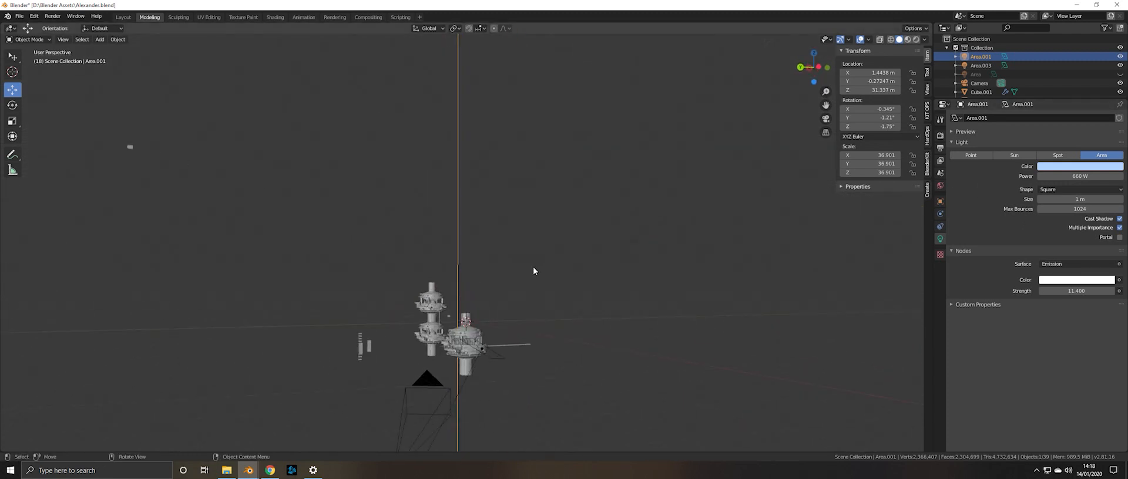
left_click(448, 345)
key("KP_Decimal")
scroll(505, 267, "down", 5)
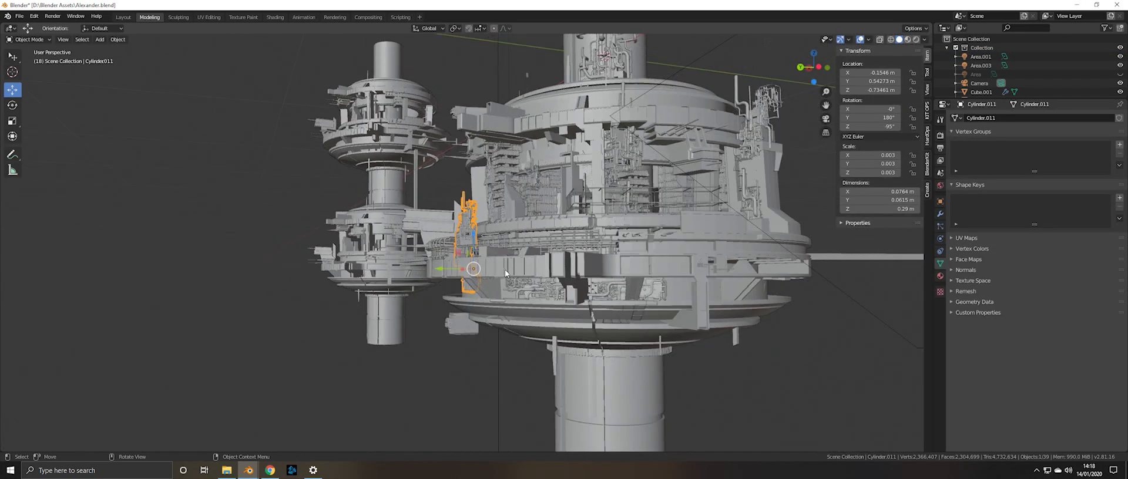
middle_click_drag(516, 246, 503, 229)
scroll(503, 229, "up", 2)
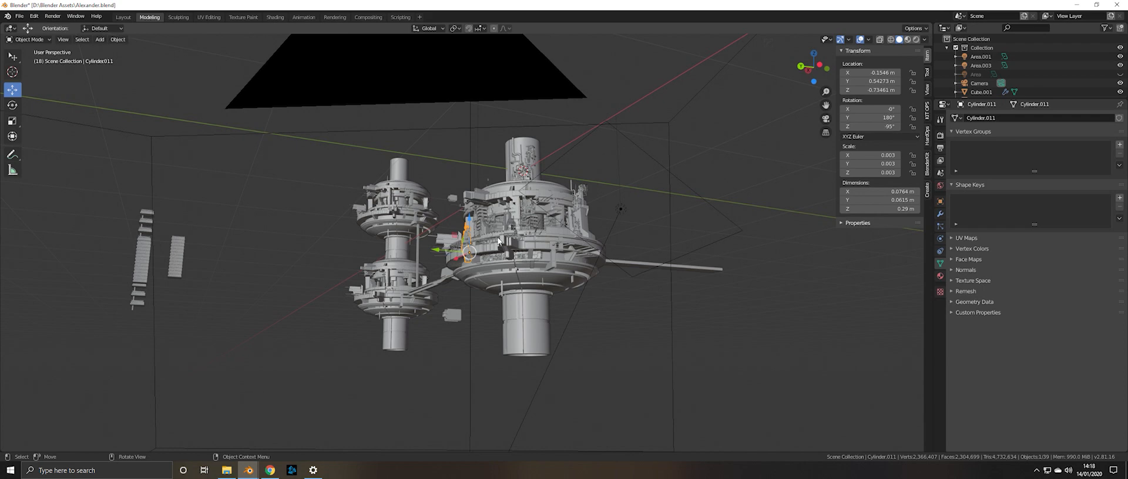
- View the towers through the camera with rendered shading to examine the lighting without the green light
key("KP_0")
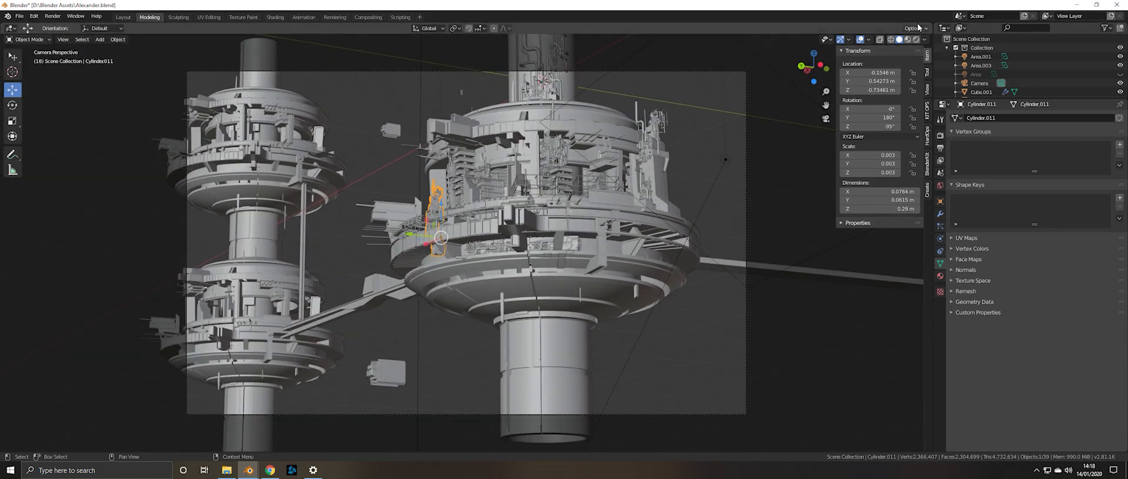
left_click(912, 39)
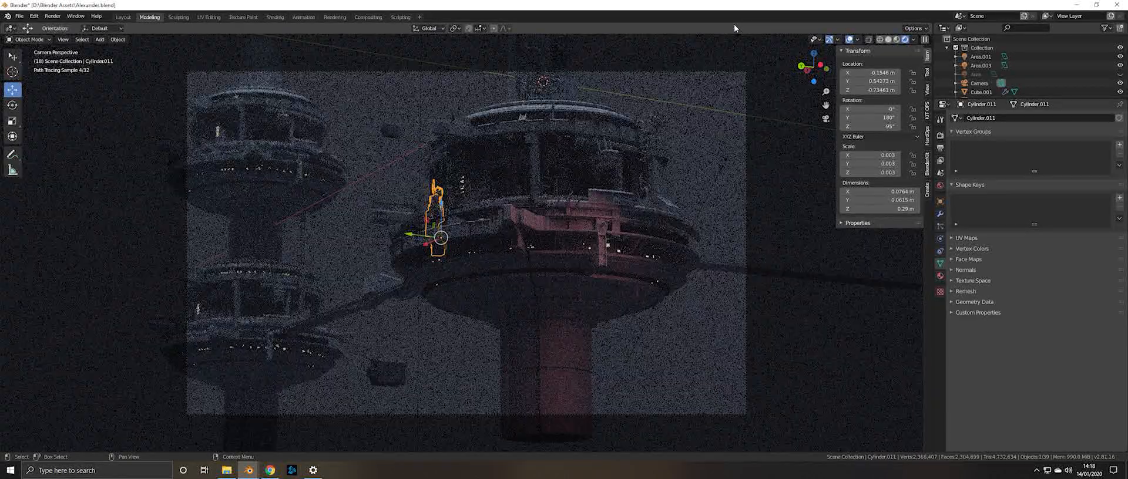
left_click(764, 245)
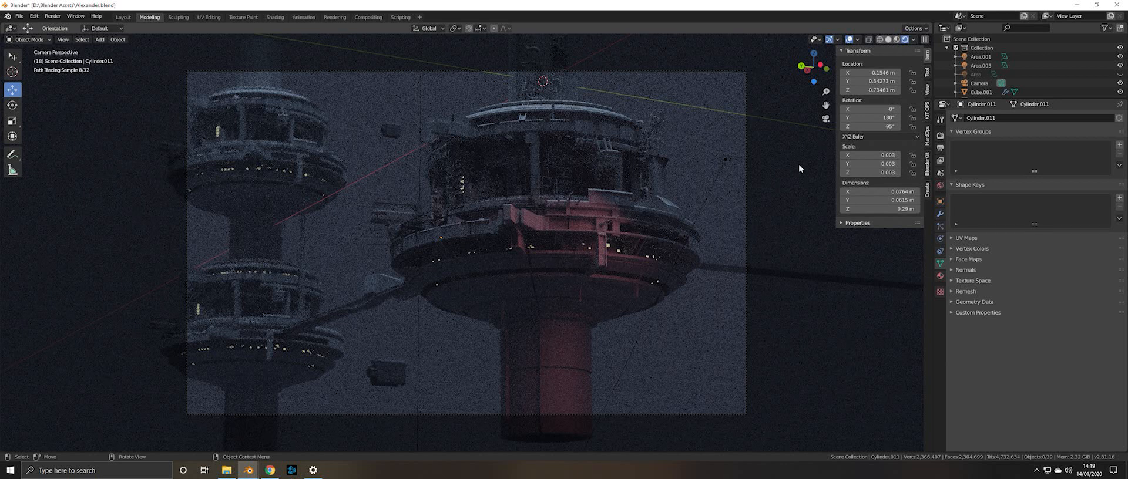
- Switch the render engine to Eevee for comparison, then return it to Cycles
left_click(940, 135)
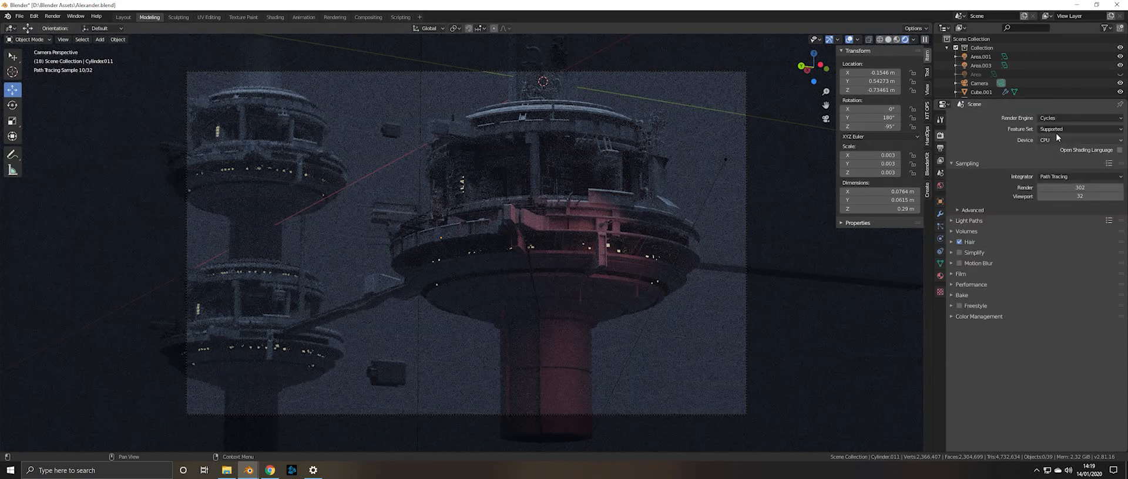
left_click(1066, 118)
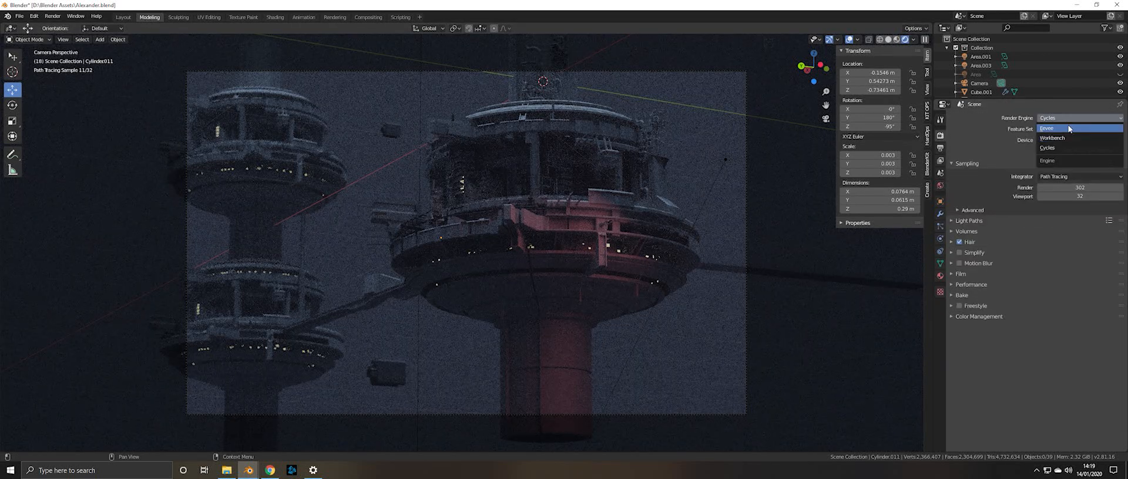
left_click(1068, 128)
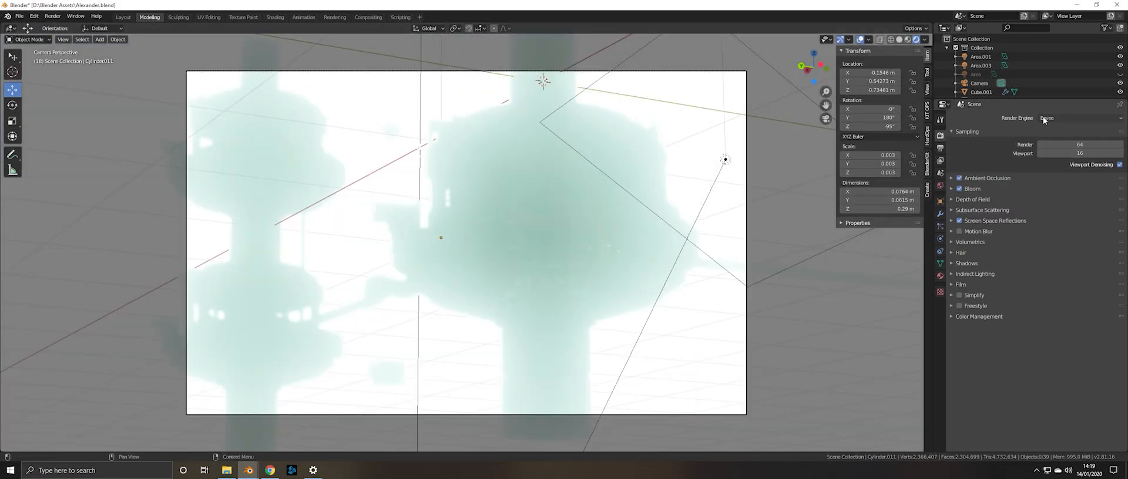
left_click(1061, 119)
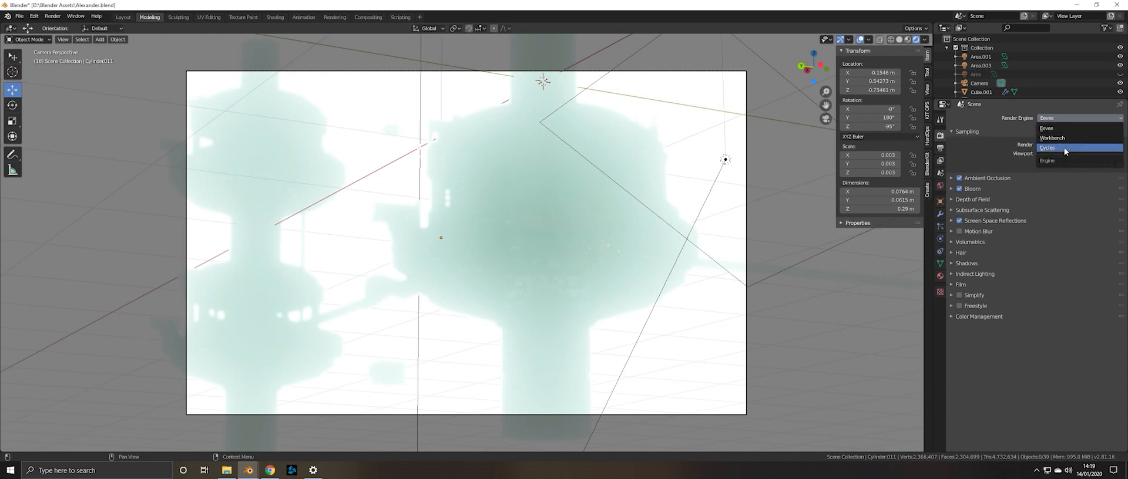
left_click(1063, 148)
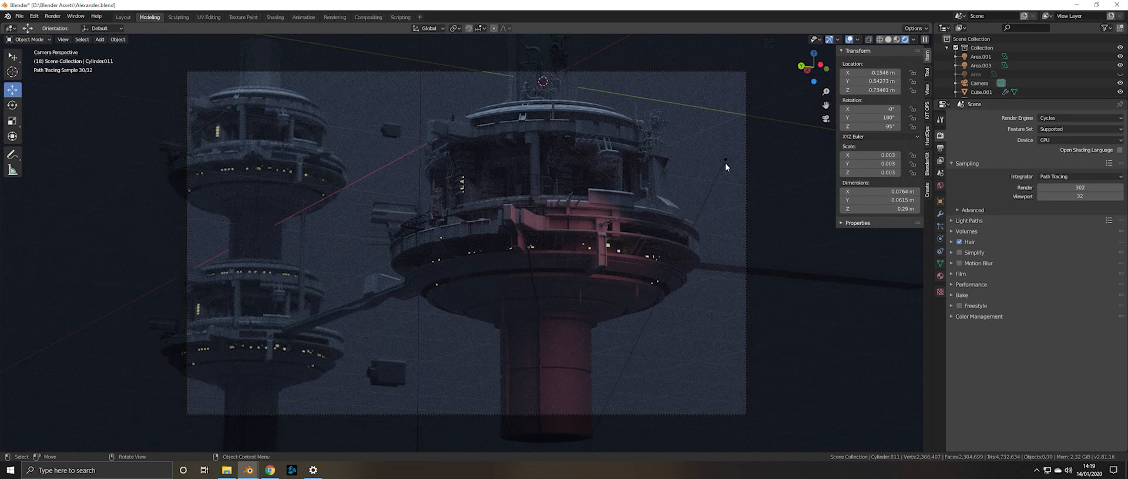
- Open the recent file Alexander2.blend without saving the changes to the current scene
left_click(20, 16)
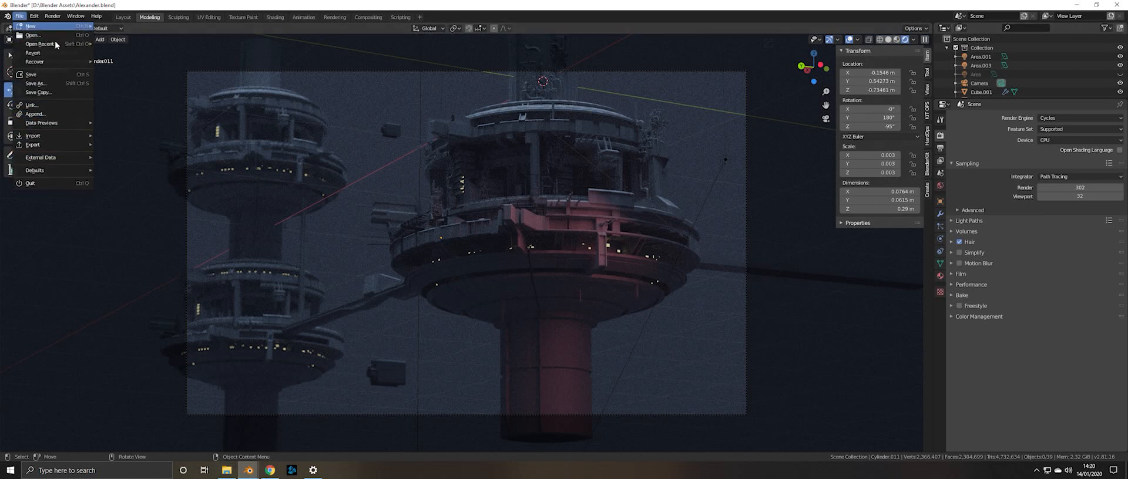
mouse_move(47, 45)
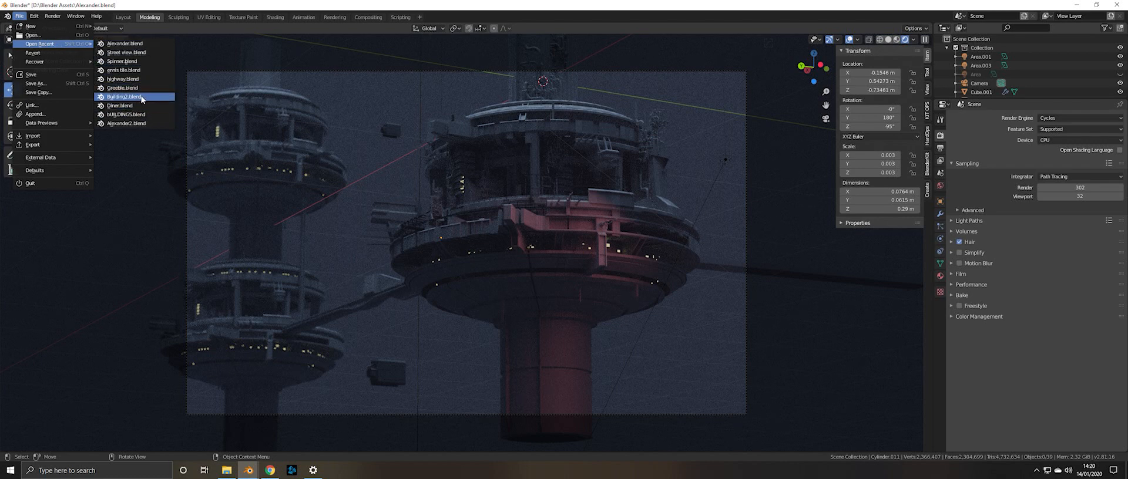
left_click(147, 114)
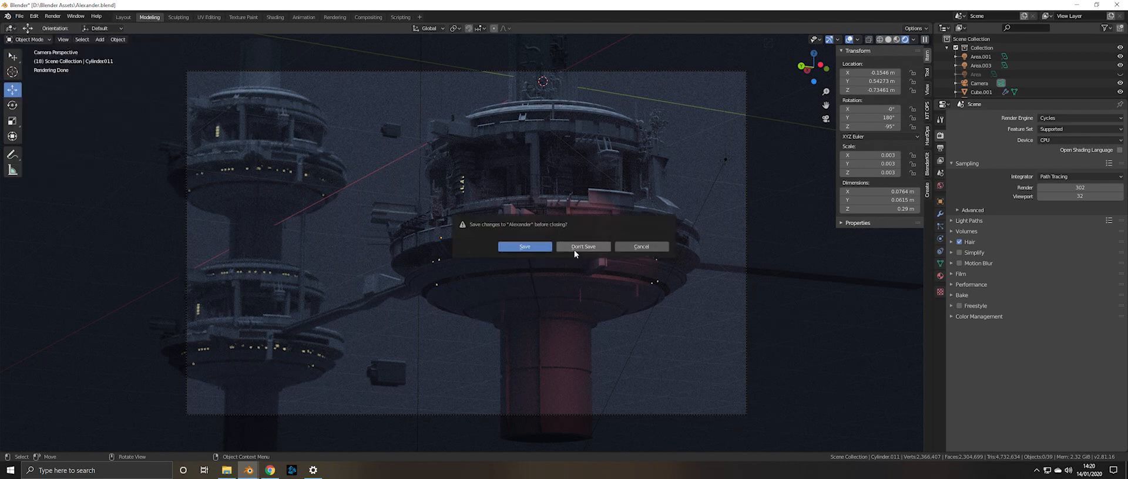
left_click(566, 247)
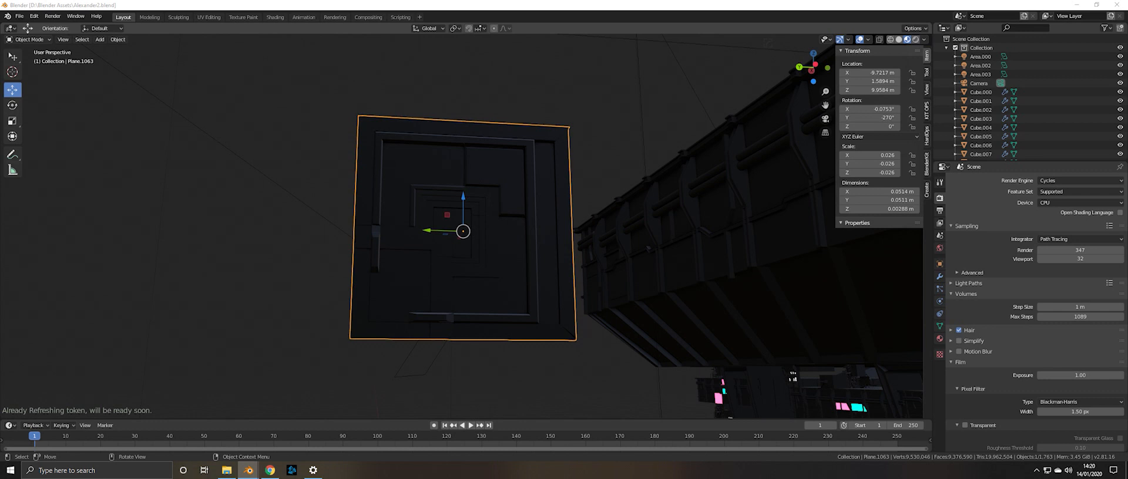
- Select and frame a stepped block beneath the tower's upper platform, then view the whole building
middle_click_drag(244, 190, 291, 227)
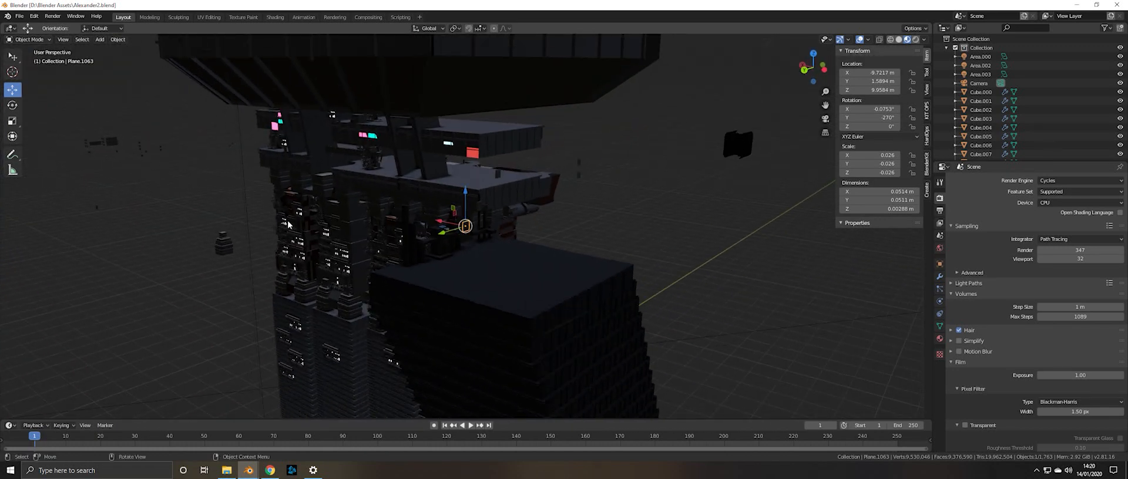
left_click(338, 207)
key("KP_Decimal")
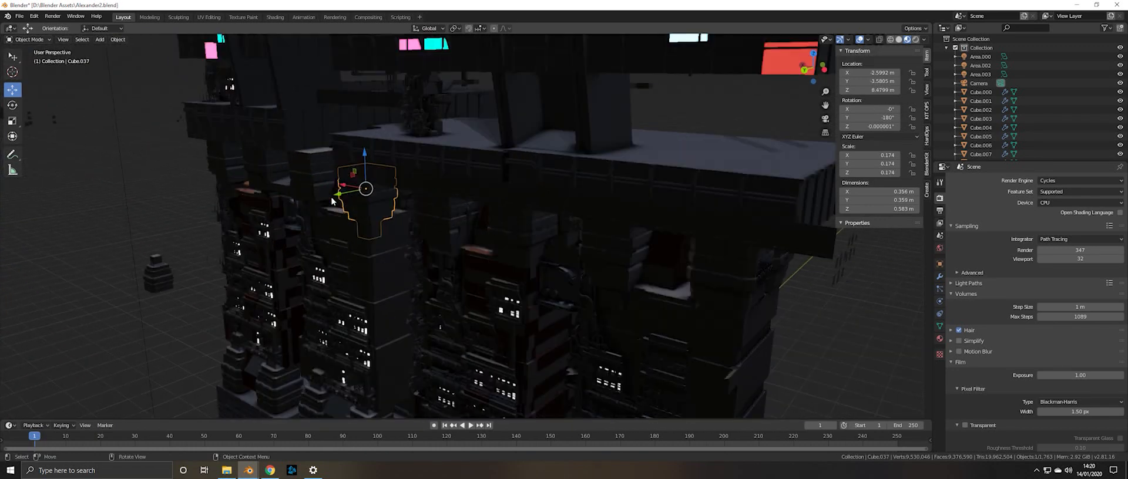
middle_click_drag(339, 207, 414, 161)
scroll(411, 186, "down", 10)
scroll(399, 200, "down", 5)
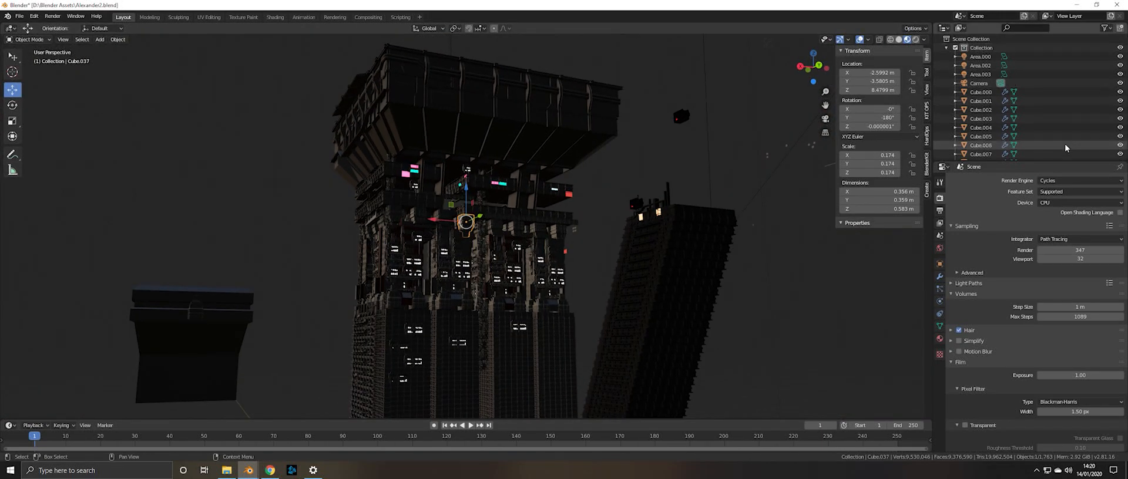
- Enlarge the outliner to look through the scene's long object list, then examine the tower from several sides
left_click_drag(1080, 161, 1078, 386)
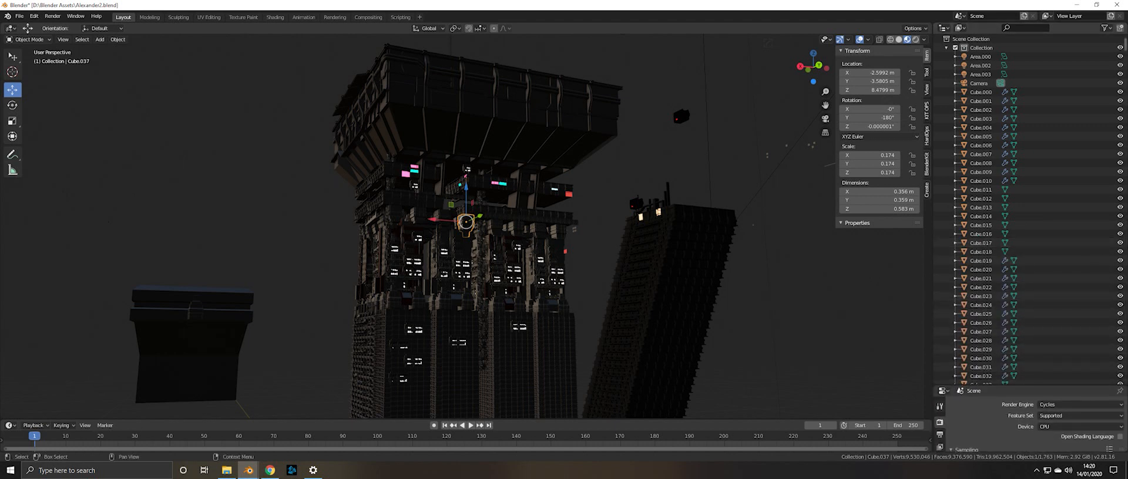
left_click_drag(1125, 47, 1122, 397)
middle_click_drag(477, 189, 421, 203)
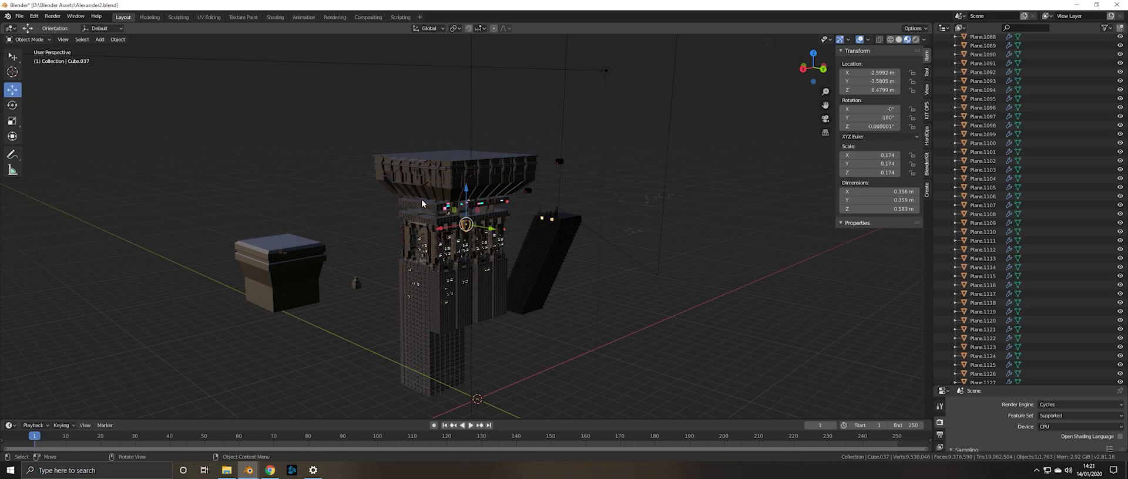
middle_click_drag(421, 203, 629, 206)
scroll(459, 256, "up", 5)
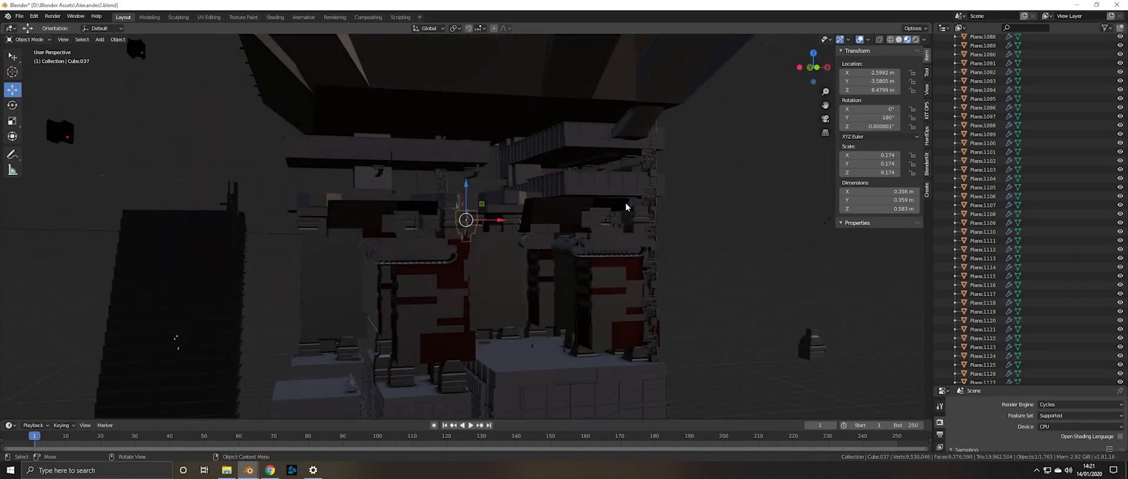
middle_click_drag(416, 265, 373, 401)
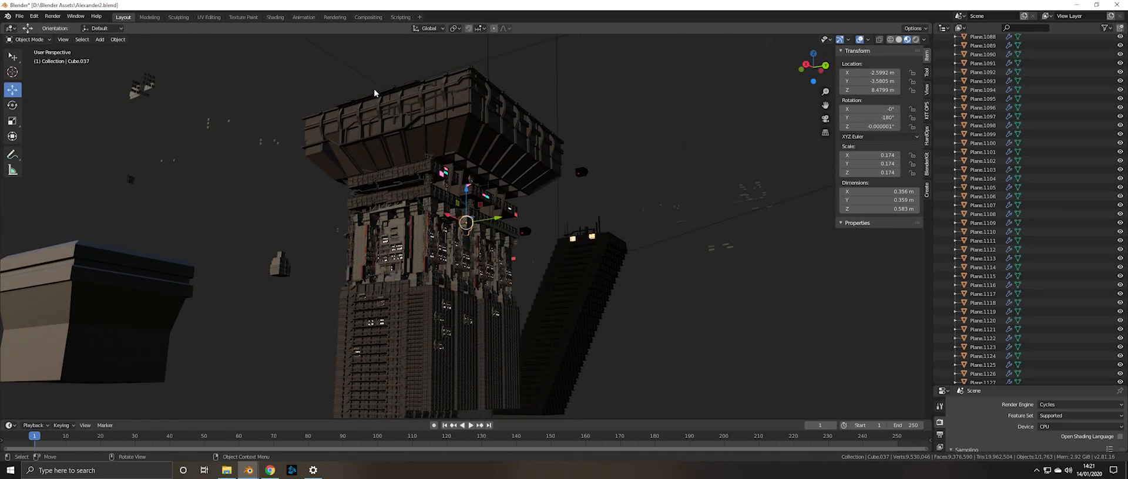
- Select and frame the main tower's large overhanging top section and examine the neon-lit levels beneath it
middle_click_drag(375, 90, 407, 170)
left_click(425, 189)
key("KP_Decimal")
middle_click_drag(419, 203, 488, 217)
scroll(504, 229, "up", 3)
middle_click_drag(447, 119, 452, 238, "shift")
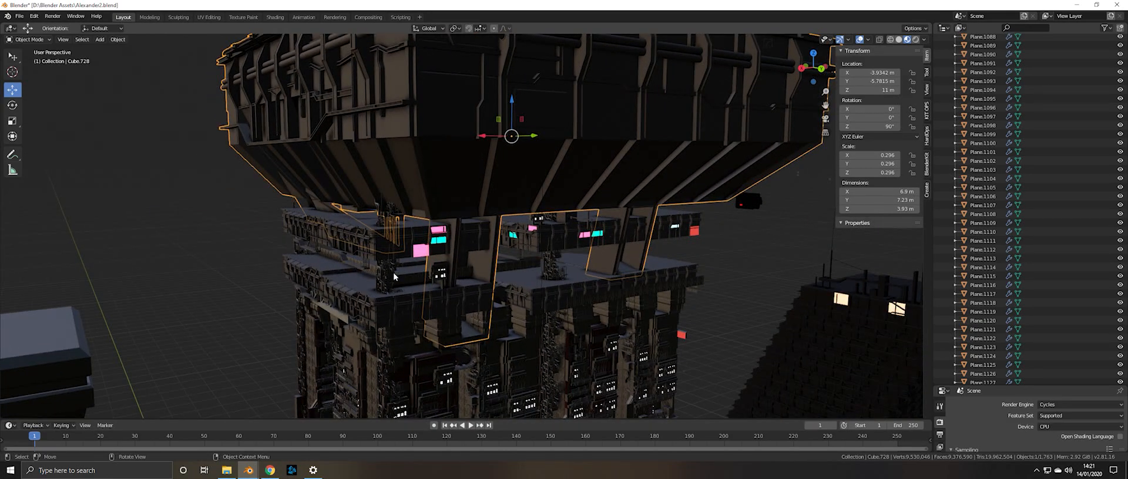
- Select the gridded block at the tower's lower corner, then select and frame a small detail part on the facade above
middle_click_drag(402, 273, 571, 156)
left_click(329, 259)
middle_click_drag(336, 266, 429, 98)
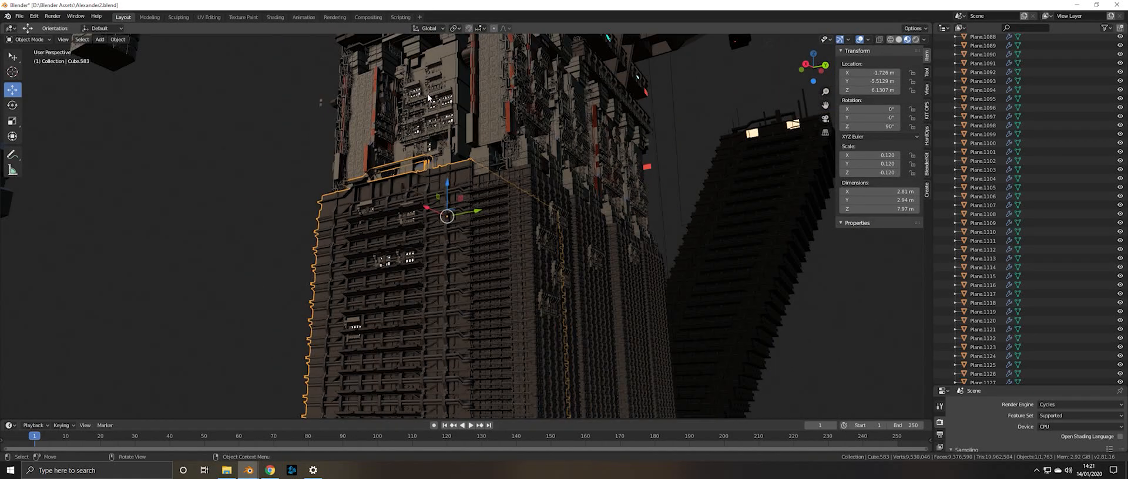
left_click(433, 111)
key("KP_Decimal")
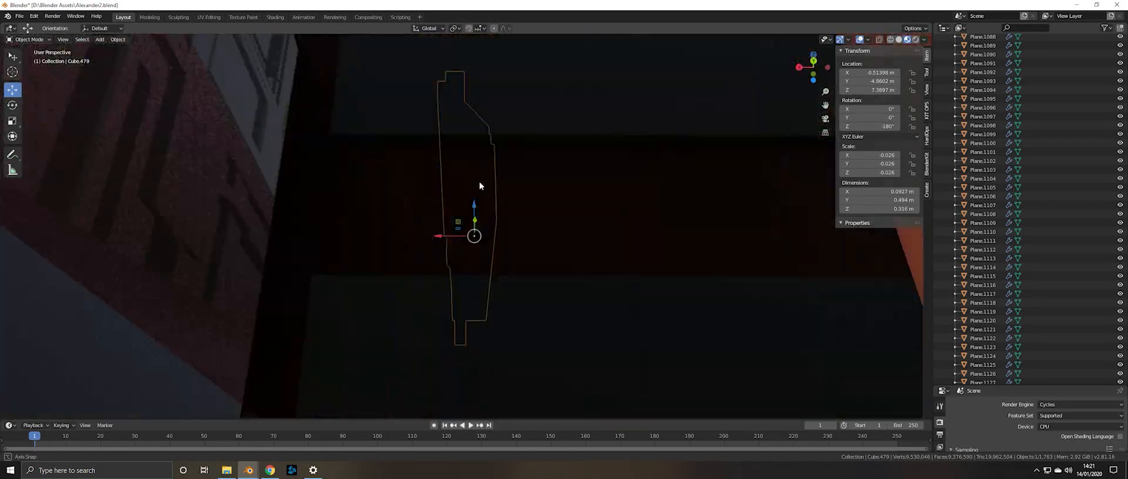
scroll(484, 183, "down", 9)
middle_click_drag(486, 184, 514, 212)
- Select and frame the stepped, pipe-covered block at the facade's base and examine its panel detail
left_click_drag(557, 379, 553, 376)
left_click(552, 376)
key("KP_Decimal")
middle_click_drag(552, 376, 541, 287)
scroll(194, 84, "up", 1)
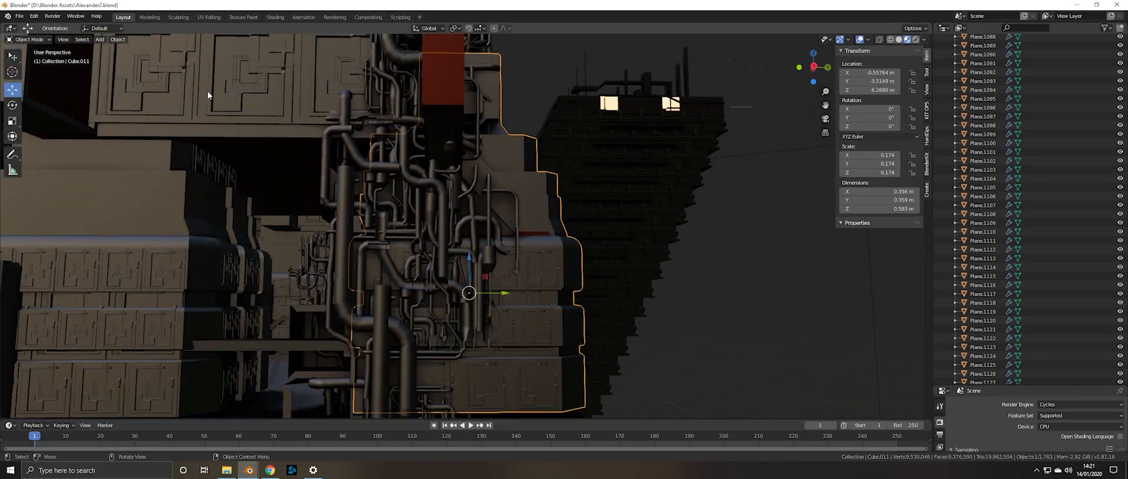
- Examine how the stepped blocks, pipes, panels and lit windows repeat across the tower's facades
scroll(264, 103, "down", 7)
middle_click_drag(353, 127, 491, 273)
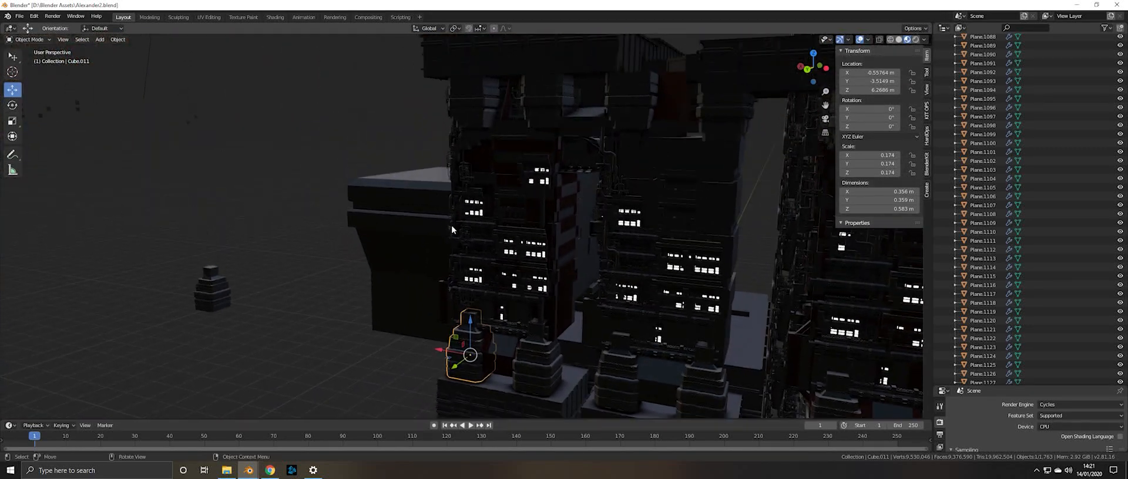
middle_click_drag(507, 273, 383, 231)
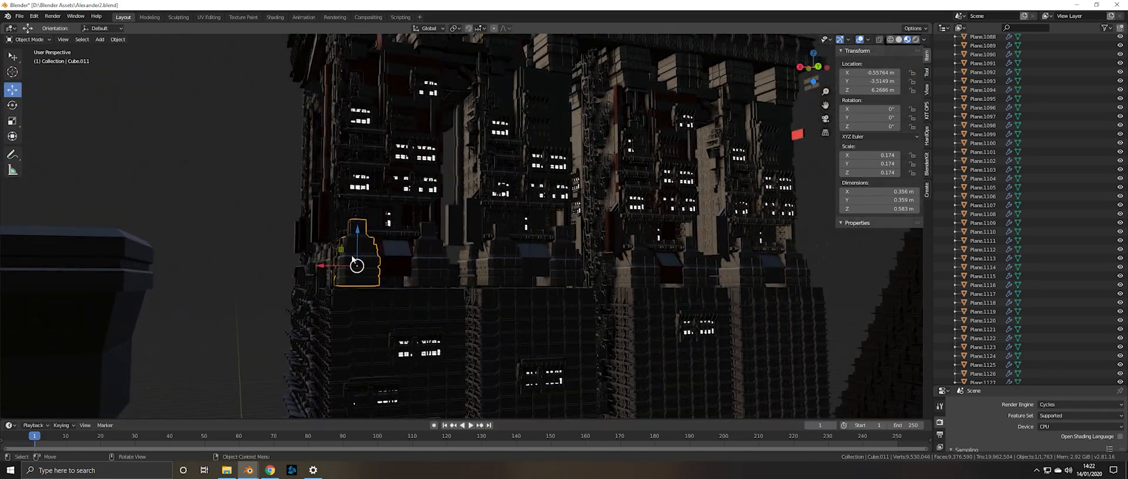
mouse_move(441, 260)
middle_mouse_down("shift")
mouse_move(398, 256)
mouse_move(376, 167)
mouse_move(393, 129)
mouse_move(547, 291)
mouse_move(682, 256)
mouse_move(437, 257)
middle_mouse_up("shift")
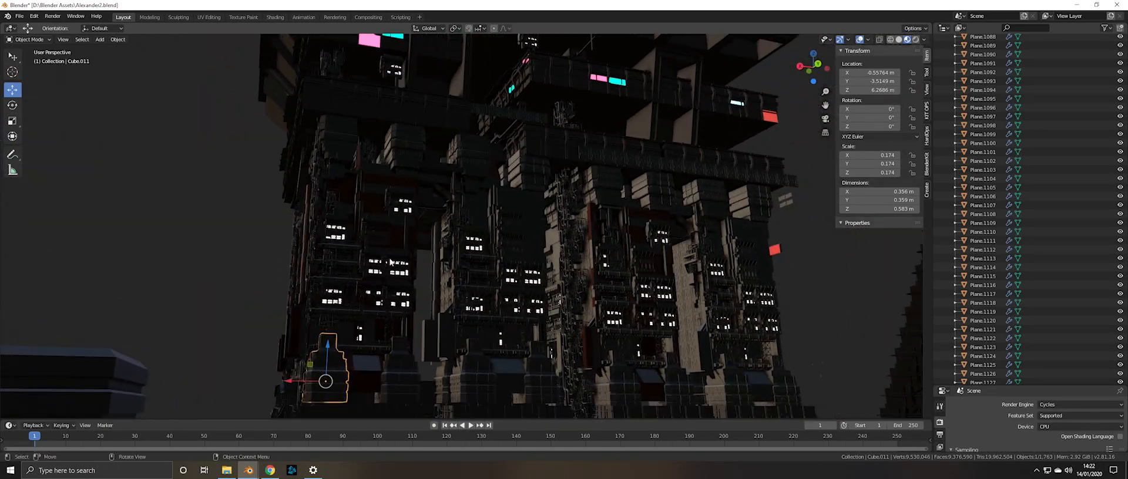
middle_click_drag(499, 224, 446, 258)
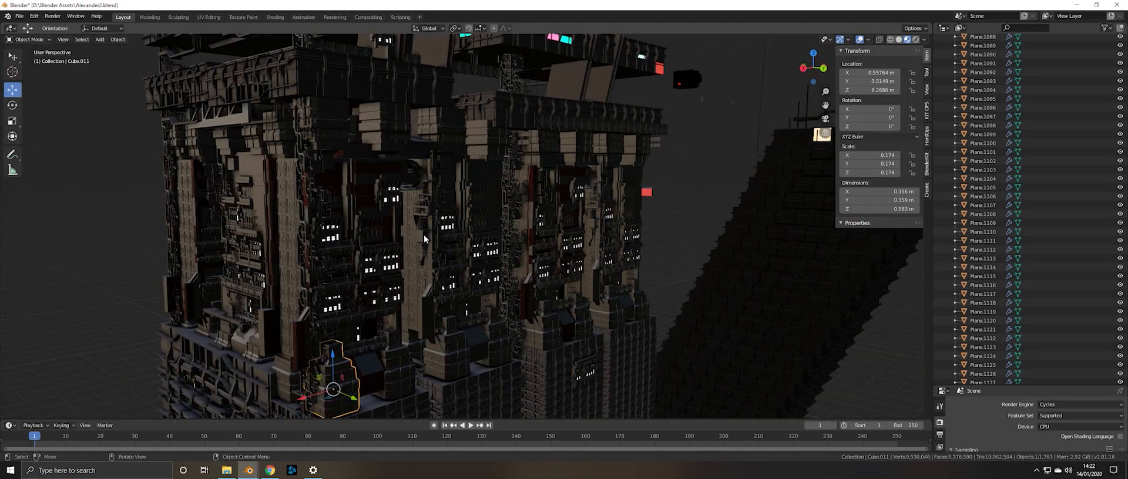
middle_click_drag(426, 292, 438, 326)
middle_click_drag(499, 223, 340, 125)
mouse_move(292, 158)
middle_mouse_down()
mouse_move(358, 156)
mouse_move(306, 161)
middle_mouse_up()
middle_click_drag(256, 207, 416, 46)
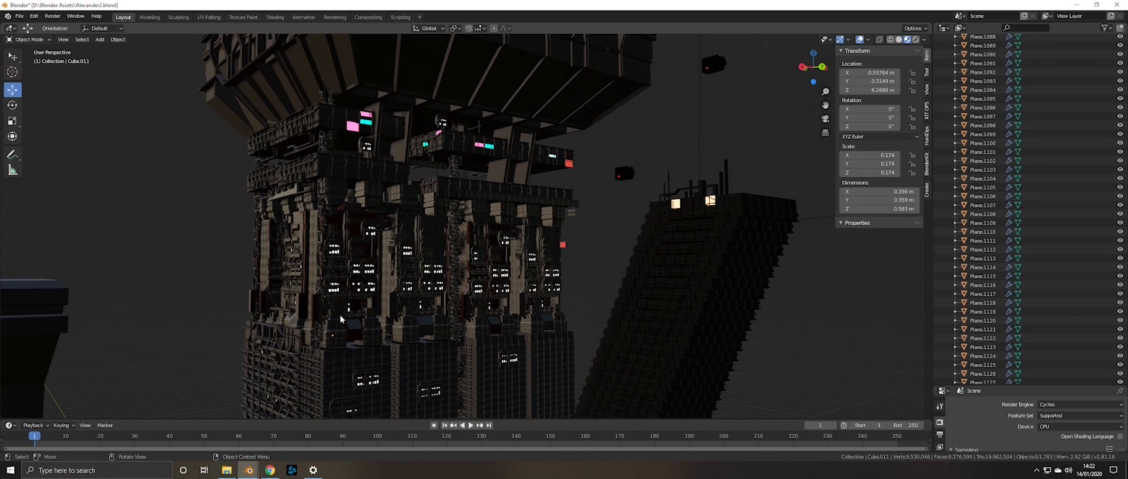
middle_click_drag(313, 202, 336, 207)
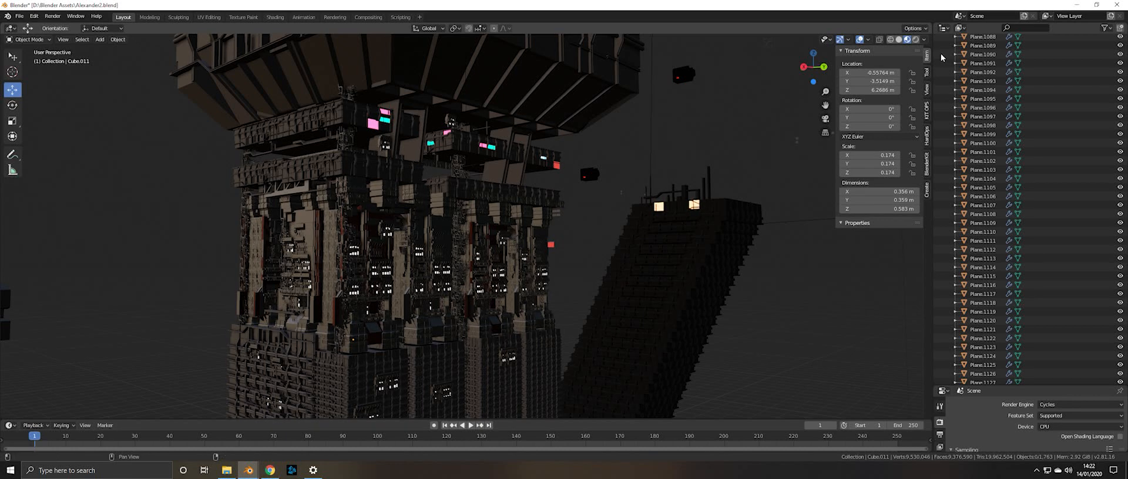
- View the tower through the camera with rendered shading and examine the lit composition
key("KP_0")
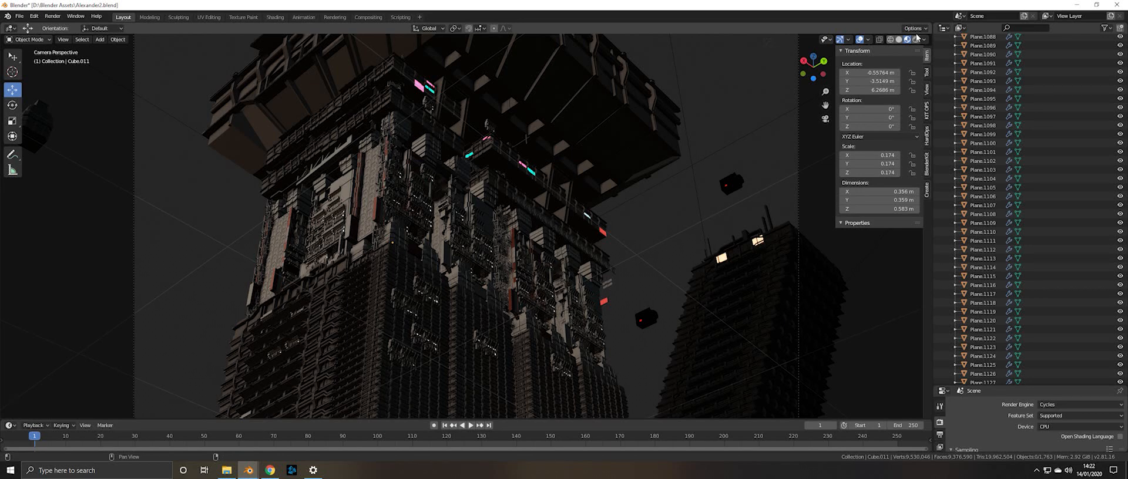
left_click(916, 39)
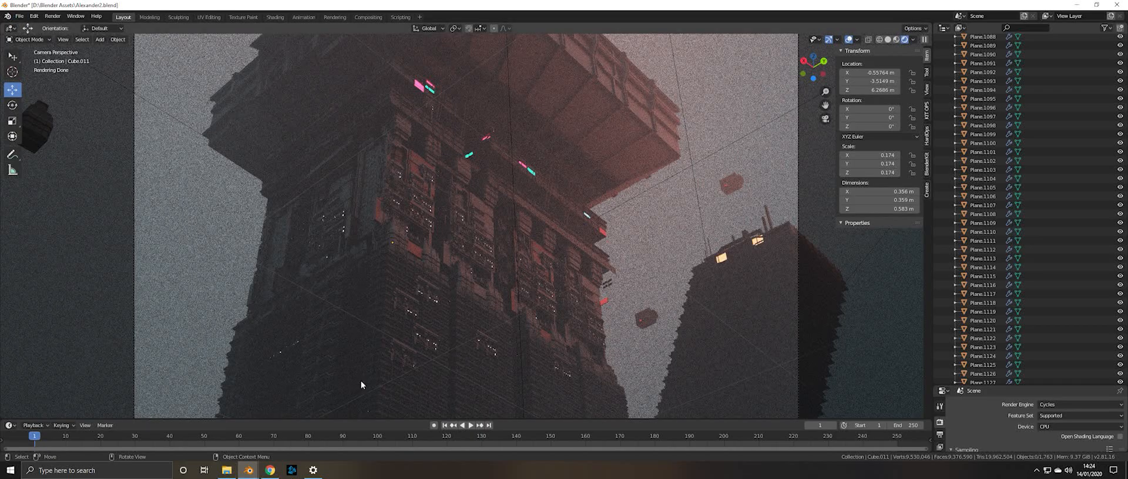
scroll(312, 211, "down", 1)
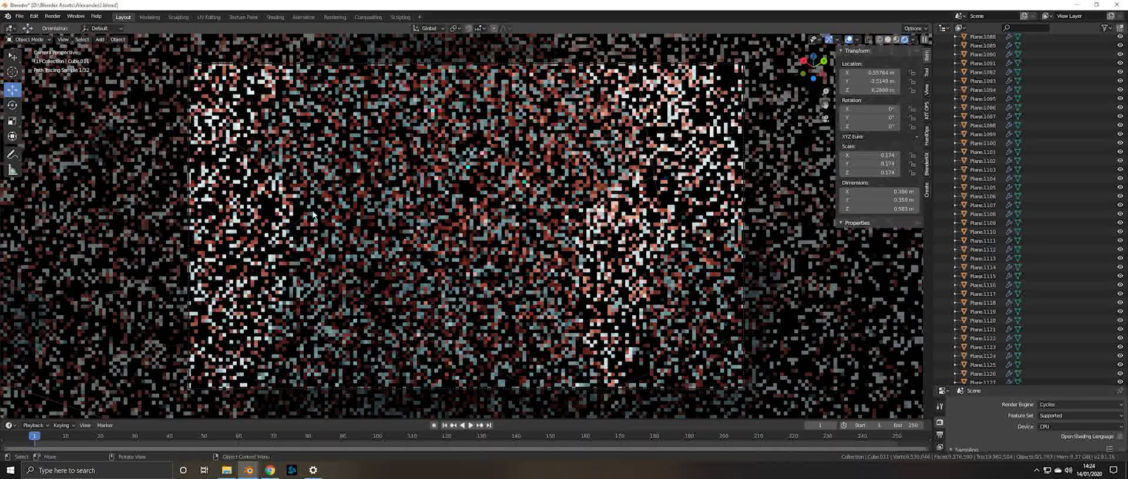